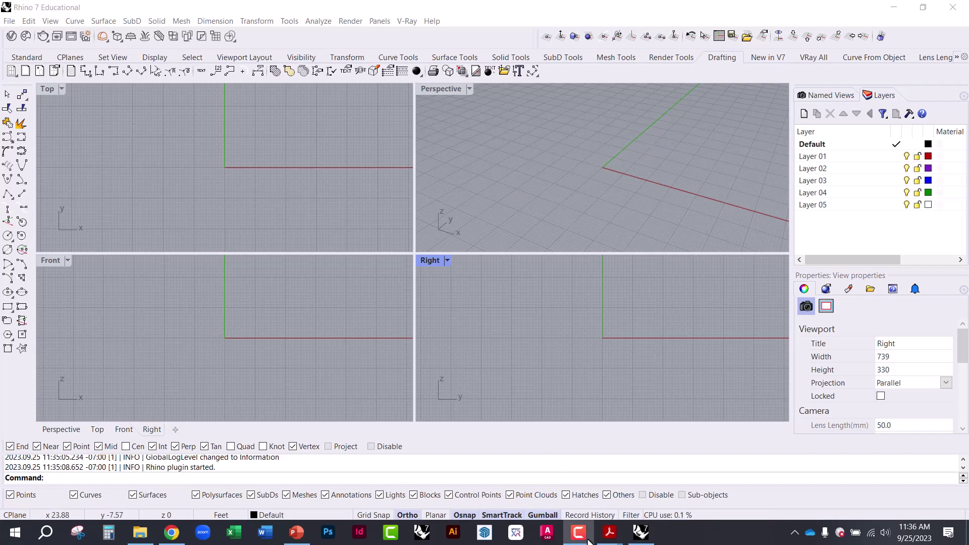
- Maximize the Perspective viewport
{"action": "left_click", "coordinate": [443, 151]}
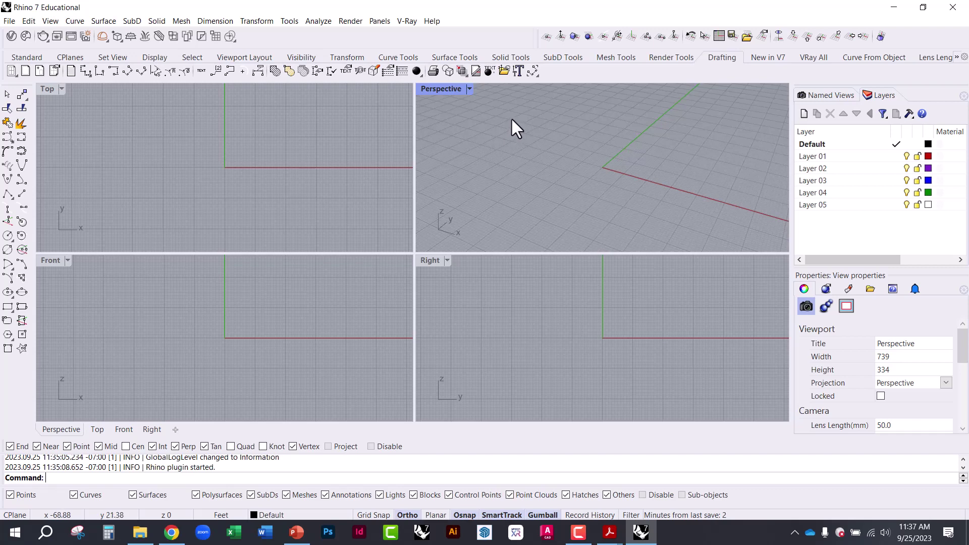
{"action": "double_click", "coordinate": [434, 90]}
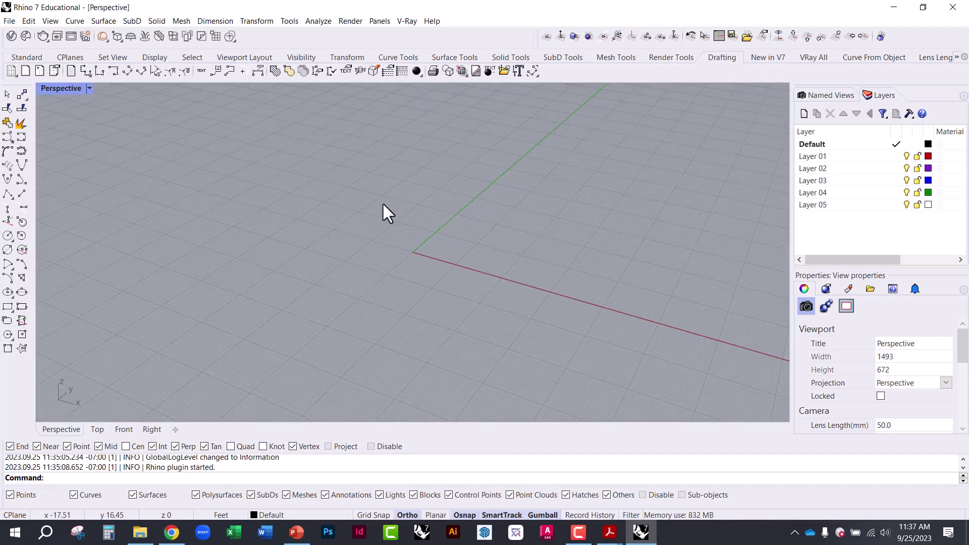
{"action": "right_click_drag", "start_coordinate": [420, 295], "coordinate": [413, 218]}
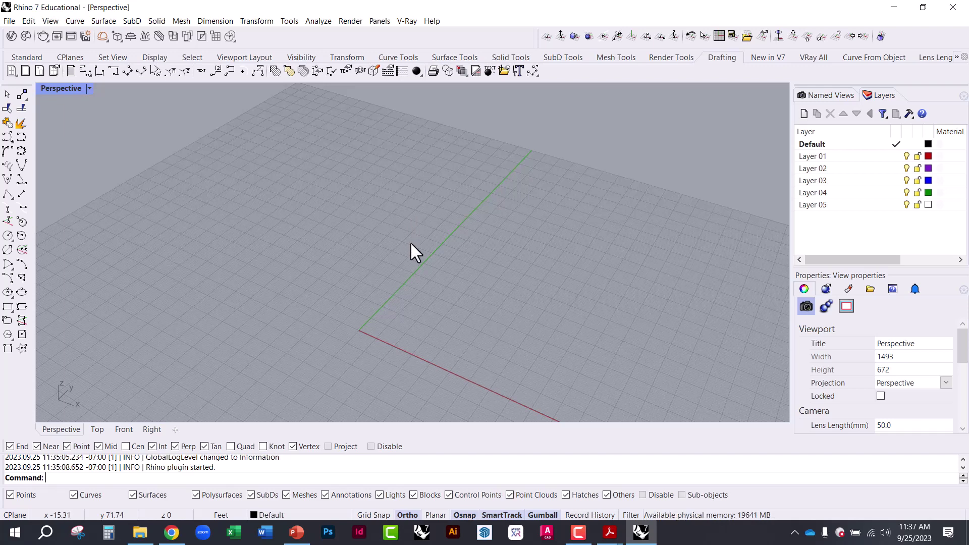
{"action": "right_click_drag", "start_coordinate": [410, 241], "coordinate": [401, 229]}
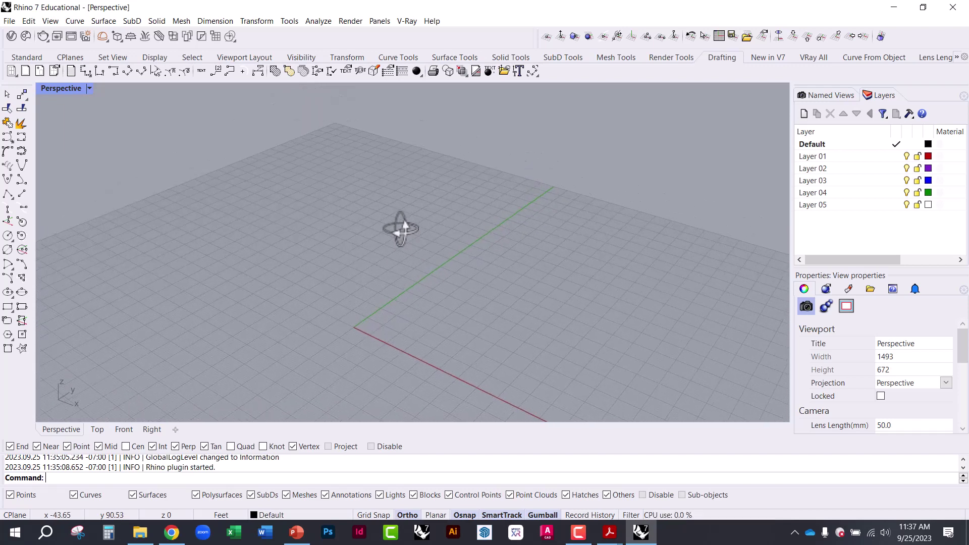
- Draw a degree 3 S-shaped curve with four control points on the ground plane, with Ortho turned off
{"action": "type", "text": "Curve"}
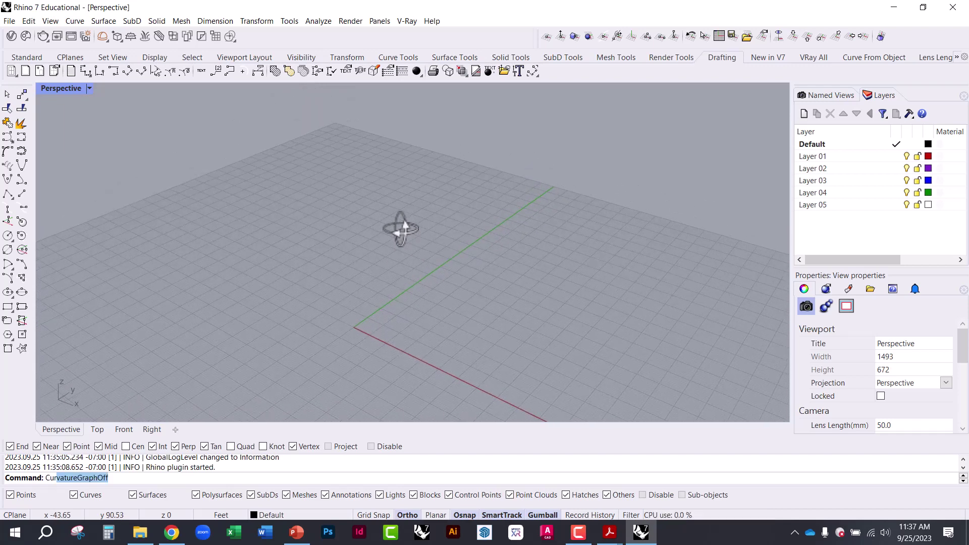
{"action": "key", "text": "Return"}
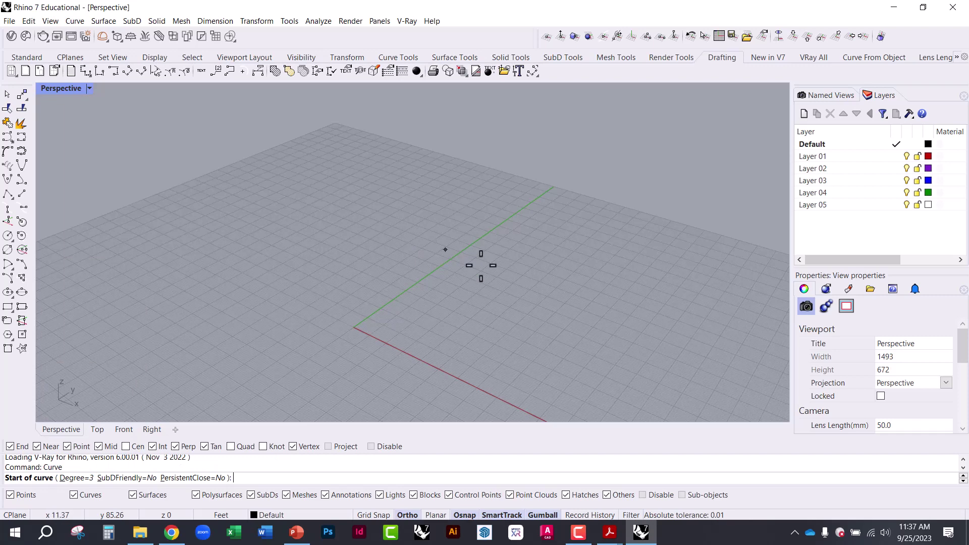
{"action": "left_click", "coordinate": [618, 383]}
{"action": "left_click", "coordinate": [682, 302]}
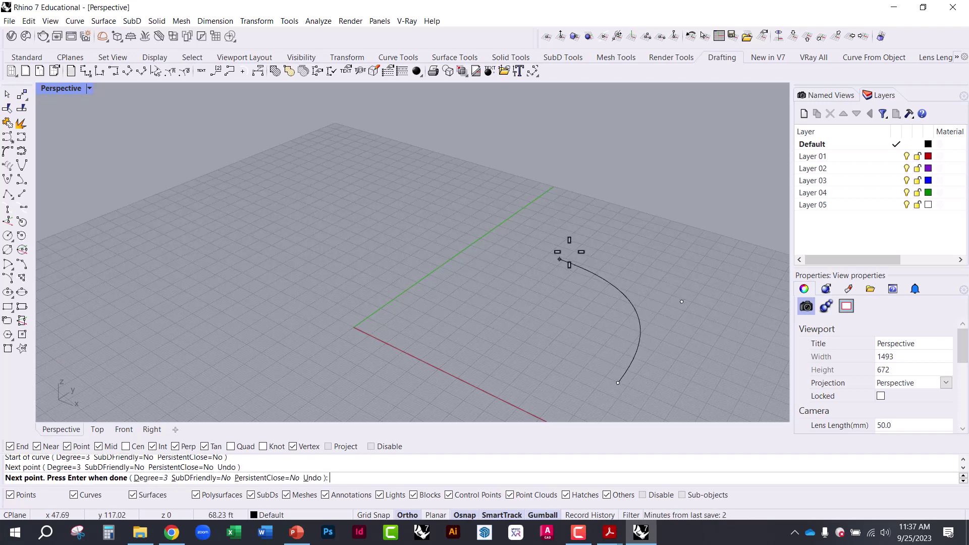
{"action": "key", "text": "F8"}
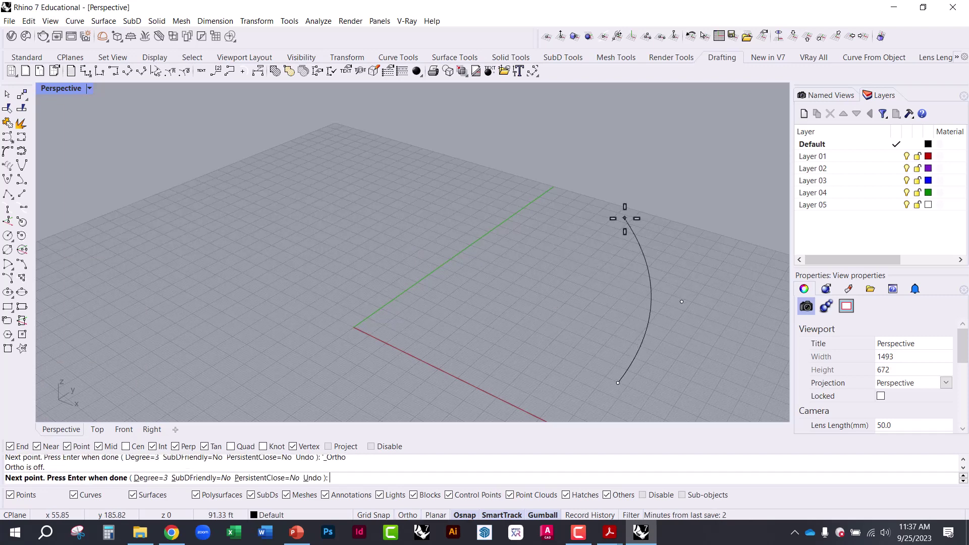
{"action": "left_click", "coordinate": [569, 244]}
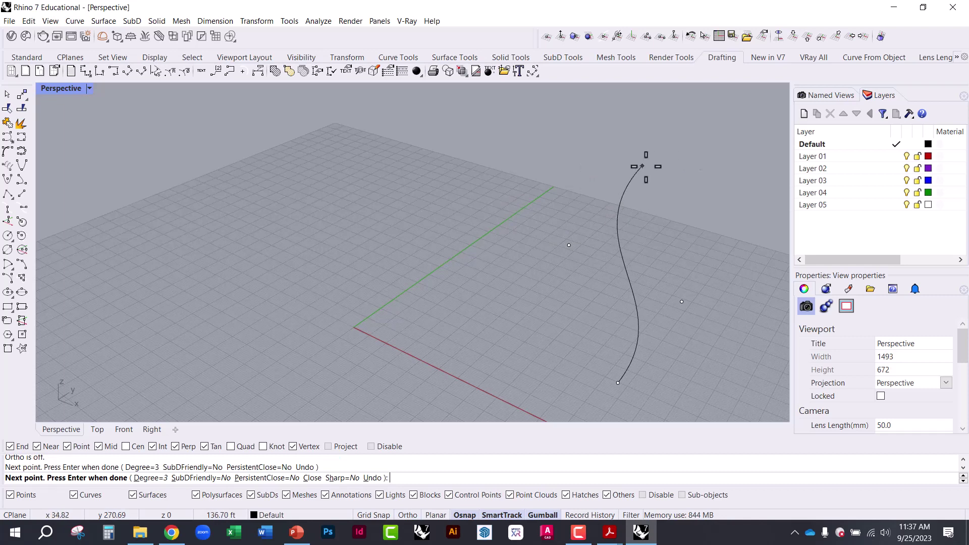
{"action": "left_click", "coordinate": [673, 157]}
{"action": "key", "text": "Return"}
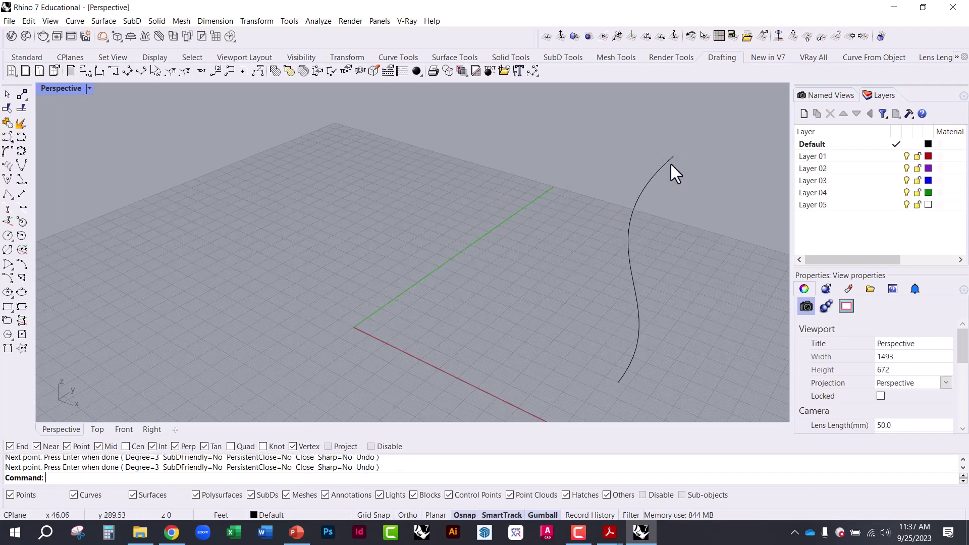
- Select the S-shaped curve to show its control points and Gumball
{"action": "left_click", "coordinate": [628, 241]}
{"action": "scroll", "coordinate": [454, 250], "scroll_direction": "down", "scroll_amount": 3}
{"action": "scroll", "coordinate": [602, 237], "scroll_direction": "up", "scroll_amount": 5}
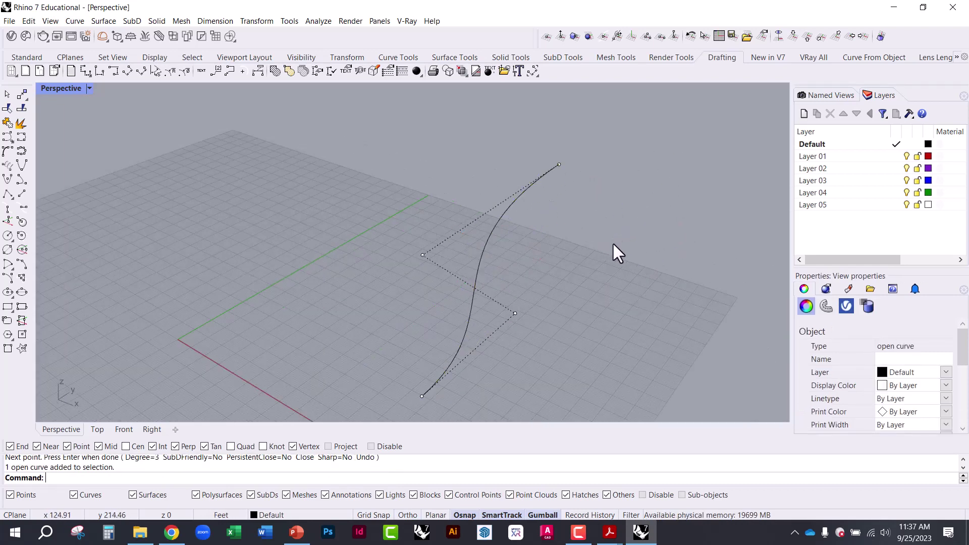
{"action": "left_click", "coordinate": [612, 241]}
{"action": "left_click", "coordinate": [490, 241]}
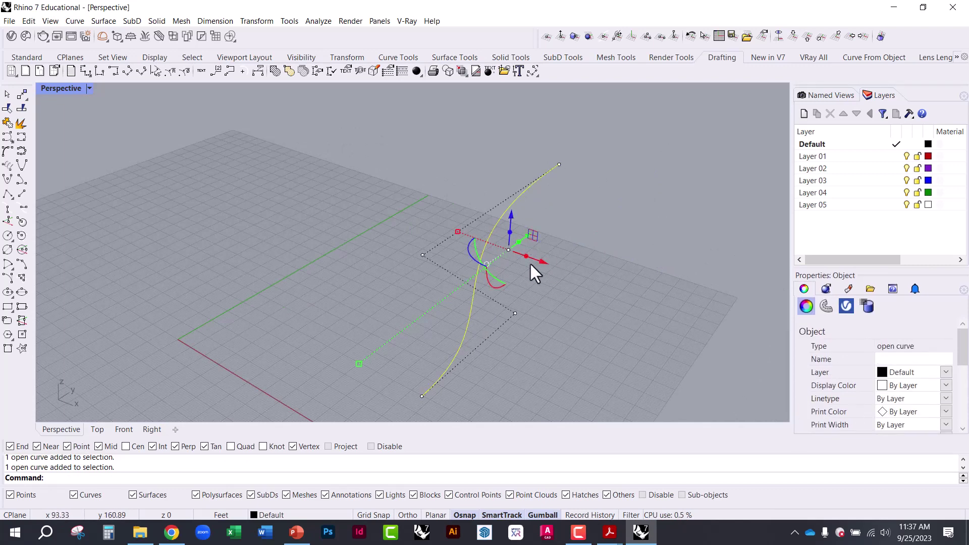
{"action": "right_click_drag", "start_coordinate": [552, 296], "coordinate": [525, 289]}
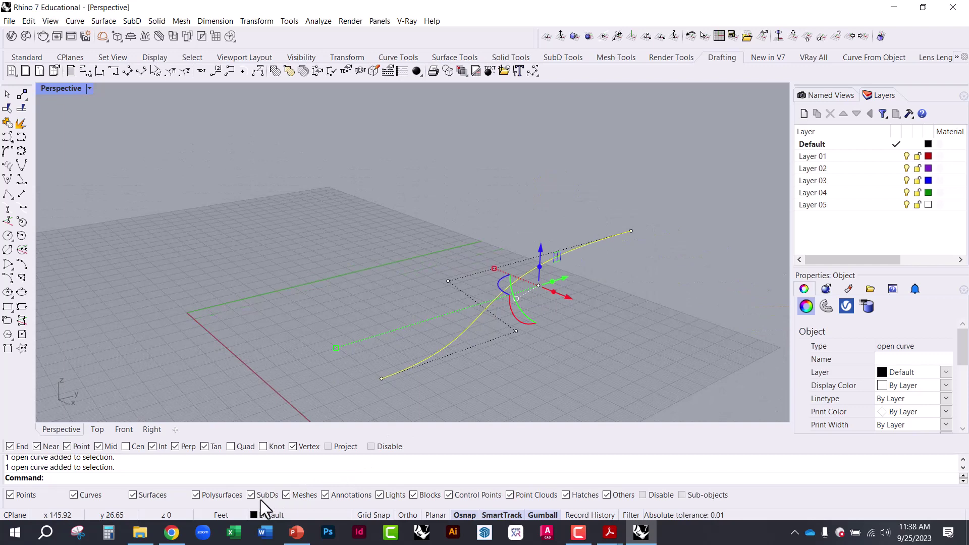
- Toggle the Gumball off and on, and try moving the curve straight up with it
{"action": "left_click", "coordinate": [548, 513]}
{"action": "left_click", "coordinate": [549, 513]}
{"action": "left_click", "coordinate": [544, 366]}
{"action": "left_click", "coordinate": [520, 271]}
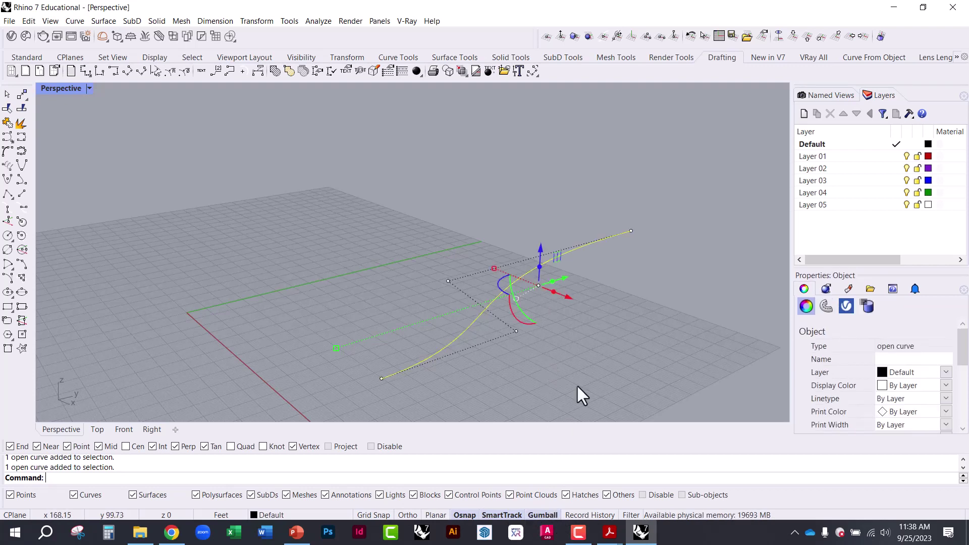
{"action": "left_click_drag", "start_coordinate": [539, 249], "coordinate": [547, 194]}
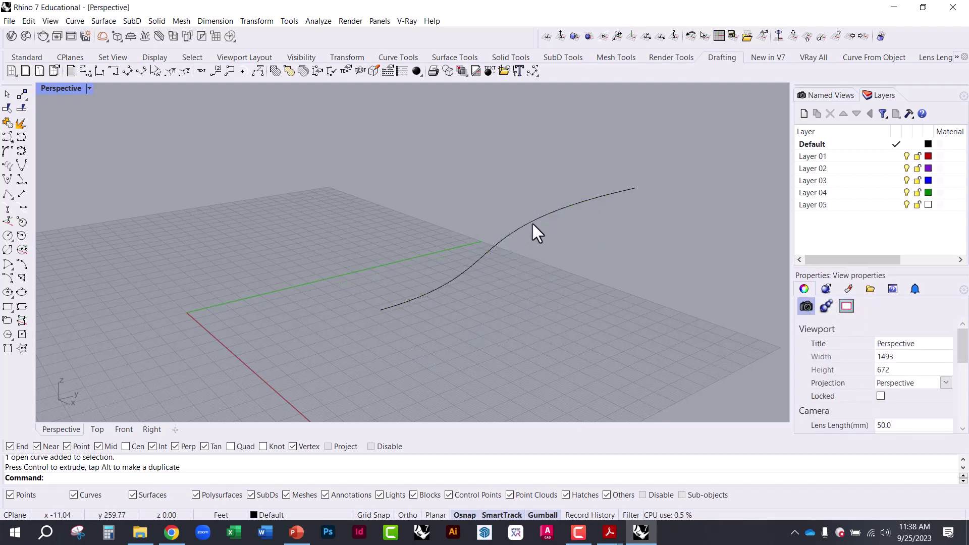
{"action": "key", "text": "ctrl+z"}
- Copy the S-shaped curve straight up with the Gumball, keeping the original on the ground plane
{"action": "left_click", "coordinate": [621, 277]}
{"action": "left_click", "coordinate": [584, 246]}
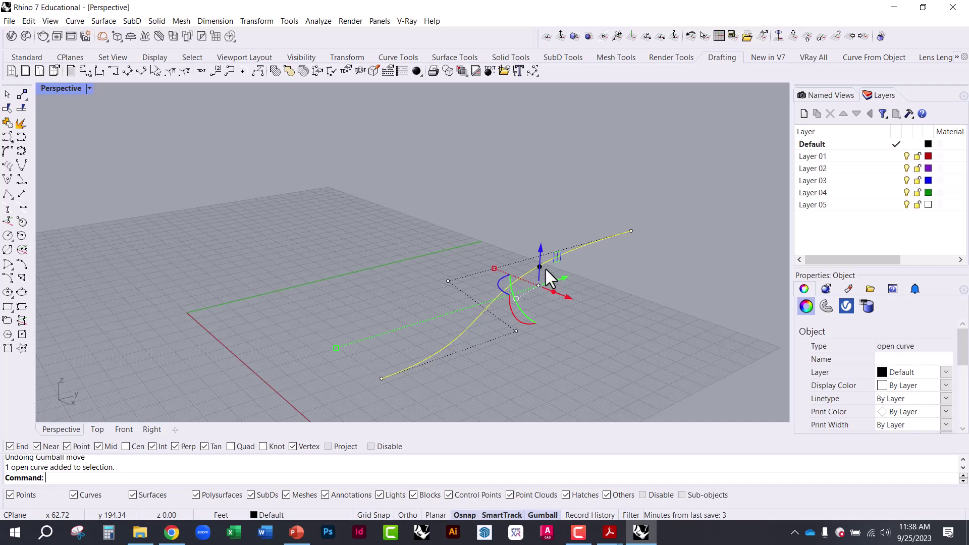
{"action": "left_click_drag", "start_coordinate": [538, 245], "coordinate": [541, 146]}
{"action": "left_click", "coordinate": [460, 148]}
{"action": "right_click_drag", "start_coordinate": [399, 247], "coordinate": [461, 253]}
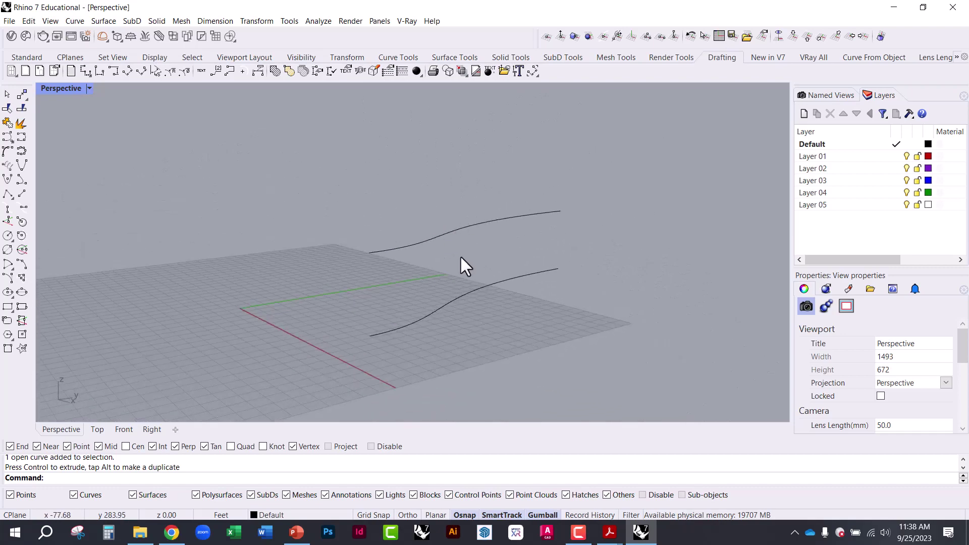
- Reshape the lower curve by raising its two middle control points above the ground plane
{"action": "left_click", "coordinate": [464, 295]}
{"action": "right_click_drag", "start_coordinate": [448, 307], "coordinate": [417, 303]}
{"action": "left_click", "coordinate": [420, 292]}
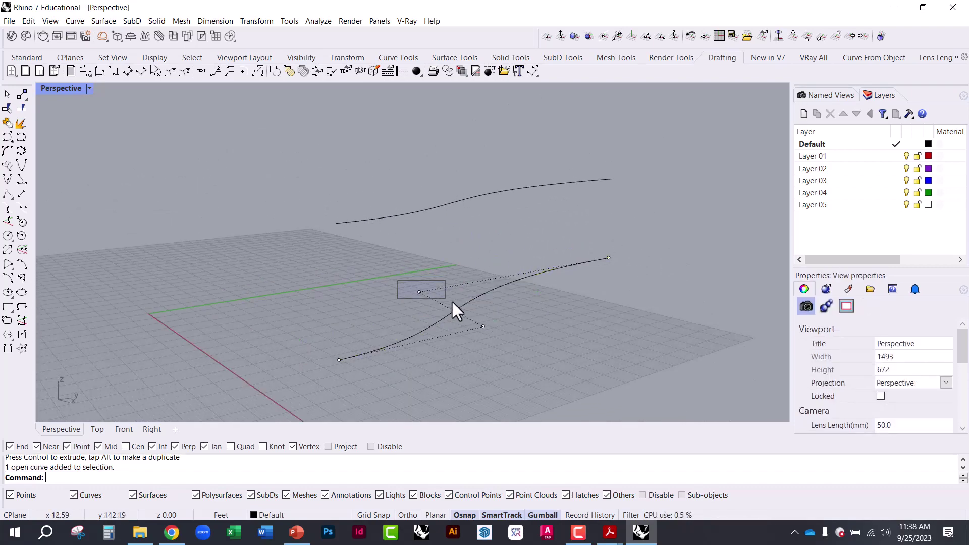
{"action": "left_click_drag", "start_coordinate": [417, 260], "coordinate": [421, 161]}
{"action": "key", "text": "Escape"}
{"action": "left_click", "coordinate": [456, 274]}
{"action": "left_click", "coordinate": [483, 326]}
{"action": "mouse_move", "coordinate": [504, 329]}
{"action": "right_mouse_down"}
{"action": "mouse_move", "coordinate": [535, 323]}
{"action": "mouse_move", "coordinate": [518, 329]}
{"action": "right_mouse_up"}
{"action": "left_click_drag", "start_coordinate": [525, 324], "coordinate": [541, 177]}
{"action": "left_click", "coordinate": [609, 298]}
- Copy both curves together about 51 ft in the negative X direction
{"action": "right_click_drag", "start_coordinate": [609, 299], "coordinate": [421, 291]}
{"action": "left_click_drag", "start_coordinate": [505, 307], "coordinate": [394, 241]}
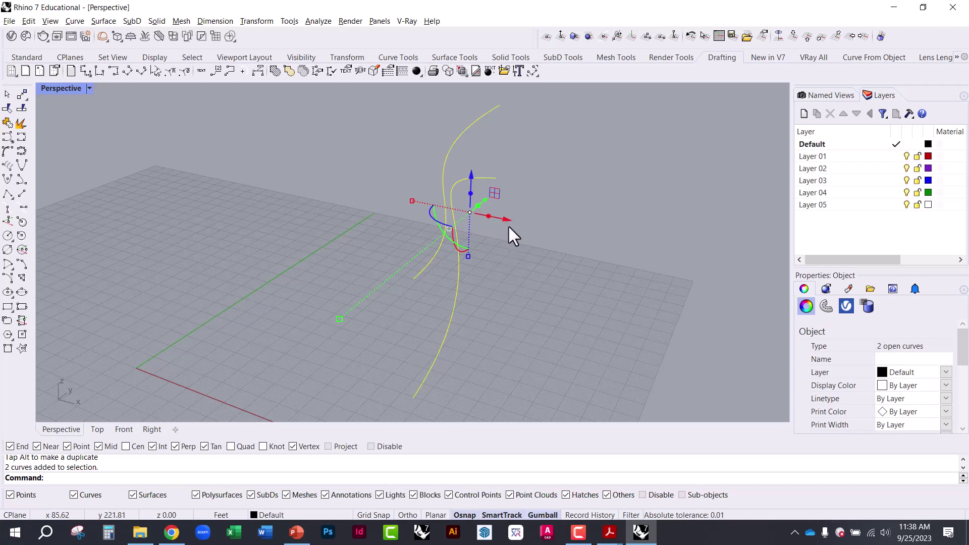
{"action": "left_click_drag", "start_coordinate": [507, 217], "coordinate": [422, 215]}
{"action": "key", "text": "alt"}
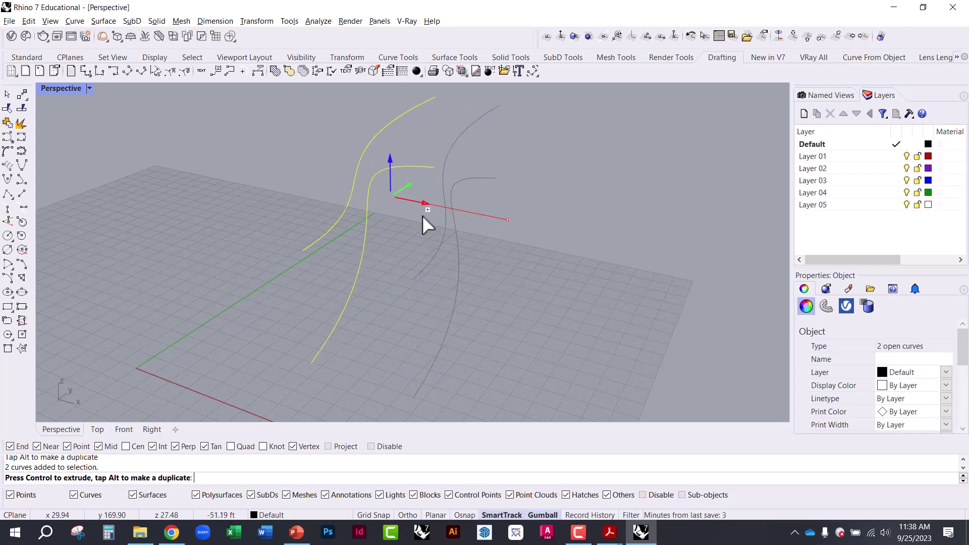
{"action": "key", "text": "Escape"}
- Reshape the upper curve of the copied pair by moving its middle control points
{"action": "right_click_drag", "start_coordinate": [415, 318], "coordinate": [354, 289]}
{"action": "left_click", "coordinate": [355, 199]}
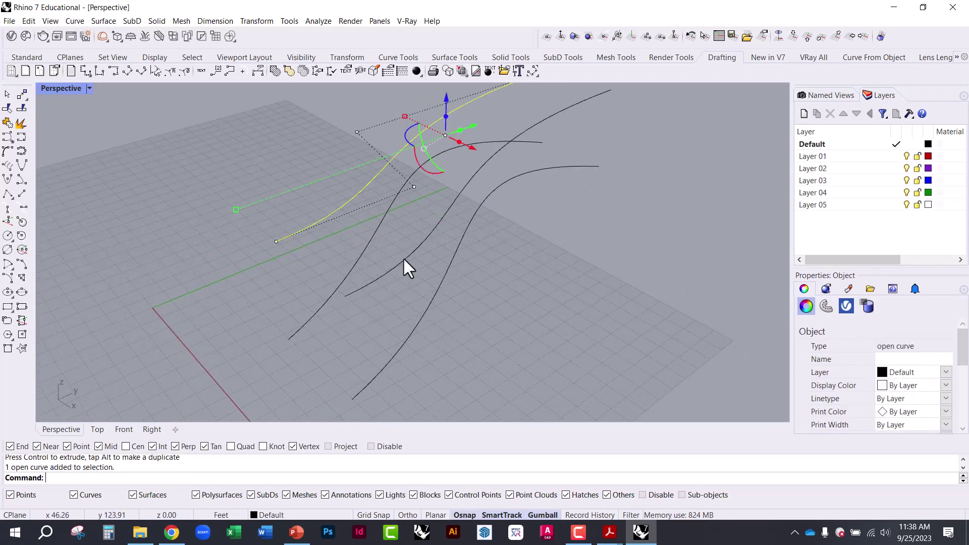
{"action": "scroll", "coordinate": [400, 251], "scroll_direction": "down", "scroll_amount": 2}
{"action": "left_click", "coordinate": [413, 203]}
{"action": "left_click_drag", "start_coordinate": [428, 196], "coordinate": [379, 219]}
{"action": "left_click", "coordinate": [366, 155]}
{"action": "left_click_drag", "start_coordinate": [367, 155], "coordinate": [382, 115]}
{"action": "right_click_drag", "start_coordinate": [404, 252], "coordinate": [530, 206]}
{"action": "left_click_drag", "start_coordinate": [247, 164], "coordinate": [250, 122]}
{"action": "key", "text": "Escape"}
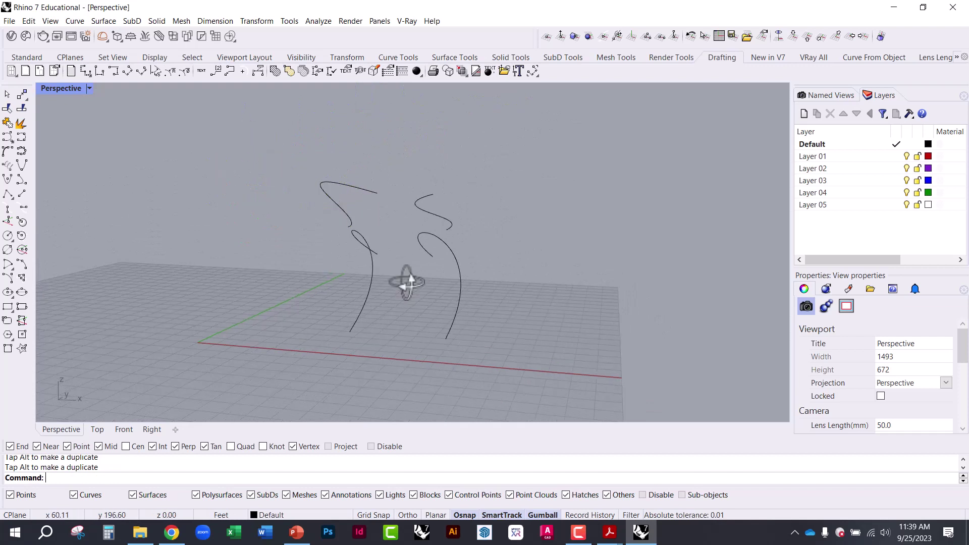
- Copy the upper curve of the original pair upward and shift the copy in the negative X direction
{"action": "right_click_drag", "start_coordinate": [412, 279], "coordinate": [416, 205]}
{"action": "left_click", "coordinate": [426, 191]}
{"action": "left_click_drag", "start_coordinate": [443, 169], "coordinate": [441, 124]}
{"action": "left_click_drag", "start_coordinate": [484, 163], "coordinate": [447, 159]}
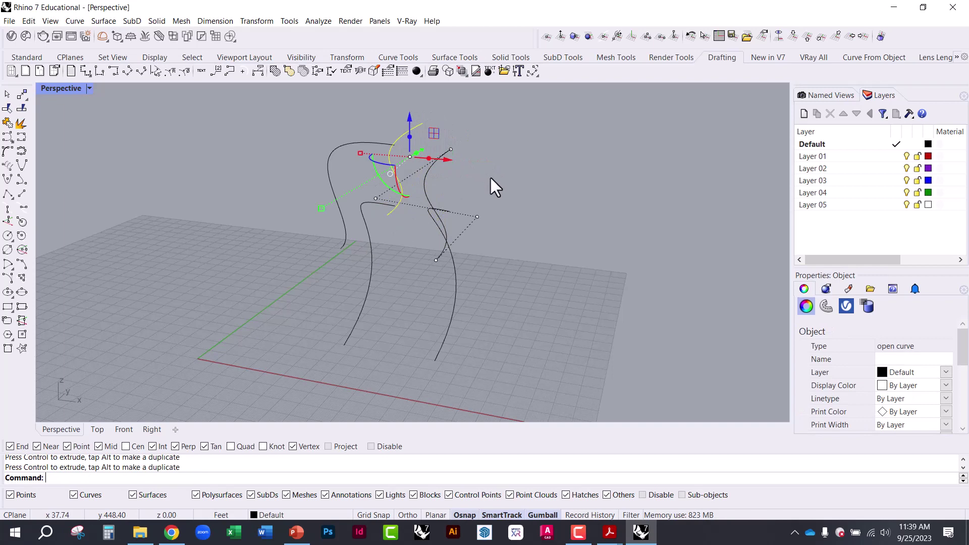
{"action": "left_click", "coordinate": [479, 220]}
{"action": "right_click_drag", "start_coordinate": [479, 225], "coordinate": [356, 314]}
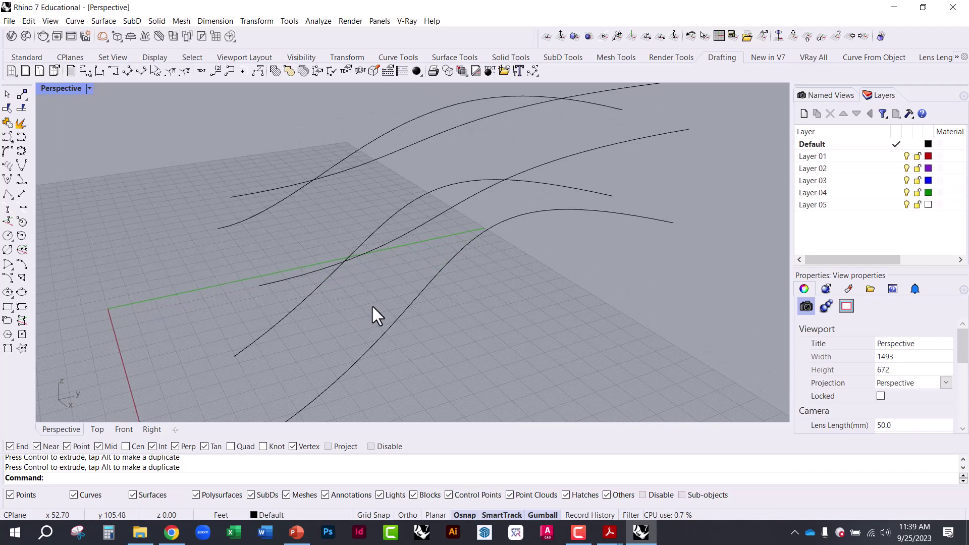
- Loft a surface between the lower and upper curves of the original pair, using the Normal style without simplification
{"action": "type", "text": "loft"}
{"action": "key", "text": "Return"}
{"action": "left_click", "coordinate": [388, 329]}
{"action": "left_click", "coordinate": [387, 250]}
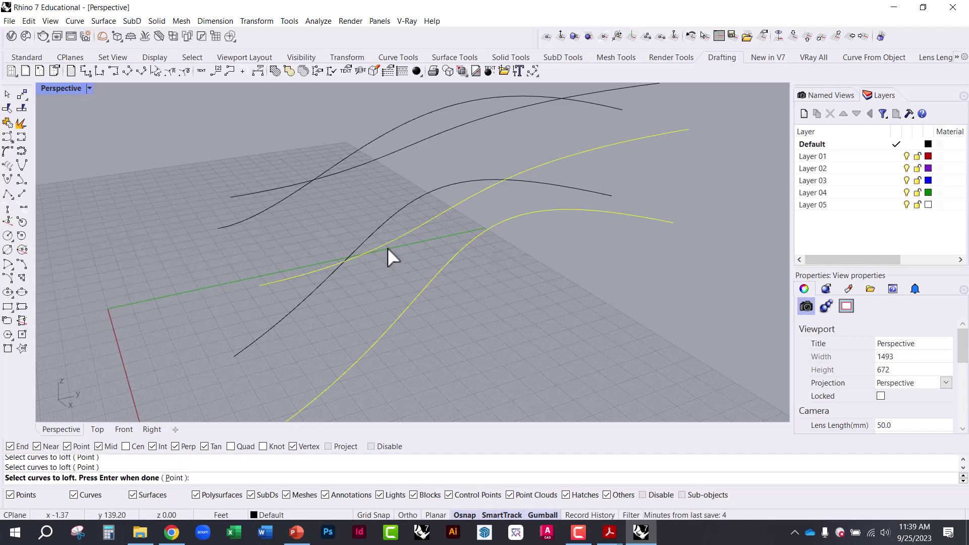
{"action": "key", "text": "Return"}
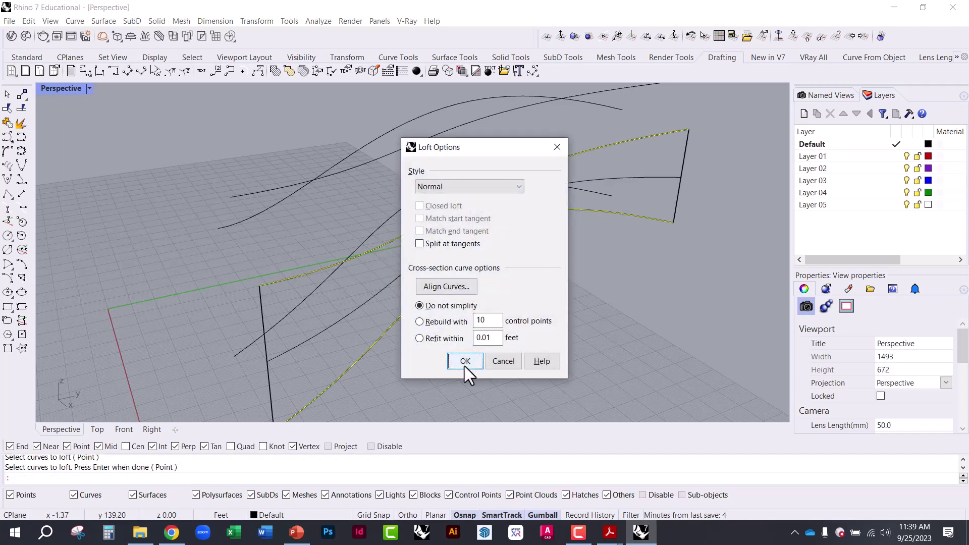
{"action": "left_click", "coordinate": [464, 361]}
- Set the Perspective viewport to Shaded display and inspect the lofted surface and the curves around it
{"action": "left_click", "coordinate": [59, 90]}
{"action": "left_click", "coordinate": [76, 133]}
{"action": "mouse_move", "coordinate": [263, 237]}
{"action": "right_mouse_down"}
{"action": "mouse_move", "coordinate": [302, 208]}
{"action": "mouse_move", "coordinate": [356, 233]}
{"action": "right_mouse_up"}
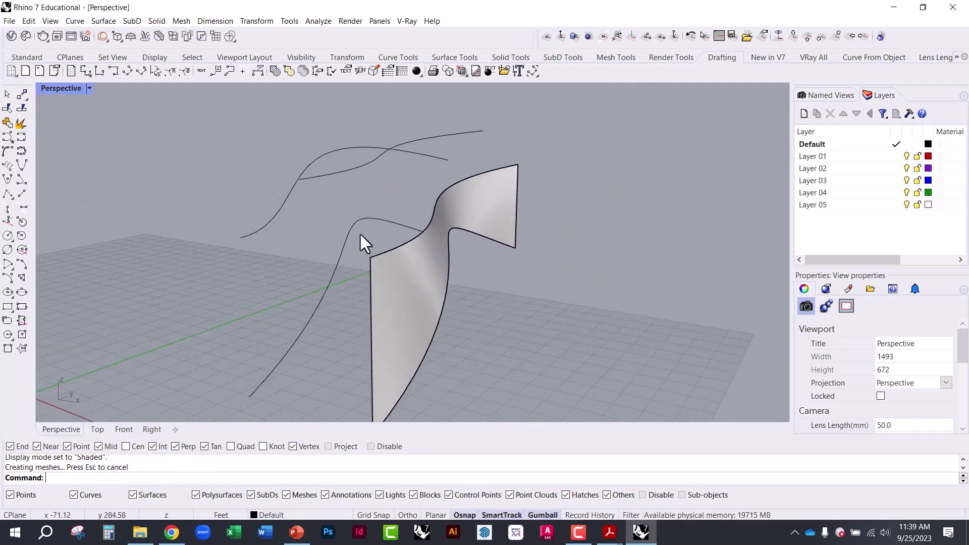
{"action": "left_click", "coordinate": [401, 246]}
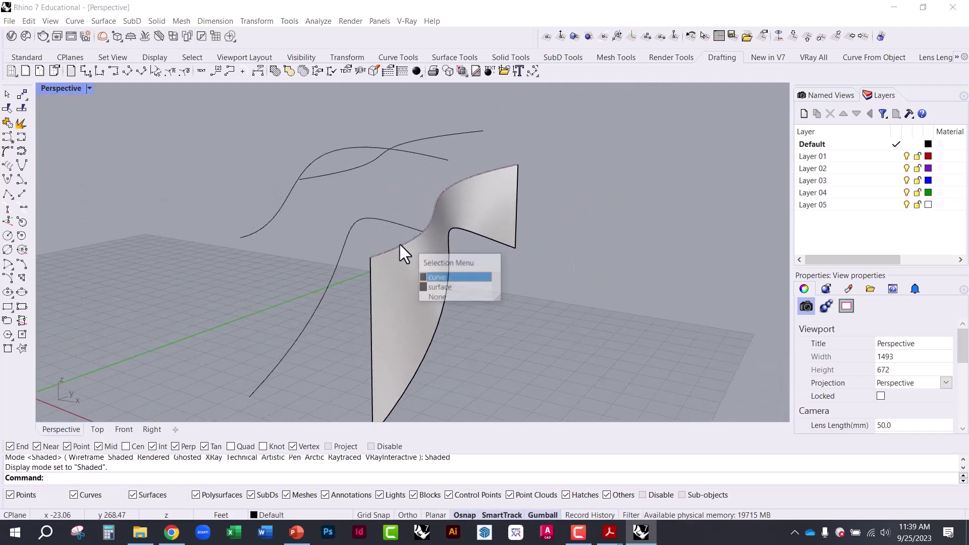
{"action": "left_click", "coordinate": [437, 278]}
{"action": "left_click", "coordinate": [356, 169]}
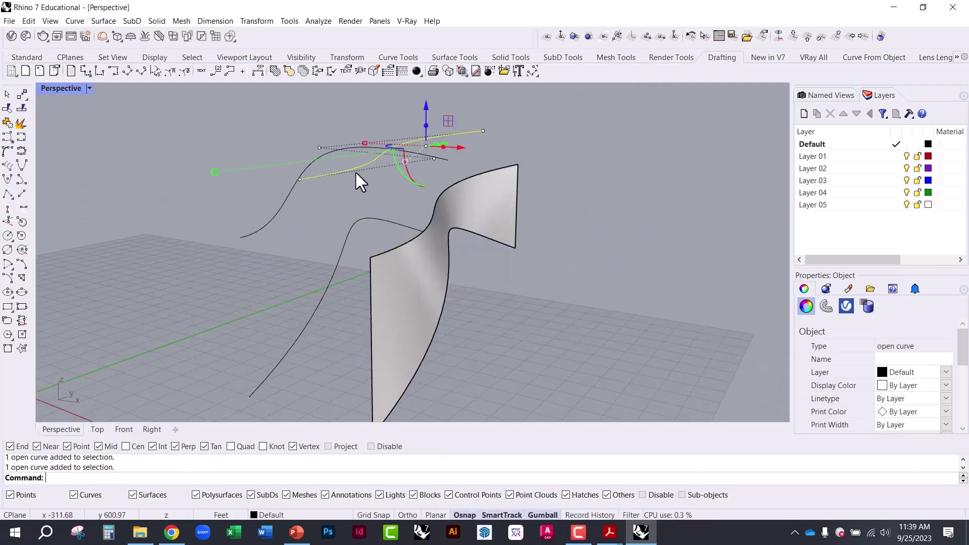
{"action": "left_click", "coordinate": [370, 201]}
{"action": "right_click_drag", "start_coordinate": [372, 202], "coordinate": [384, 250]}
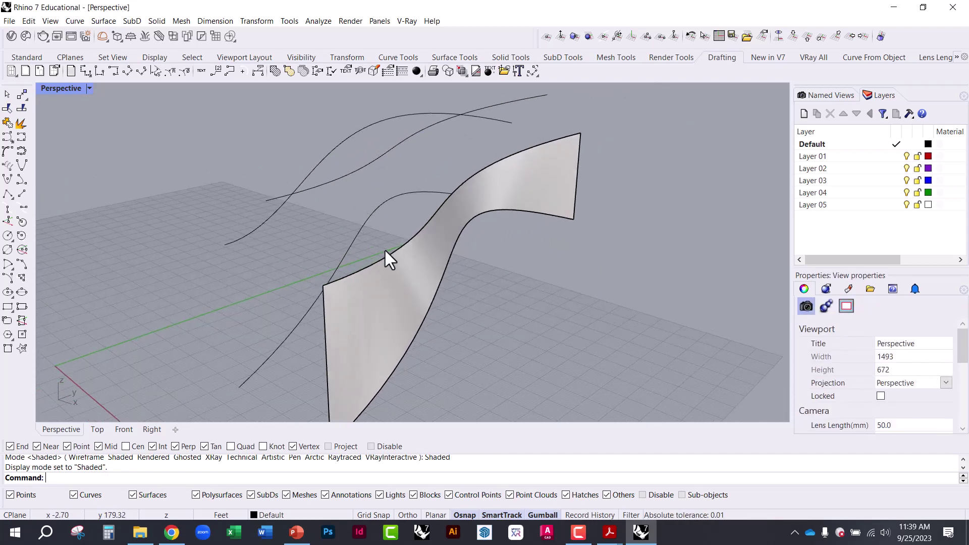
{"action": "type", "text": "loft"}
{"action": "key", "text": "Return"}
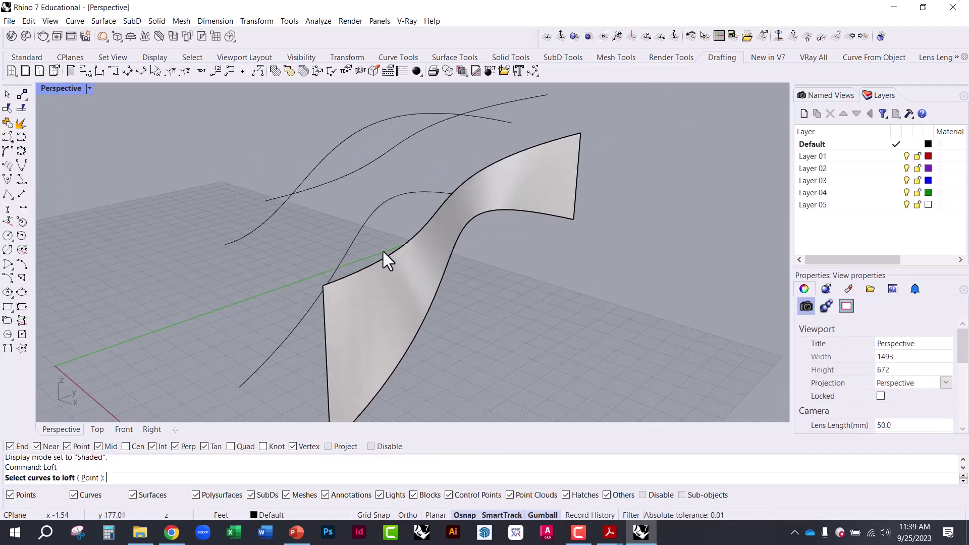
{"action": "left_click", "coordinate": [386, 253]}
{"action": "left_click", "coordinate": [429, 296]}
{"action": "key", "text": "Escape"}
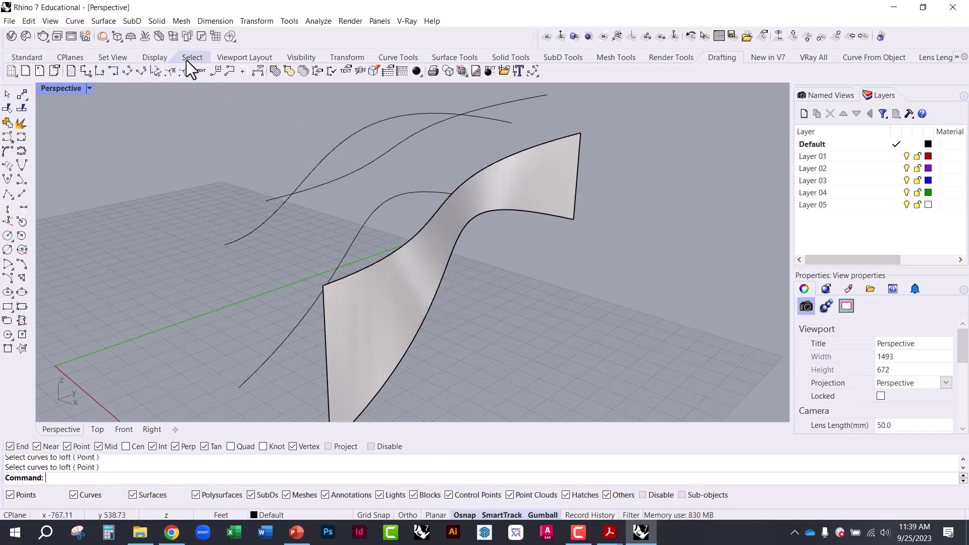
- Bring up the Surface Tools set and look over its surface creation commands
{"action": "left_click", "coordinate": [456, 58]}
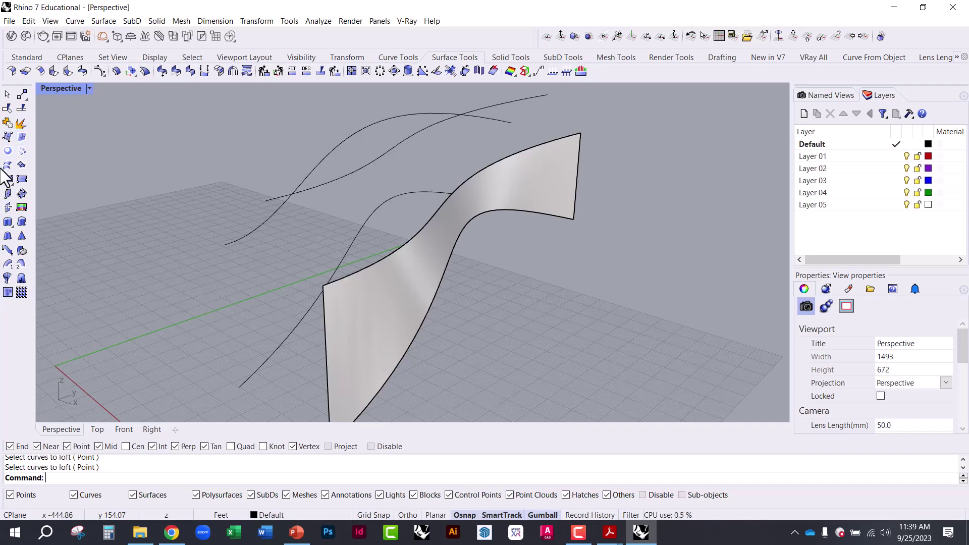
{"action": "right_click_drag", "start_coordinate": [310, 226], "coordinate": [162, 216]}
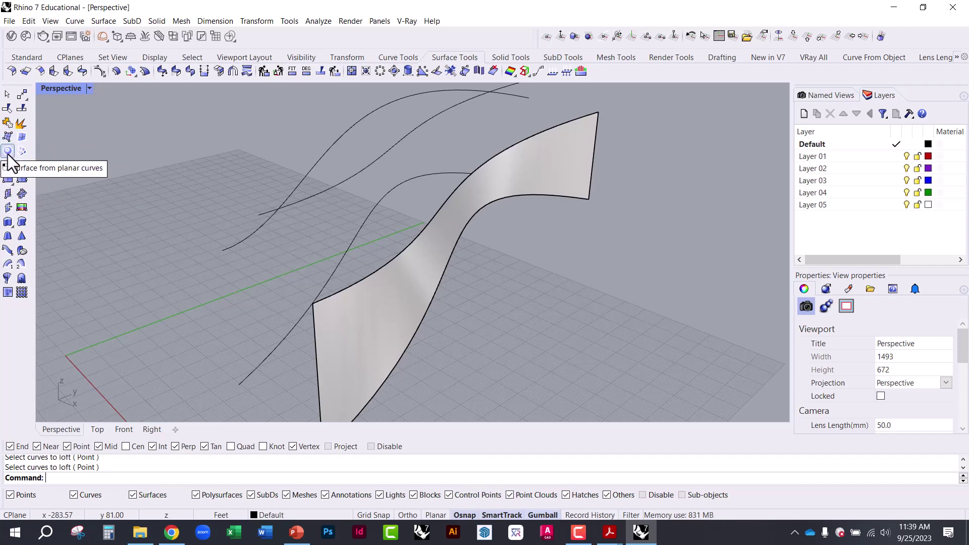
{"action": "right_click_drag", "start_coordinate": [282, 151], "coordinate": [371, 147]}
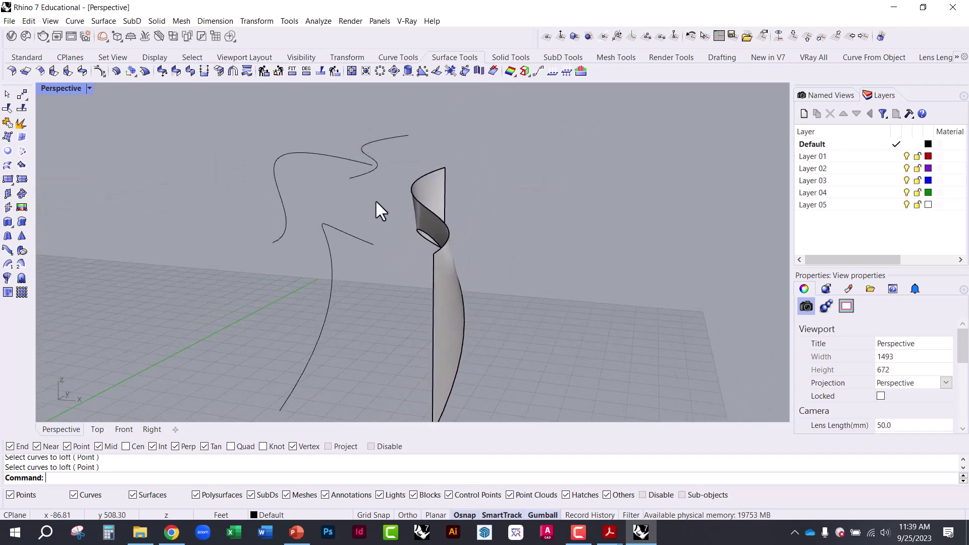
- Loft a surface from the upper edge of the existing lofted surface to the nearest free curve above it, keeping the current loft options
{"action": "right_click_drag", "start_coordinate": [352, 179], "coordinate": [383, 169]}
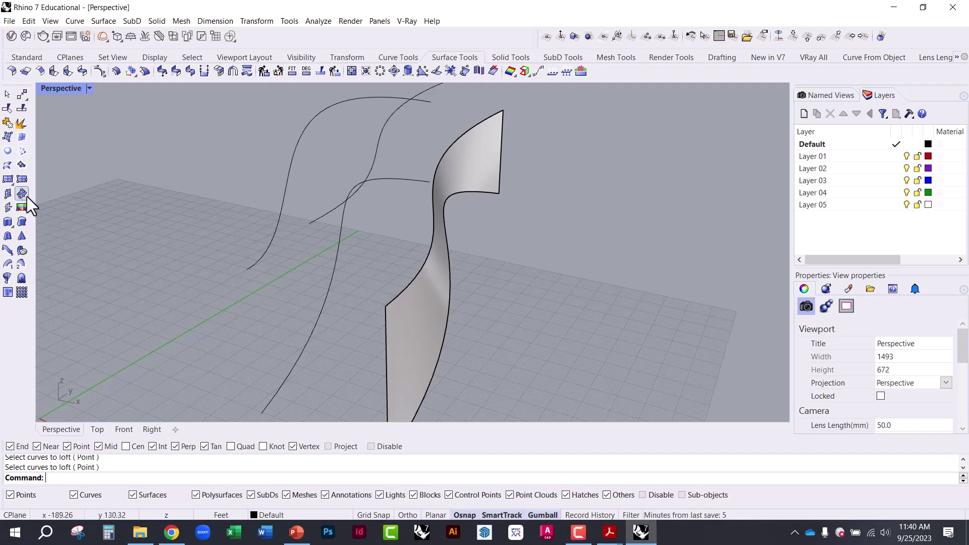
{"action": "left_click", "coordinate": [8, 165]}
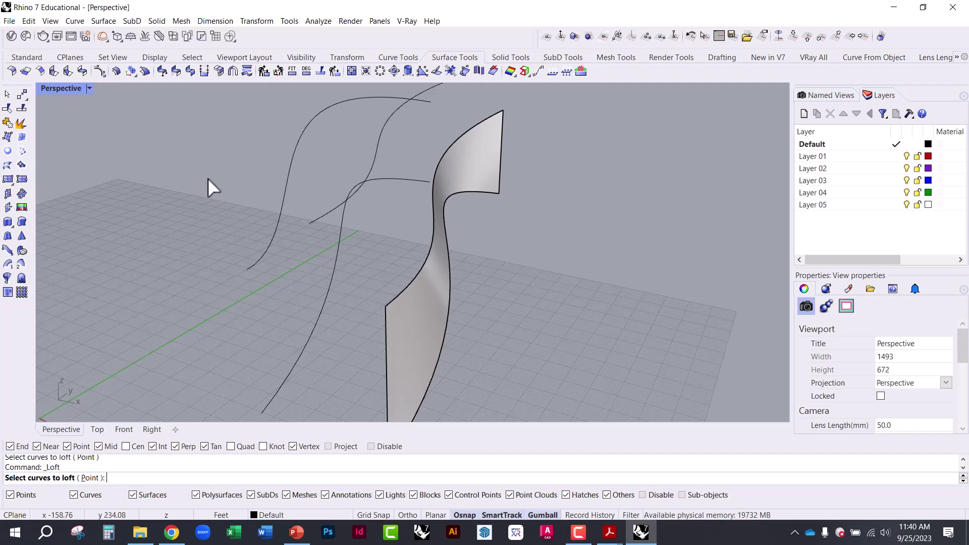
{"action": "left_click", "coordinate": [430, 244]}
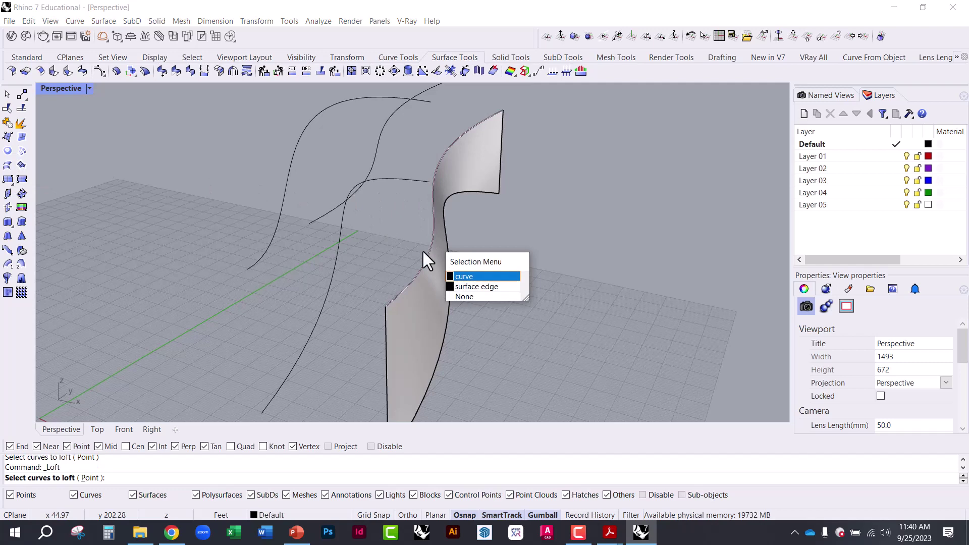
{"action": "left_click", "coordinate": [507, 284]}
{"action": "left_click", "coordinate": [372, 165]}
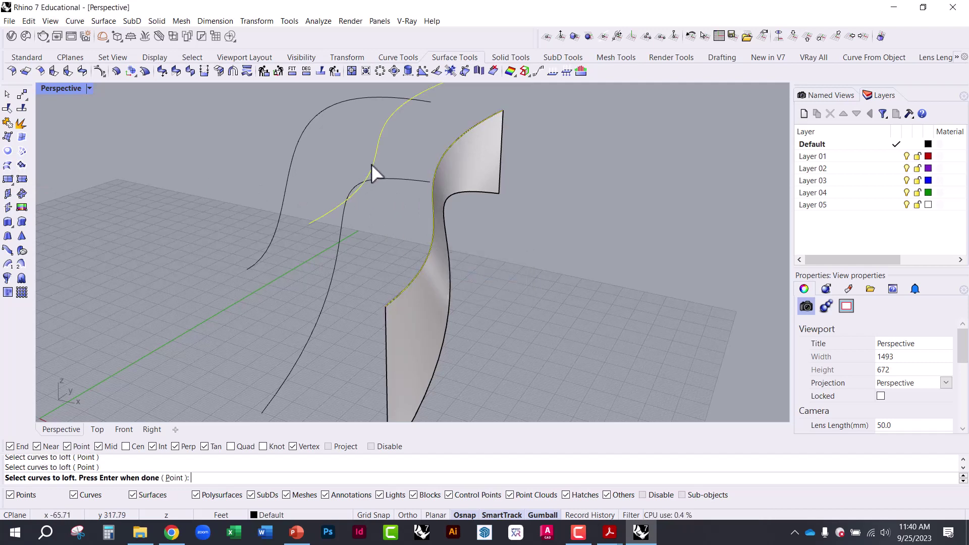
{"action": "key", "text": "Return"}
{"action": "key", "text": "Return"}
- Loft another surface from the free outer edge of the newest surface to the adjacent outer curve, keeping the current loft options
{"action": "right_click_drag", "start_coordinate": [341, 202], "coordinate": [319, 213]}
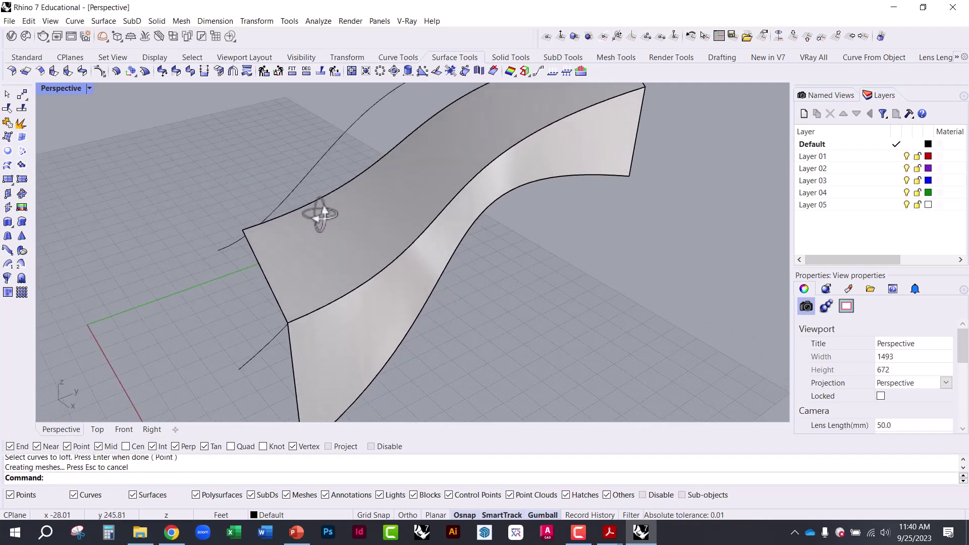
{"action": "right_click", "coordinate": [320, 197]}
{"action": "left_click", "coordinate": [320, 198]}
{"action": "right_click", "coordinate": [303, 188]}
{"action": "left_click", "coordinate": [296, 186]}
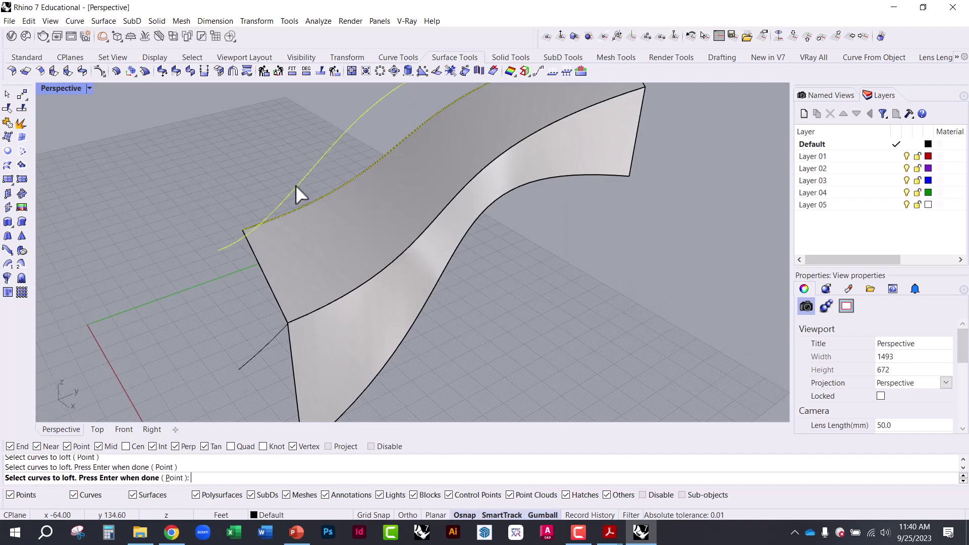
{"action": "key", "text": "Return"}
{"action": "key", "text": "Return"}
{"action": "right_click_drag", "start_coordinate": [287, 254], "coordinate": [394, 226]}
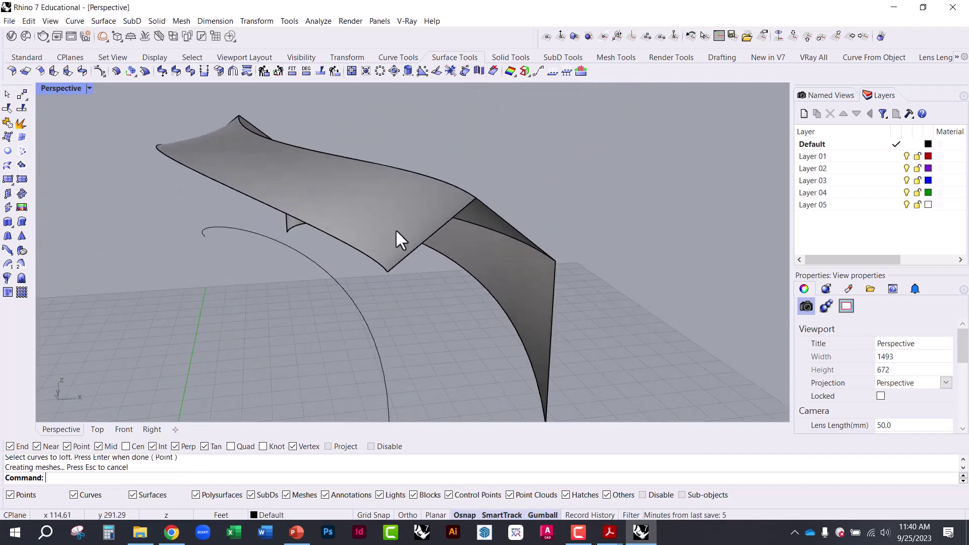
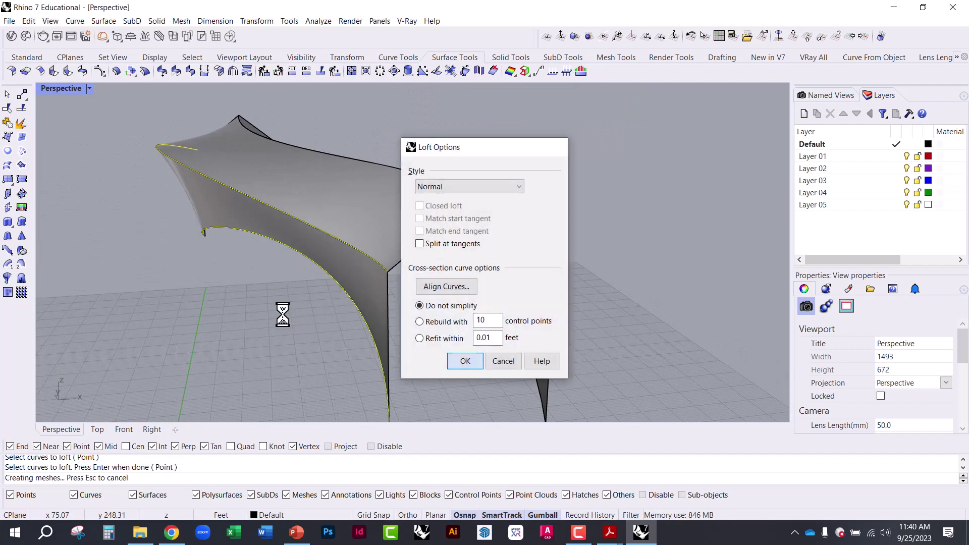
- Loft a surface from the outer edge of the newest surface down to the lower outer curve, keeping the current loft options
{"action": "key", "text": "Return"}
{"action": "right_click_drag", "start_coordinate": [219, 310], "coordinate": [261, 262]}
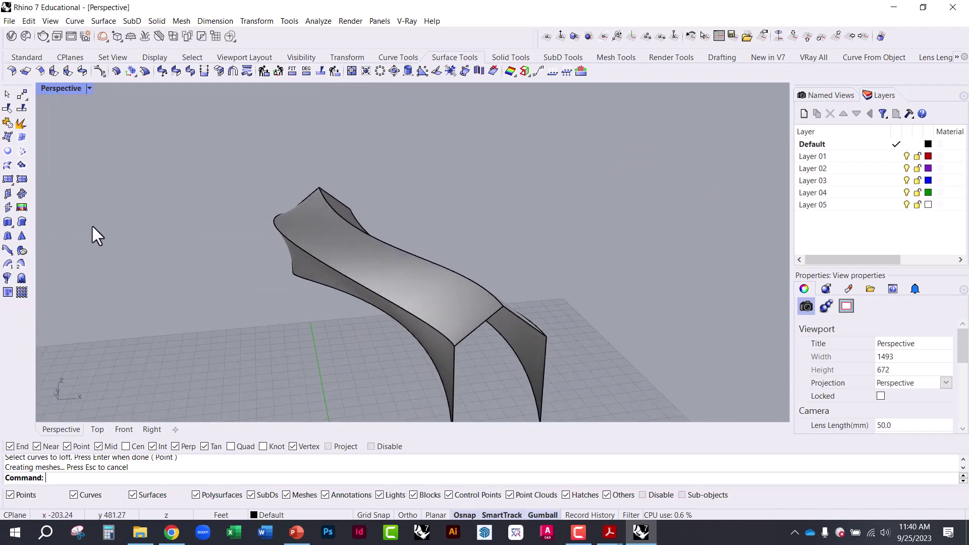
- Undo all the lofts made after the first lofted surface, leaving the surrounding curves free
{"action": "key", "text": "ctrl+z"}
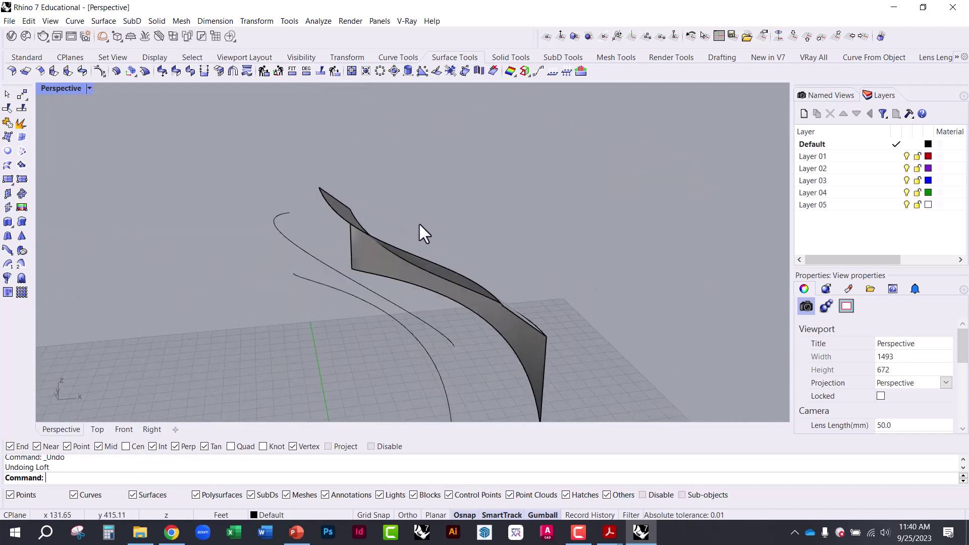
{"action": "right_click_drag", "start_coordinate": [423, 296], "coordinate": [485, 325]}
{"action": "right_click_drag", "start_coordinate": [581, 346], "coordinate": [511, 288]}
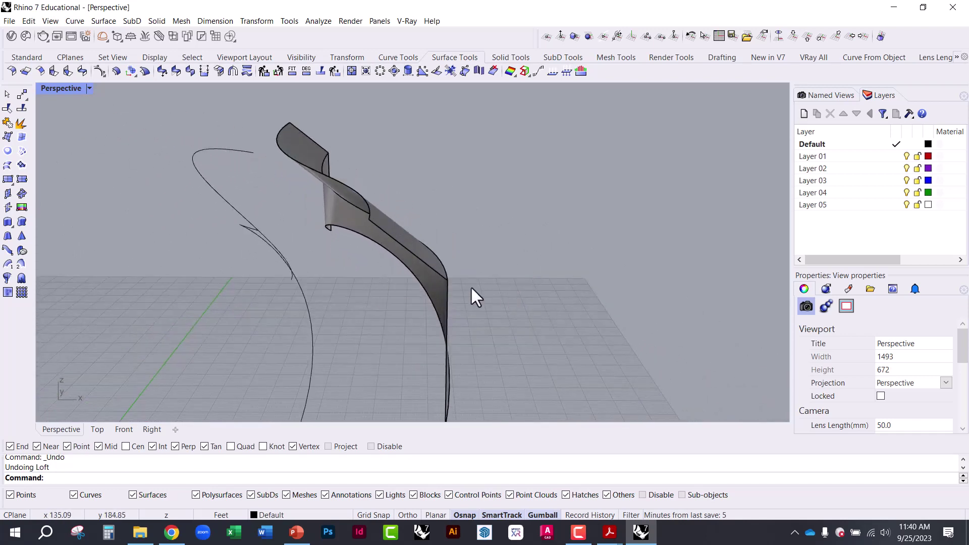
{"action": "key", "text": "ctrl+z"}
{"action": "right_click_drag", "start_coordinate": [397, 284], "coordinate": [326, 280]}
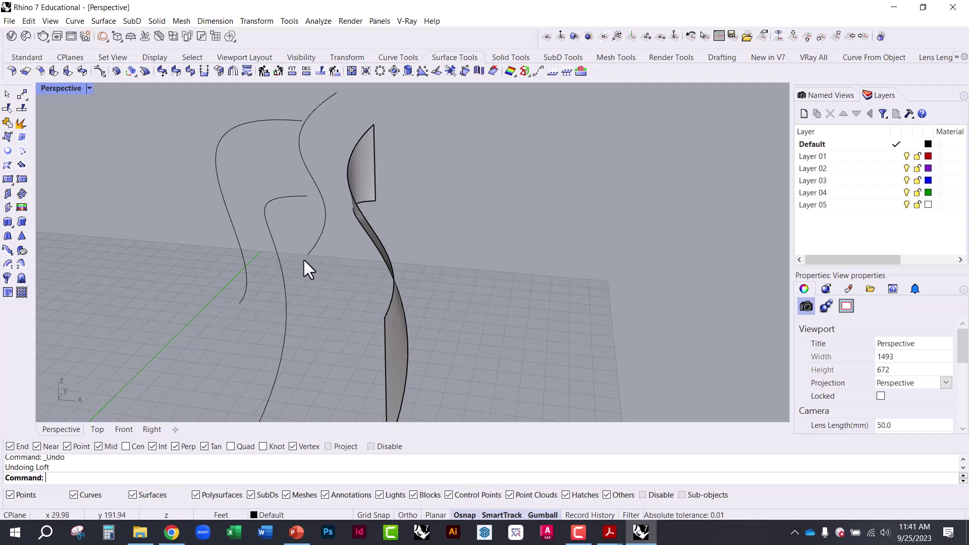
{"action": "right_click_drag", "start_coordinate": [365, 289], "coordinate": [243, 272]}
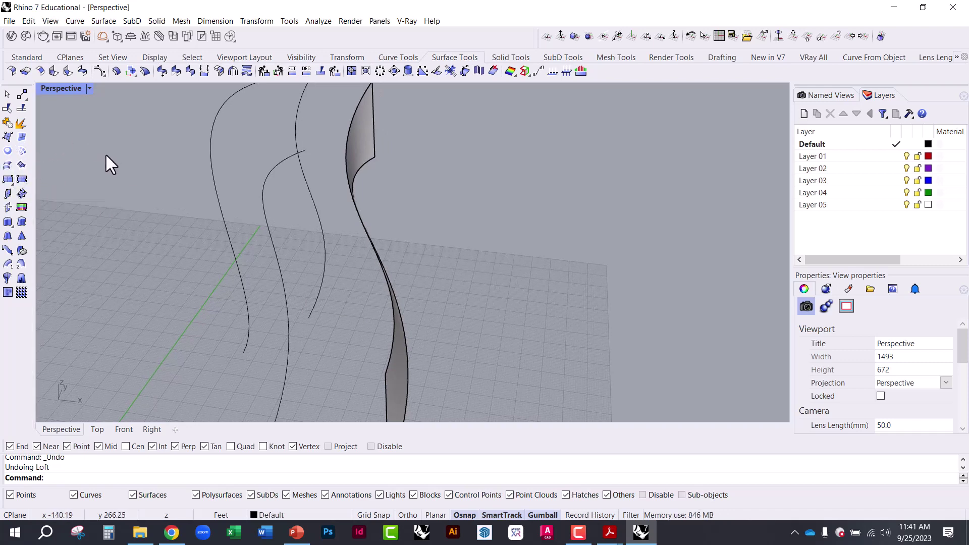
- Draw a degree 3, three-point curve connecting the near end of the upper free curve to the lofted surface's upper corner, sagging in the middle
{"action": "left_click", "coordinate": [26, 57]}
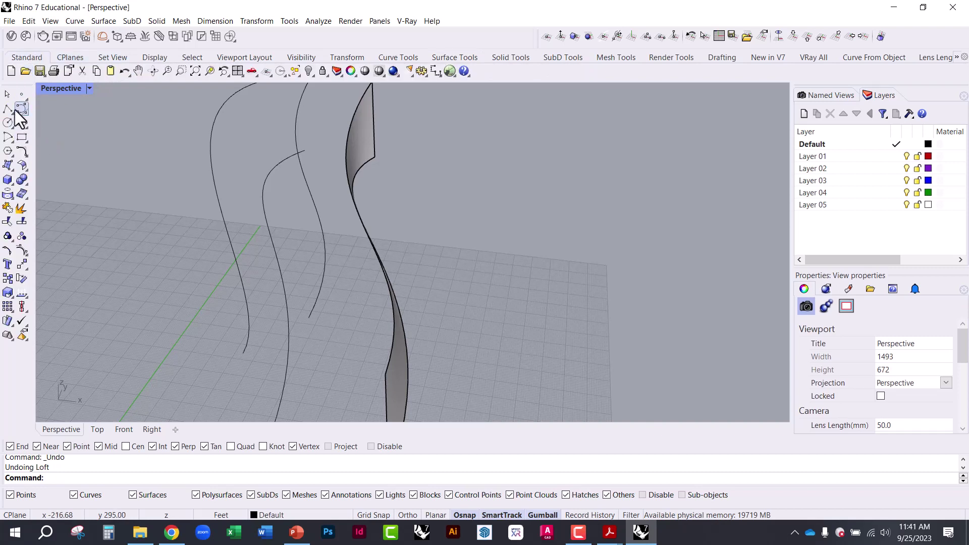
{"action": "left_click", "coordinate": [16, 111]}
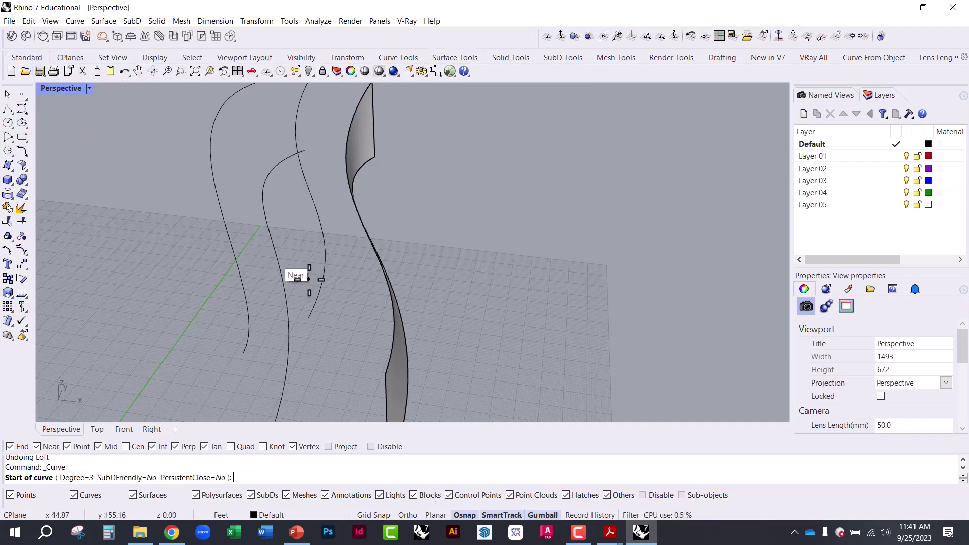
{"action": "left_click", "coordinate": [310, 322]}
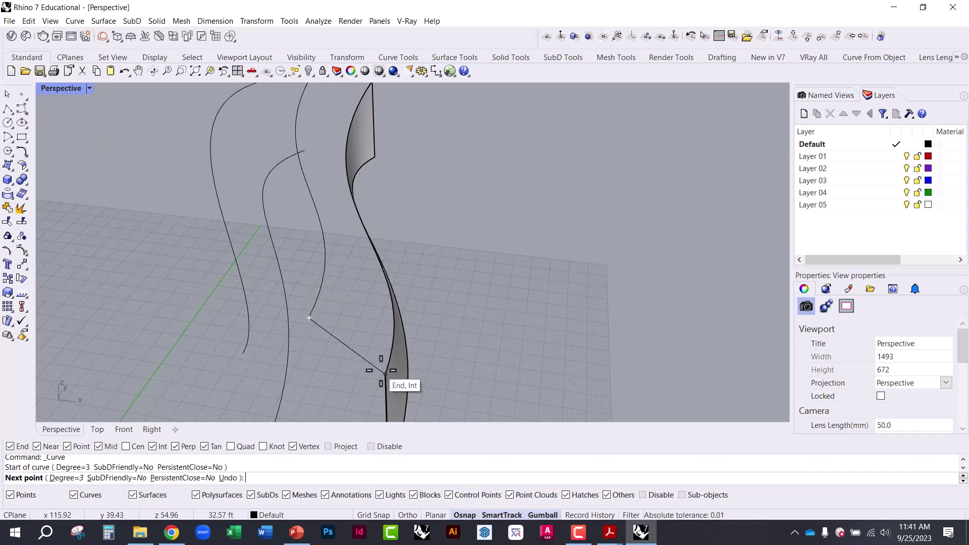
{"action": "right_click_drag", "start_coordinate": [381, 373], "coordinate": [378, 301]}
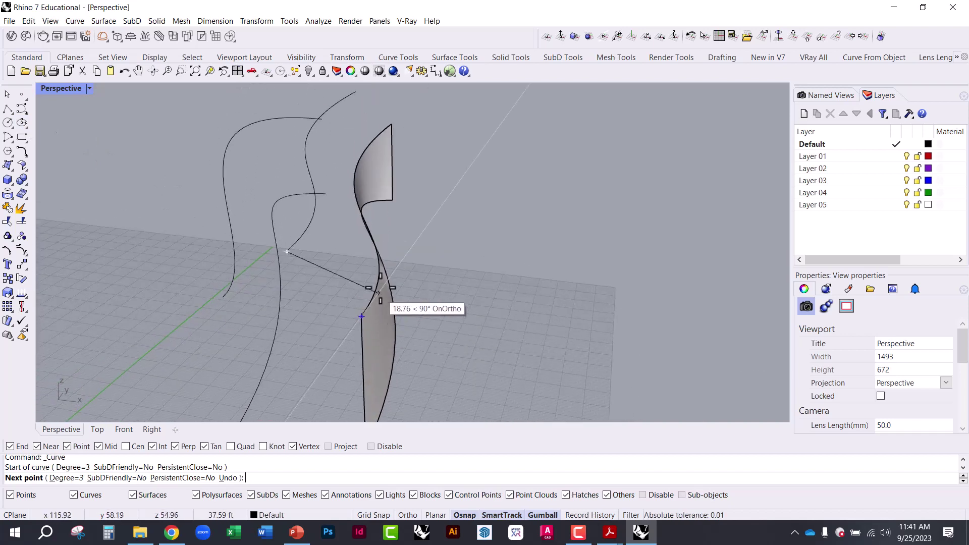
{"action": "right_click_drag", "start_coordinate": [305, 308], "coordinate": [302, 352]}
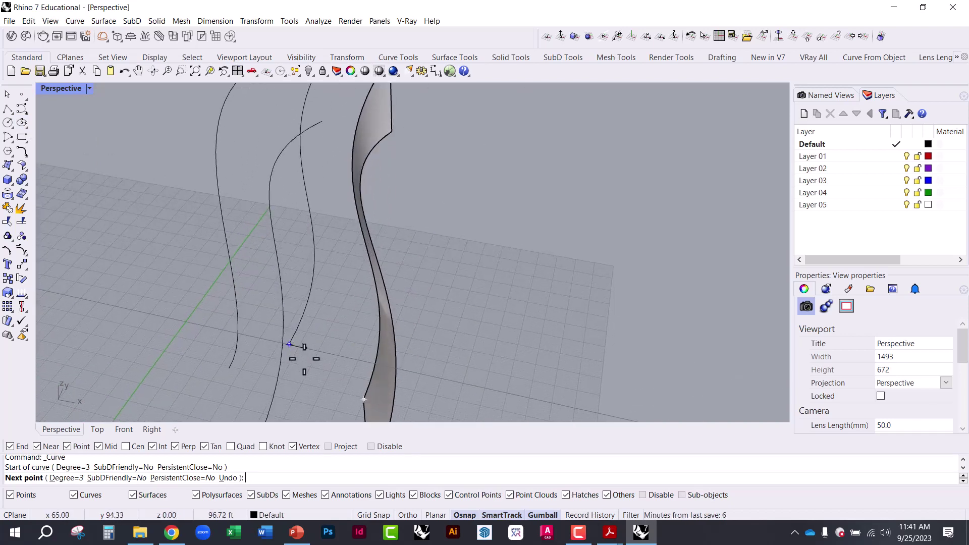
{"action": "left_click", "coordinate": [303, 392]}
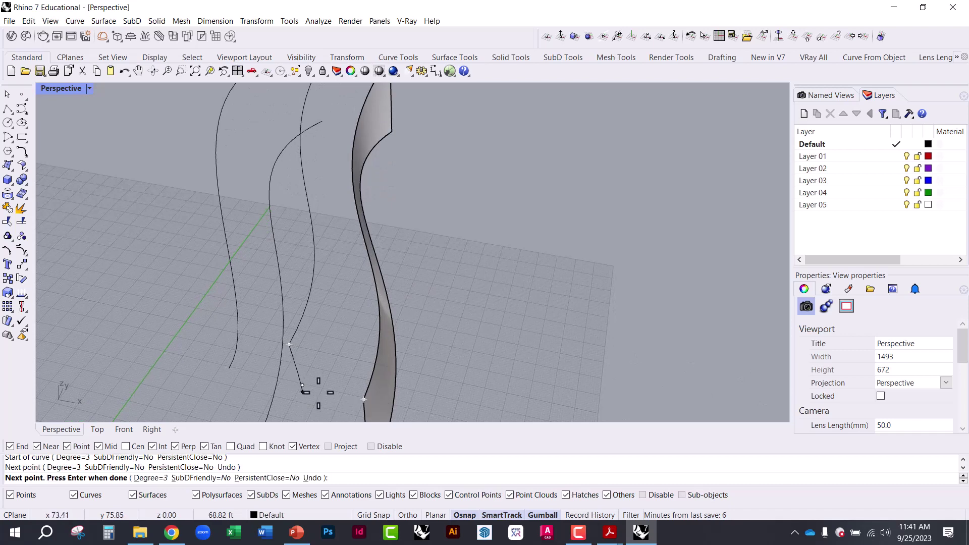
{"action": "left_click", "coordinate": [364, 398]}
{"action": "key", "text": "Return"}
{"action": "right_click_drag", "start_coordinate": [341, 328], "coordinate": [343, 166]}
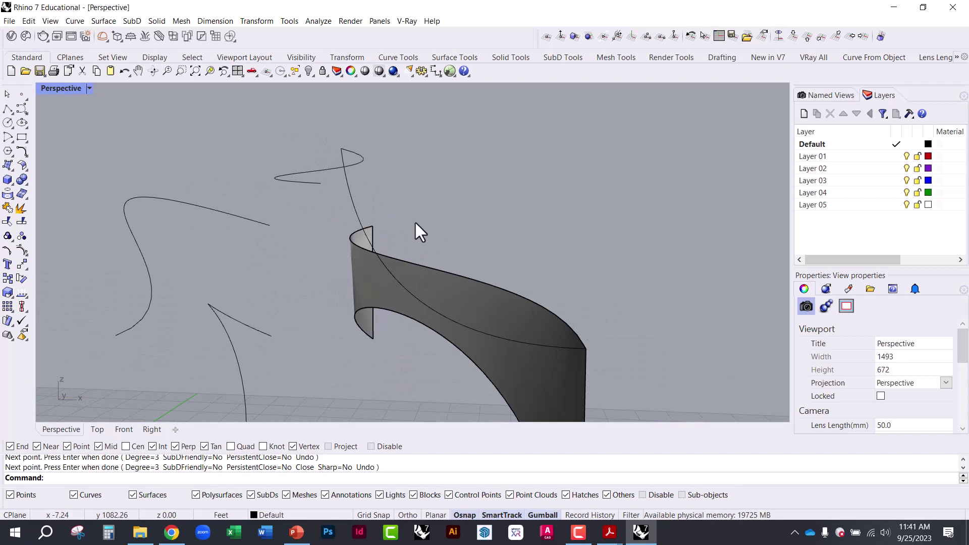
{"action": "right_click_drag", "start_coordinate": [467, 318], "coordinate": [232, 292]}
- Create a Sweep1 surface with the upper free curve as rail and the connecting curve as sweep shape, keeping the Freeform frame style
{"action": "left_click", "coordinate": [233, 290]}
{"action": "left_click", "coordinate": [250, 242]}
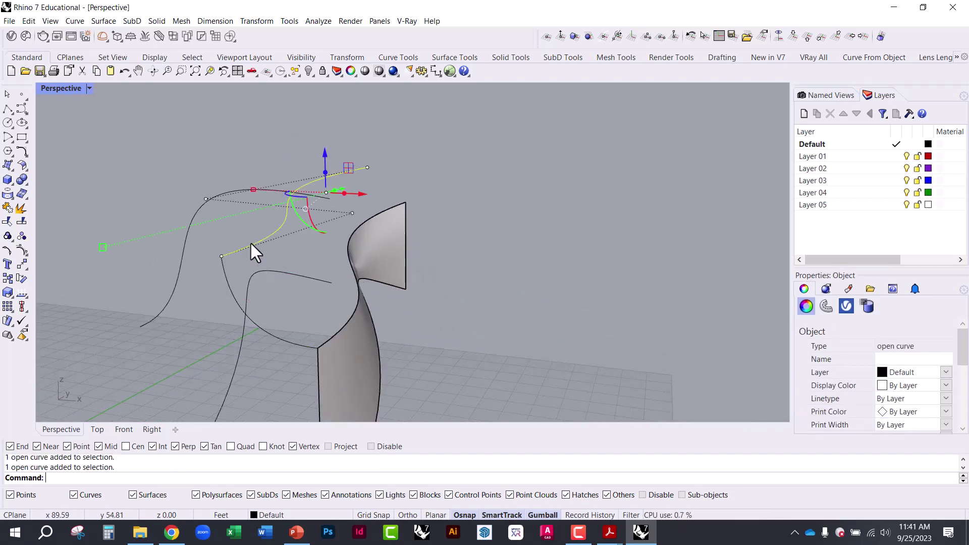
{"action": "left_click", "coordinate": [266, 337]}
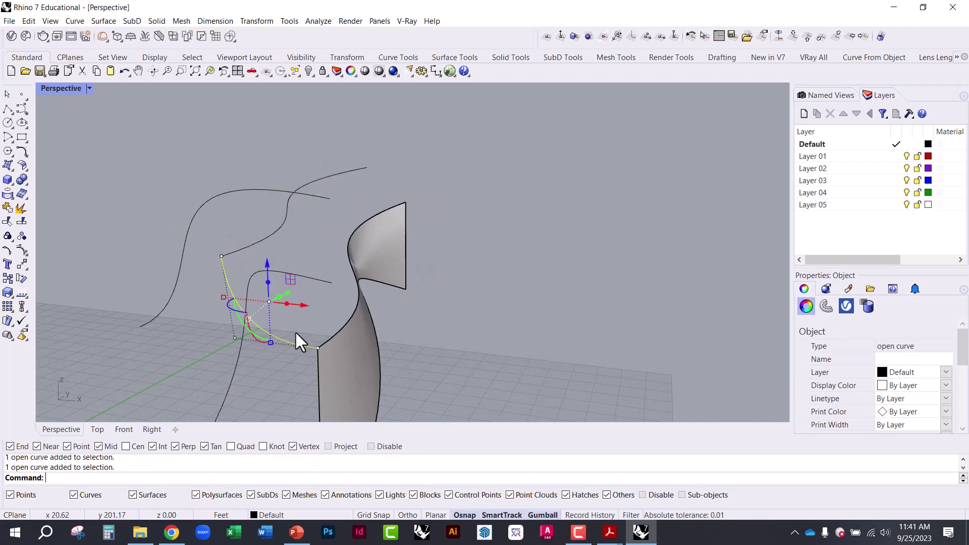
{"action": "left_click", "coordinate": [328, 323]}
{"action": "right_click_drag", "start_coordinate": [331, 325], "coordinate": [296, 307]}
{"action": "type", "text": "S"}
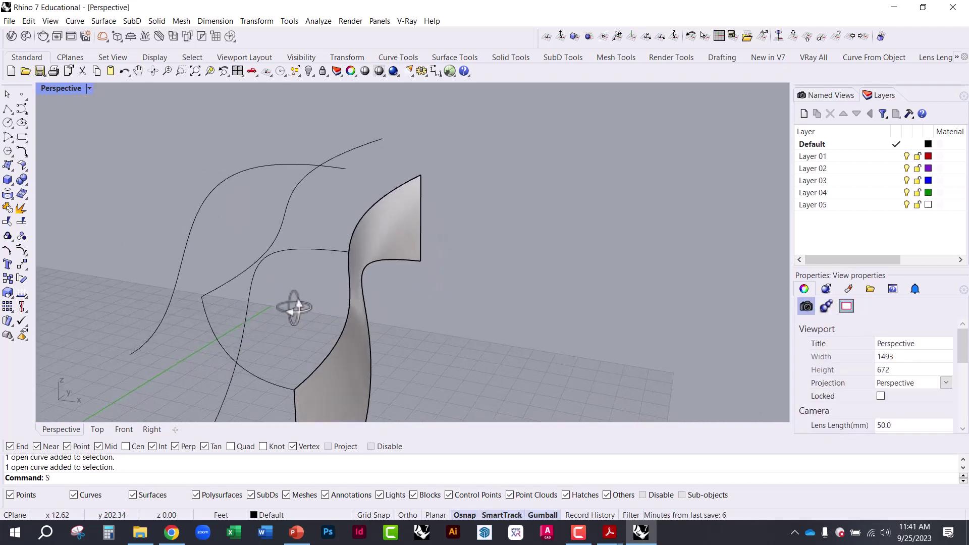
{"action": "type", "text": "weep1"}
{"action": "key", "text": "Return"}
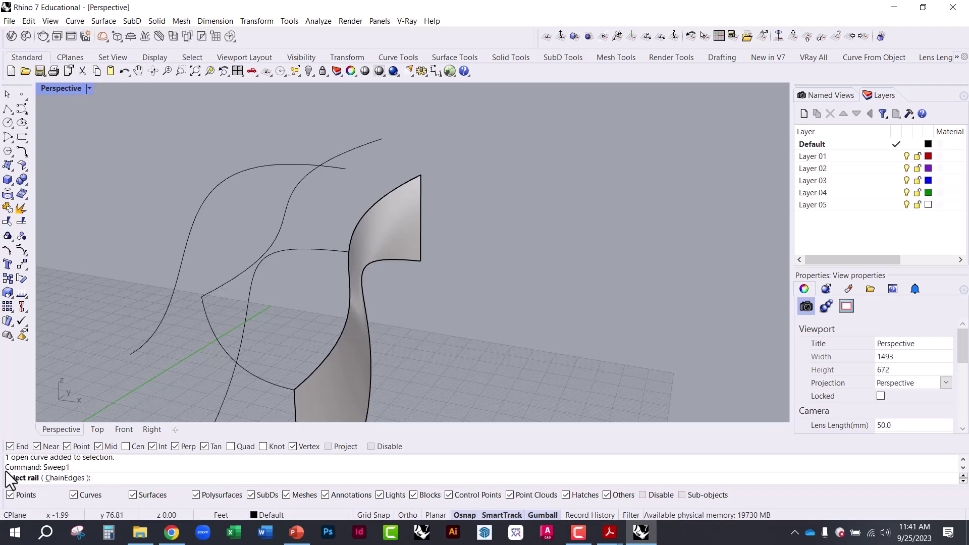
{"action": "left_click", "coordinate": [238, 274]}
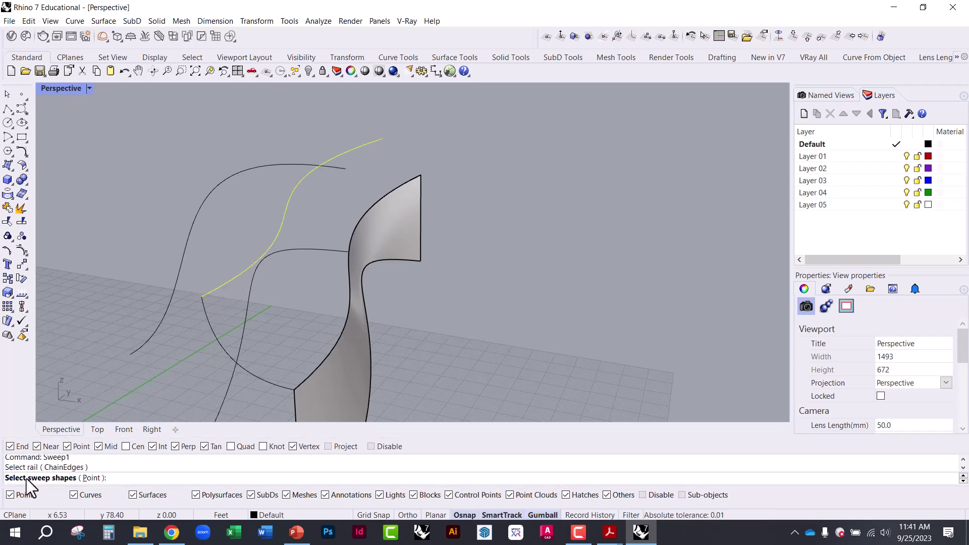
{"action": "left_click", "coordinate": [218, 341]}
{"action": "key", "text": "Return"}
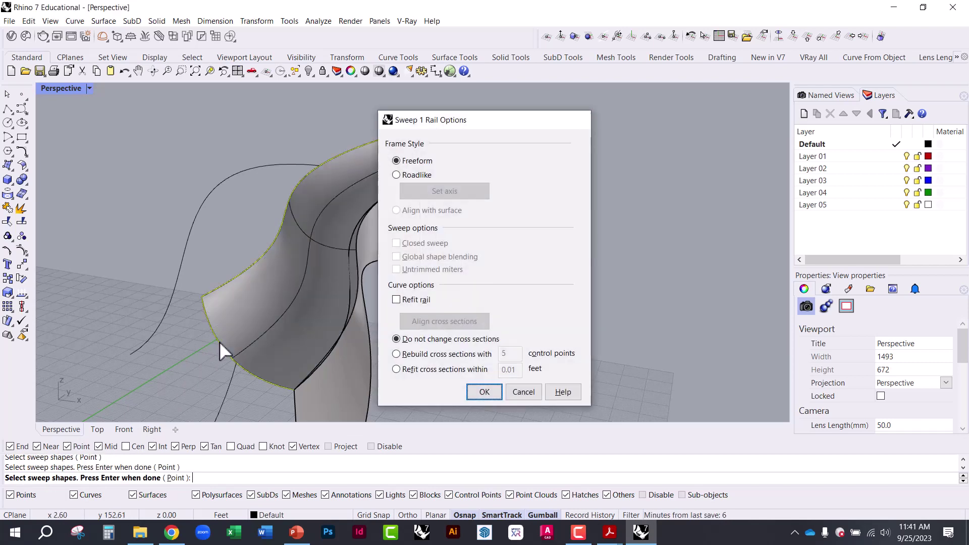
{"action": "key", "text": "Return"}
- Inspect how the one-rail sweep meets the lofted surface's upper edge from several sides, and undo the sweep
{"action": "mouse_move", "coordinate": [251, 346]}
{"action": "right_mouse_down"}
{"action": "mouse_move", "coordinate": [274, 314]}
{"action": "mouse_move", "coordinate": [242, 344]}
{"action": "right_mouse_up"}
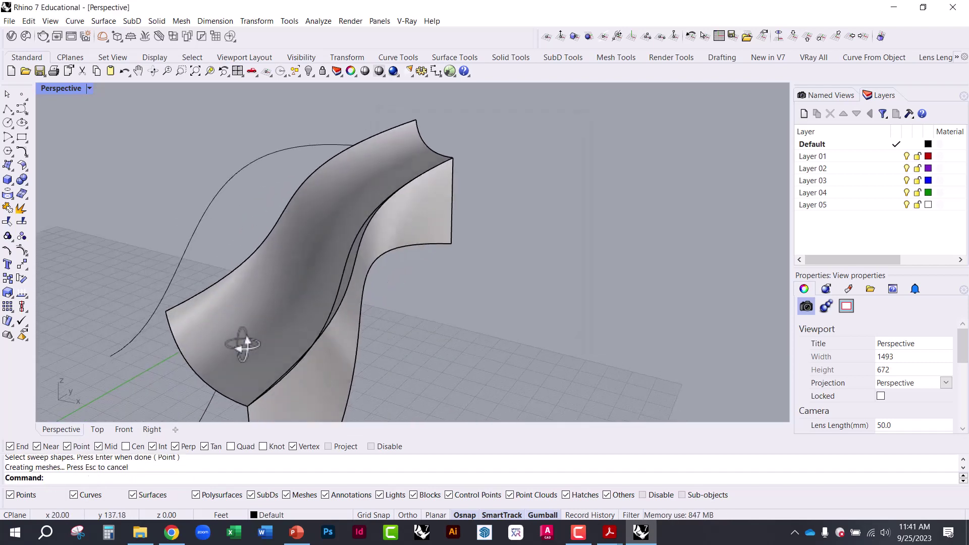
{"action": "scroll", "coordinate": [323, 287], "scroll_direction": "up", "scroll_amount": 4}
{"action": "left_click", "coordinate": [355, 276]}
{"action": "right_click_drag", "start_coordinate": [352, 259], "coordinate": [304, 272]}
{"action": "scroll", "coordinate": [339, 267], "scroll_direction": "down", "scroll_amount": 5}
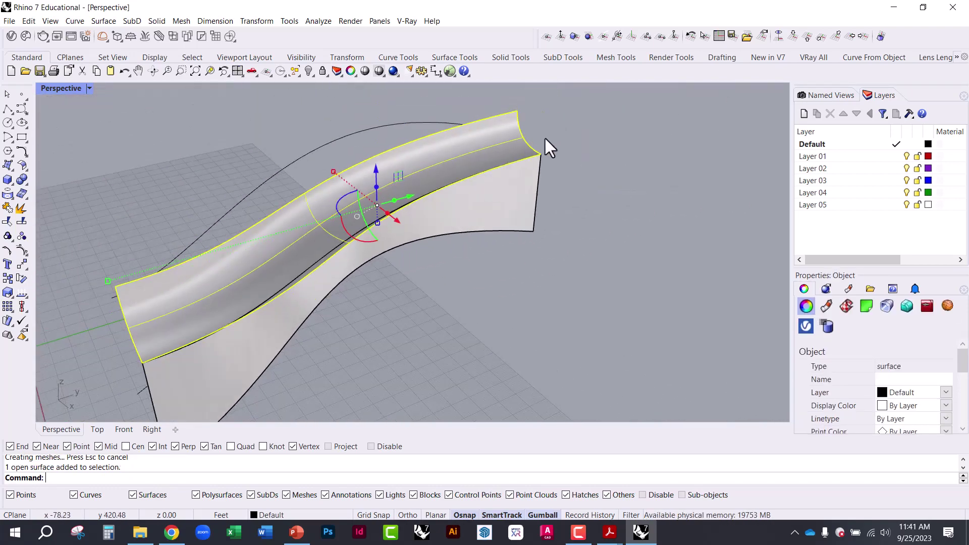
{"action": "right_click_drag", "start_coordinate": [545, 140], "coordinate": [320, 149]}
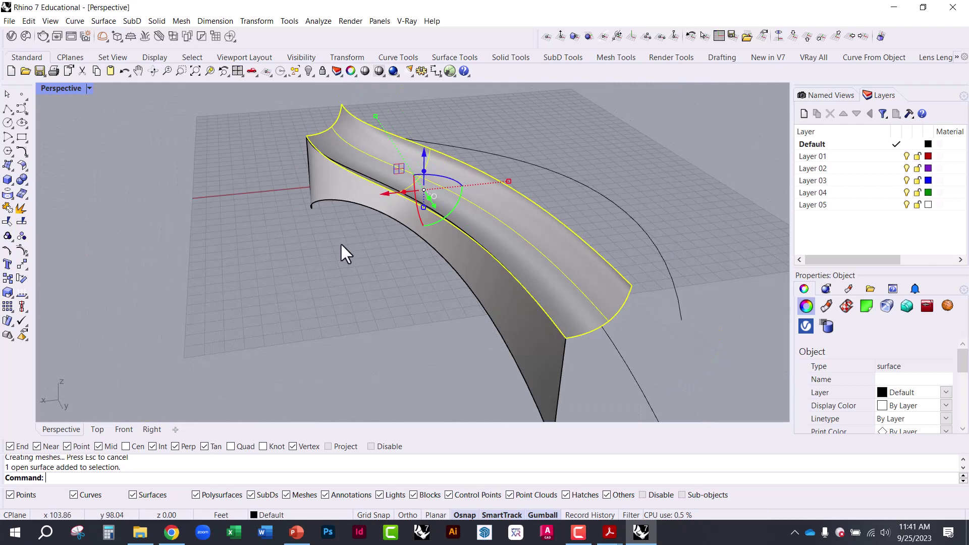
{"action": "right_click_drag", "start_coordinate": [343, 252], "coordinate": [596, 216]}
{"action": "key", "text": "ctrl+z"}
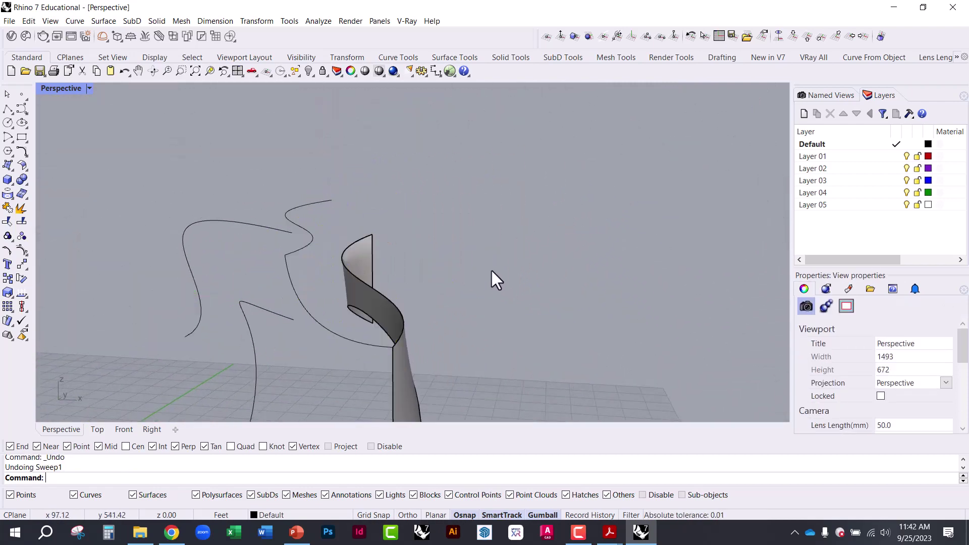
- Create a Sweep2 surface with the upper free curve and the lofted surface's upper edge curve as rails and the sagging connecting curve as shape
{"action": "right_click_drag", "start_coordinate": [497, 280], "coordinate": [474, 280]}
{"action": "type", "text": "Sw"}
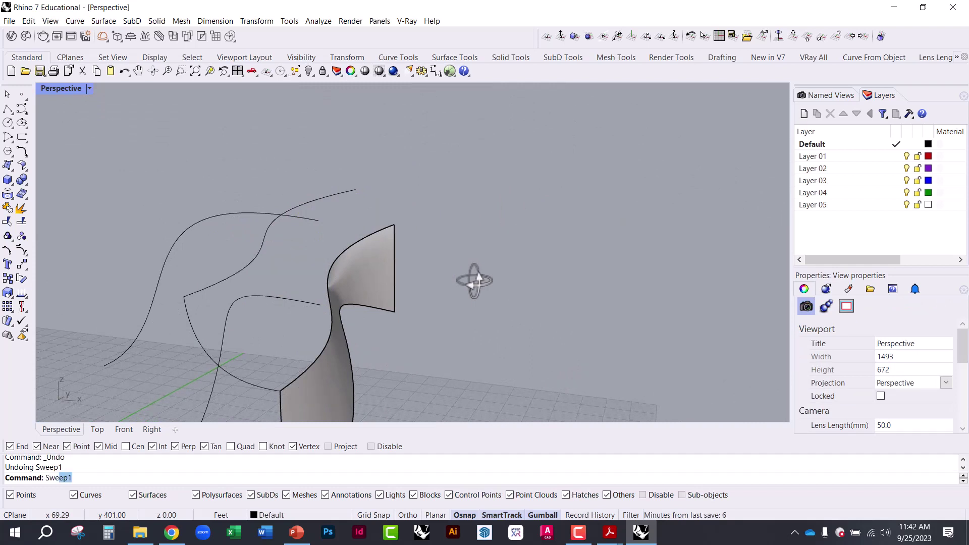
{"action": "type", "text": "eep2"}
{"action": "key", "text": "Return"}
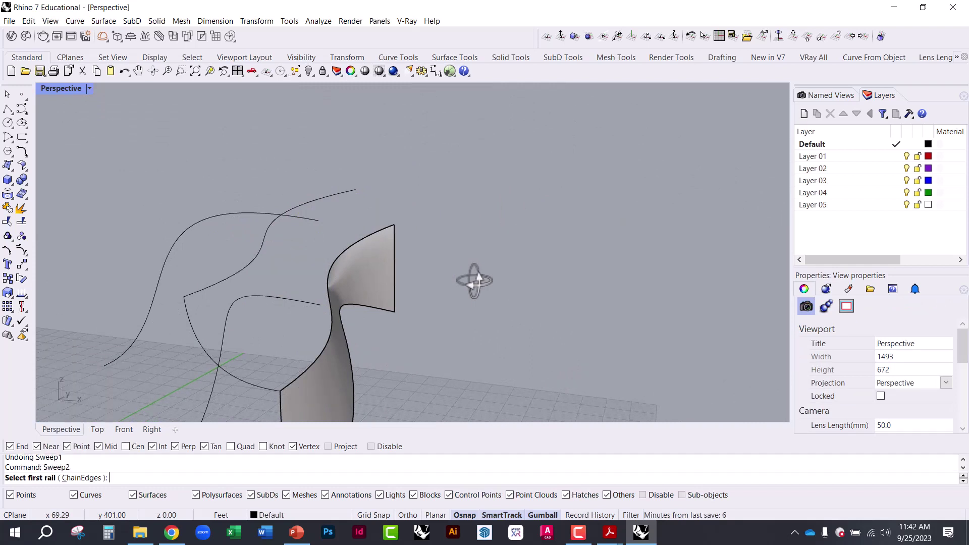
{"action": "left_click", "coordinate": [246, 264]}
{"action": "left_click", "coordinate": [320, 355]}
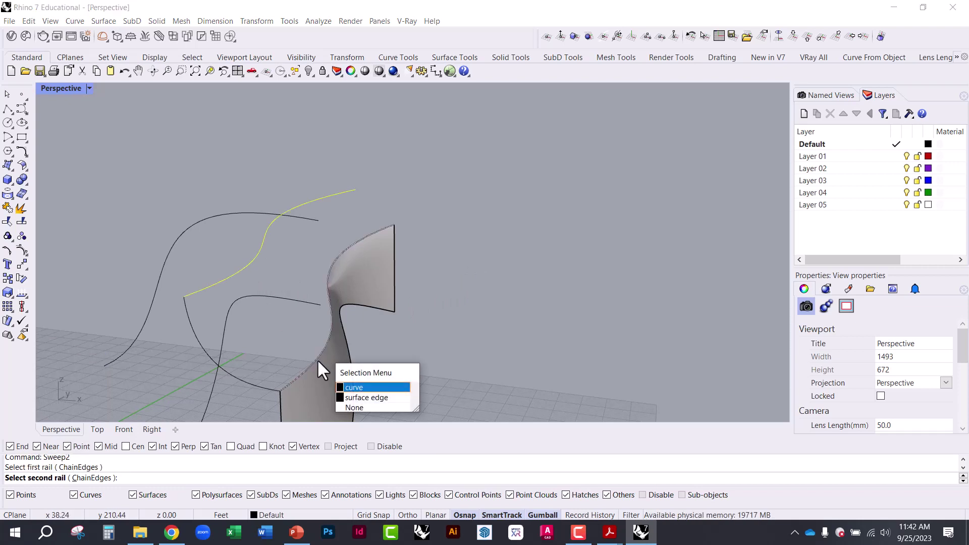
{"action": "left_click", "coordinate": [353, 387]}
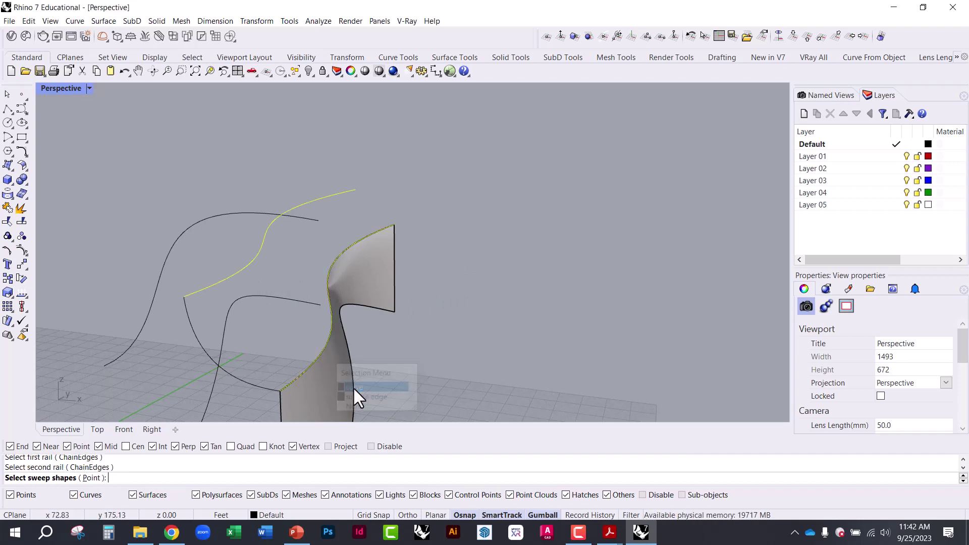
{"action": "left_click", "coordinate": [240, 381]}
{"action": "key", "text": "Return"}
{"action": "key", "text": "Return"}
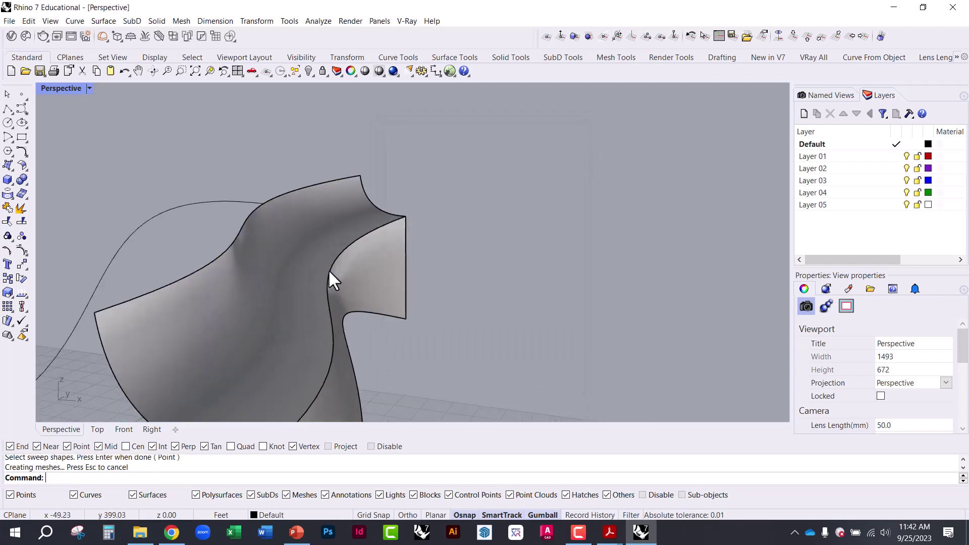
- Inspect the two-rail sweep along the lofted surface's upper edge from several sides, and undo the sweep
{"action": "right_click_drag", "start_coordinate": [329, 271], "coordinate": [293, 274]}
{"action": "right_click_drag", "start_coordinate": [284, 232], "coordinate": [178, 284]}
{"action": "scroll", "coordinate": [193, 283], "scroll_direction": "down", "scroll_amount": 5}
{"action": "scroll", "coordinate": [446, 233], "scroll_direction": "up", "scroll_amount": 4}
{"action": "right_click_drag", "start_coordinate": [446, 233], "coordinate": [572, 239]}
{"action": "scroll", "coordinate": [573, 239], "scroll_direction": "down", "scroll_amount": 6}
{"action": "right_click_drag", "start_coordinate": [326, 282], "coordinate": [419, 250]}
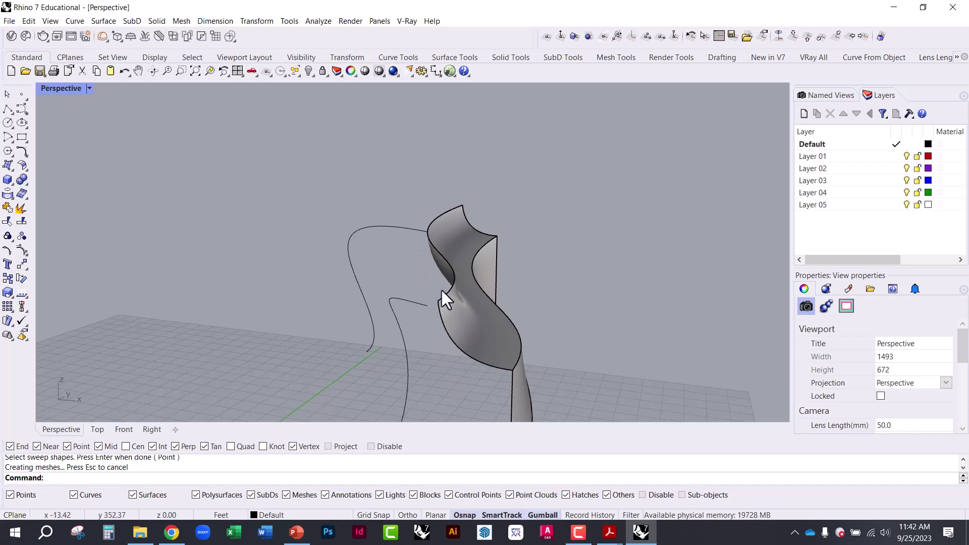
{"action": "key", "text": "ctrl+z"}
- Reshape the connecting curve by moving its middle control point upward so the curve arches above the lofted surface's corner
{"action": "left_click", "coordinate": [444, 328]}
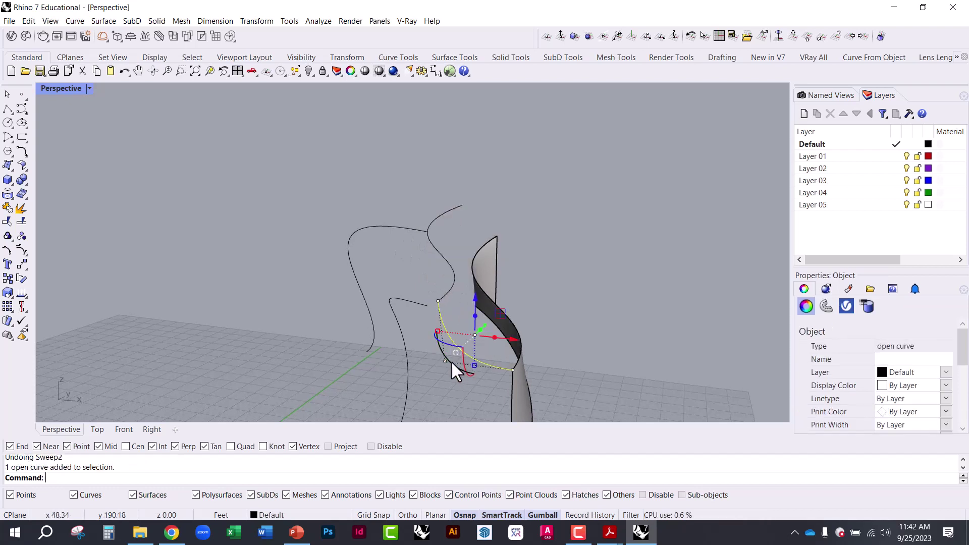
{"action": "left_click", "coordinate": [445, 362]}
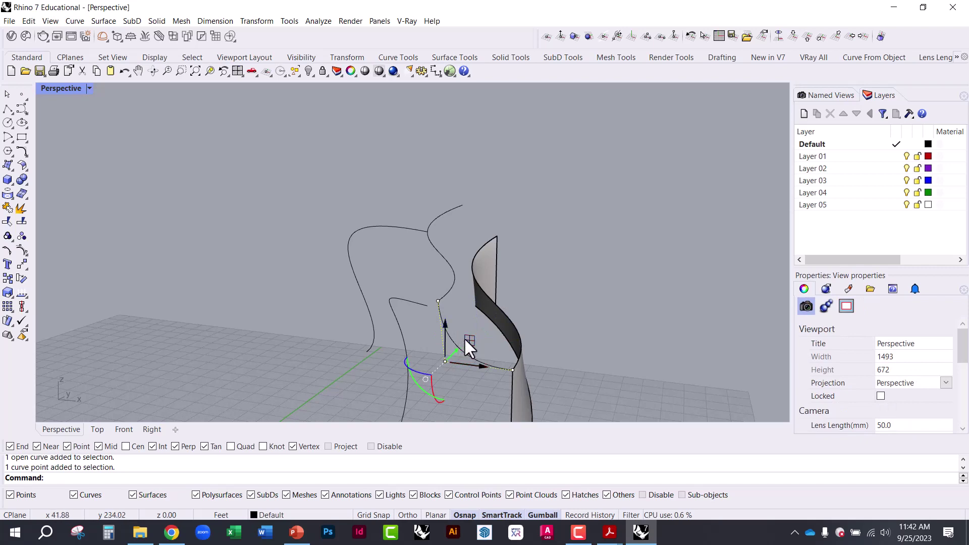
{"action": "left_click_drag", "start_coordinate": [465, 339], "coordinate": [530, 243]}
{"action": "right_click_drag", "start_coordinate": [514, 344], "coordinate": [367, 334]}
{"action": "key", "text": "Escape"}
- Sweep the arched connecting curve along two rails, the upper free curve and the lofted surface's upper edge curve, with Sweep2's current options
{"action": "type", "text": "Sweep"}
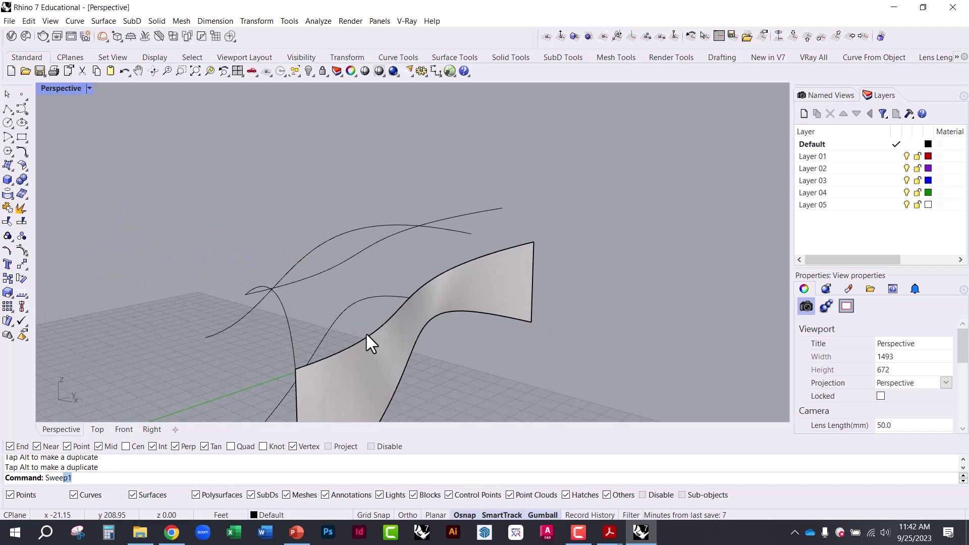
{"action": "type", "text": "2"}
{"action": "key", "text": "Return"}
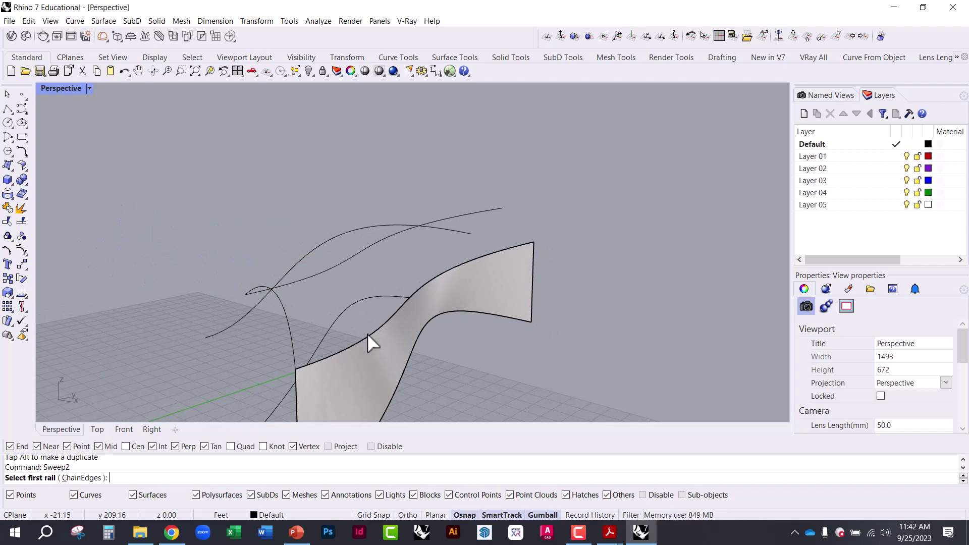
{"action": "left_click", "coordinate": [340, 263]}
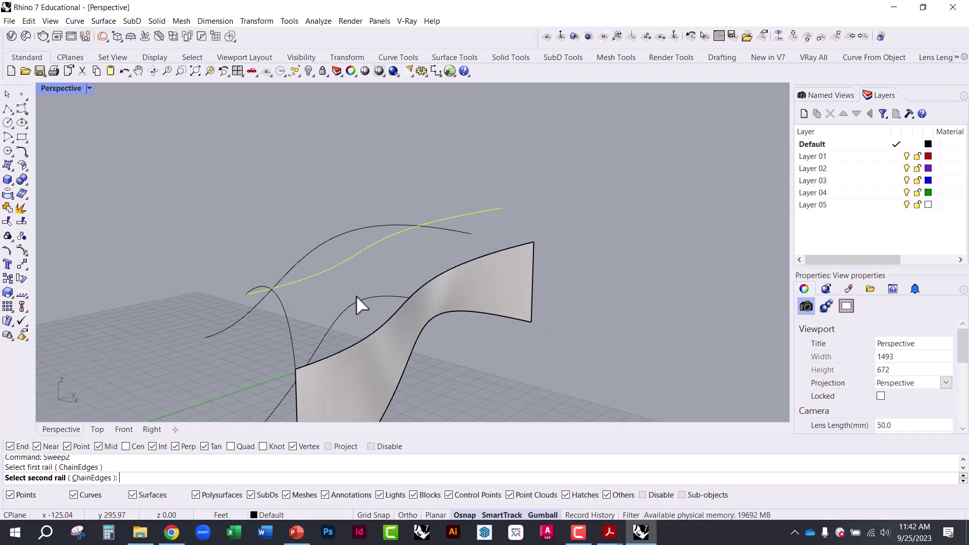
{"action": "left_click", "coordinate": [377, 337]}
{"action": "left_click", "coordinate": [407, 366]}
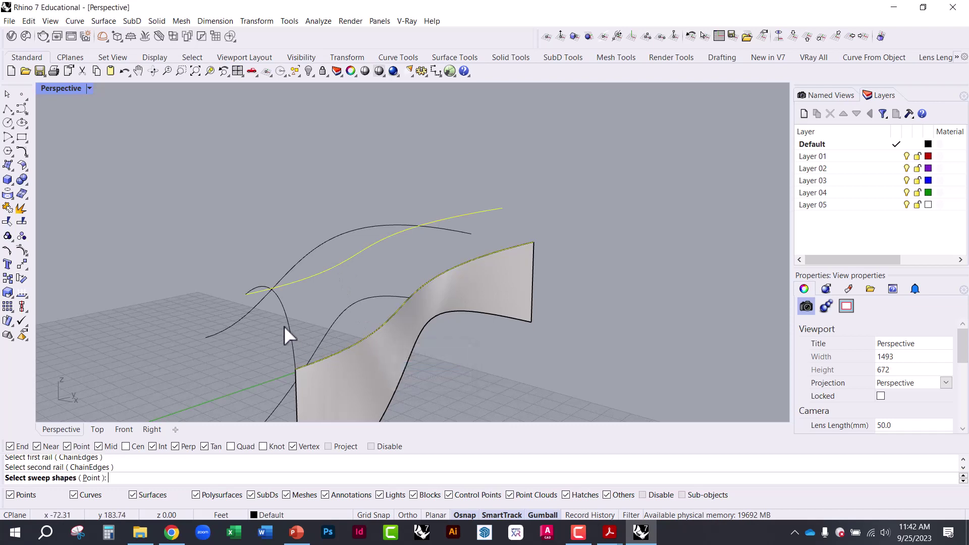
{"action": "left_click", "coordinate": [287, 326]}
{"action": "key", "text": "Return"}
{"action": "key", "text": "Return"}
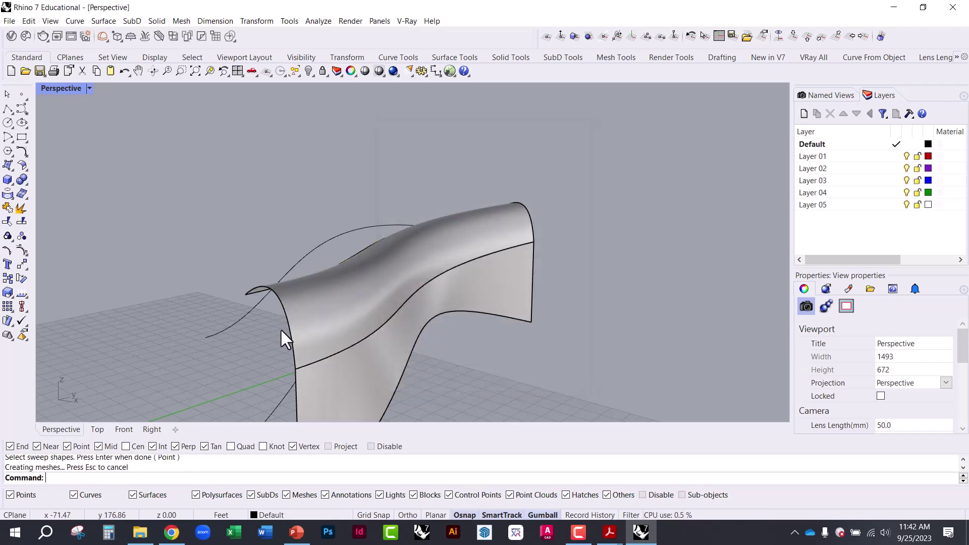
- Examine the arched two-rail sweep above the lofted surface and the two offset free curves from several sides
{"action": "right_click_drag", "start_coordinate": [283, 338], "coordinate": [95, 317]}
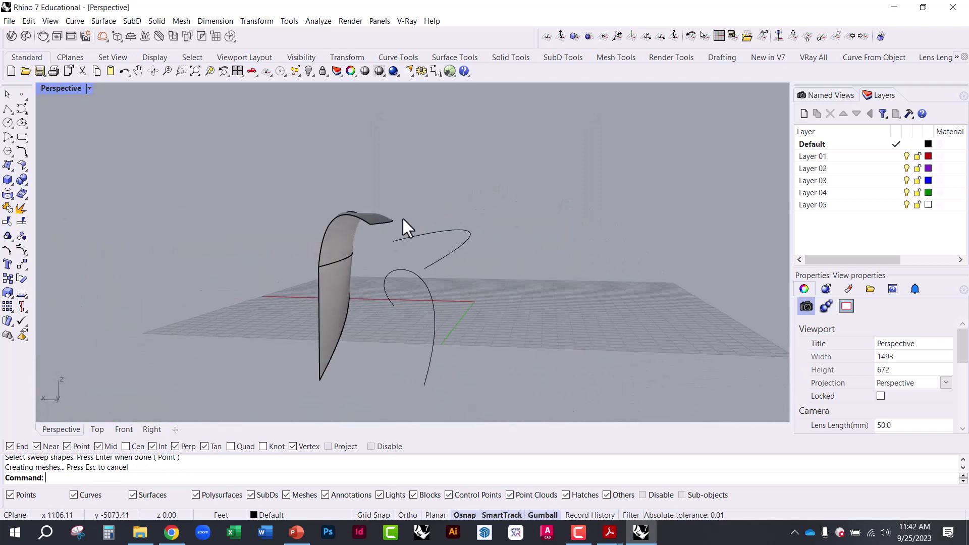
{"action": "right_click_drag", "start_coordinate": [512, 261], "coordinate": [692, 291]}
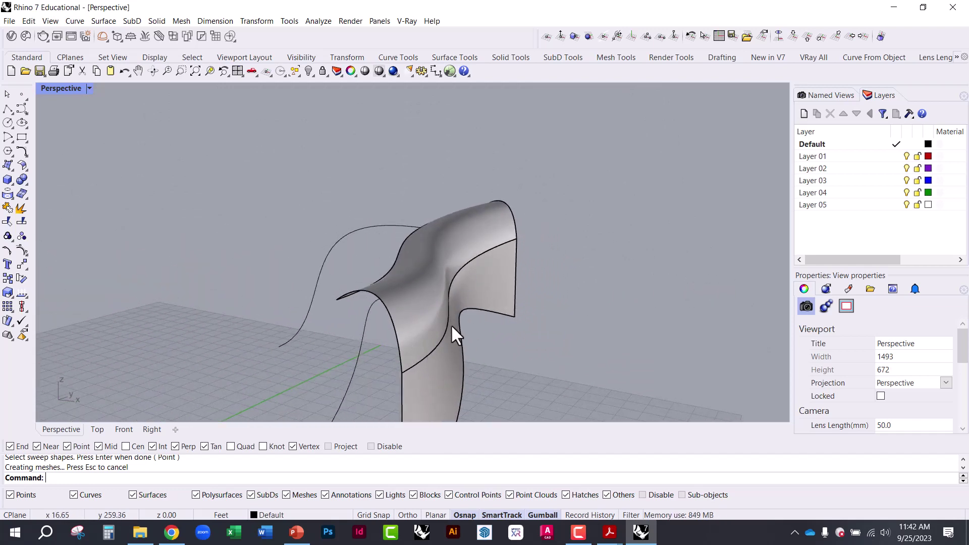
{"action": "right_click_drag", "start_coordinate": [451, 327], "coordinate": [470, 318]}
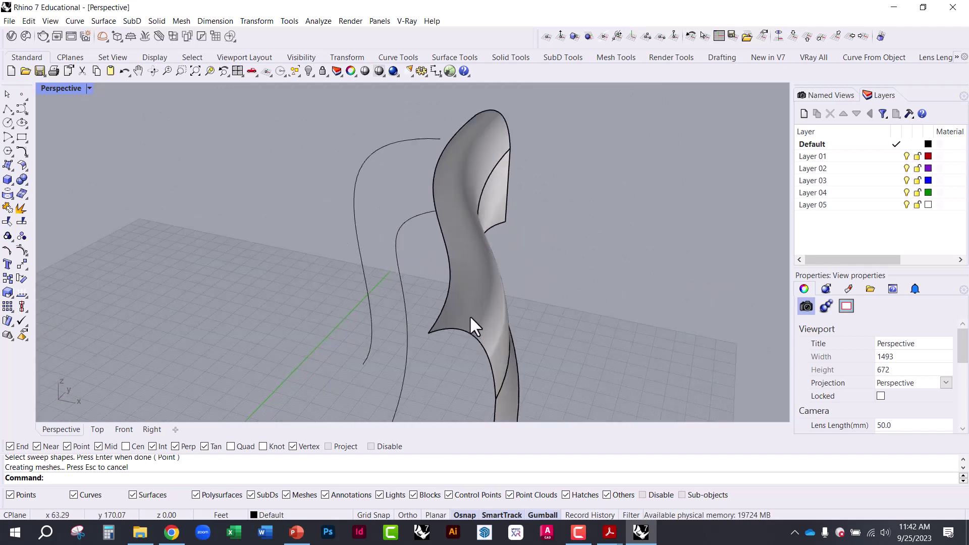
{"action": "scroll", "coordinate": [470, 318], "scroll_direction": "up", "scroll_amount": 2}
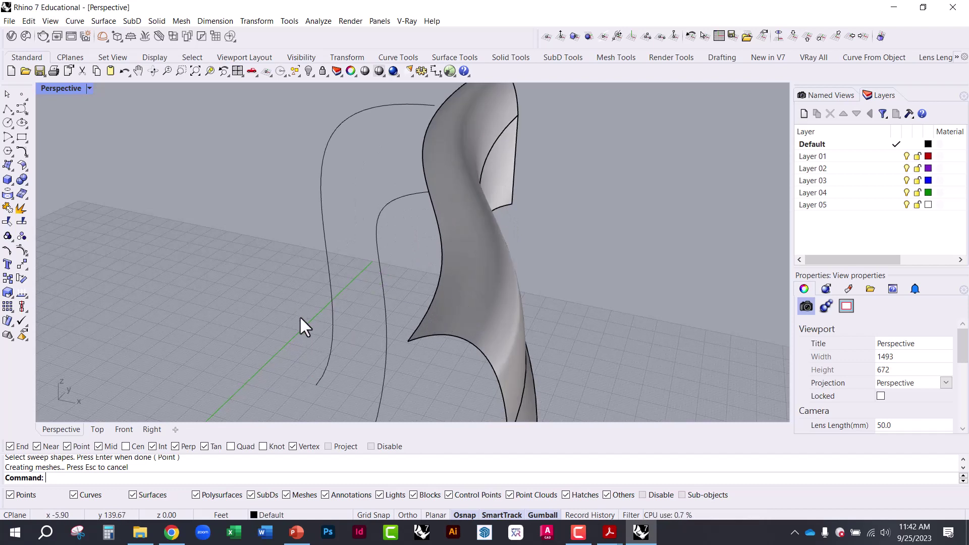
{"action": "right_click_drag", "start_coordinate": [424, 315], "coordinate": [364, 233]}
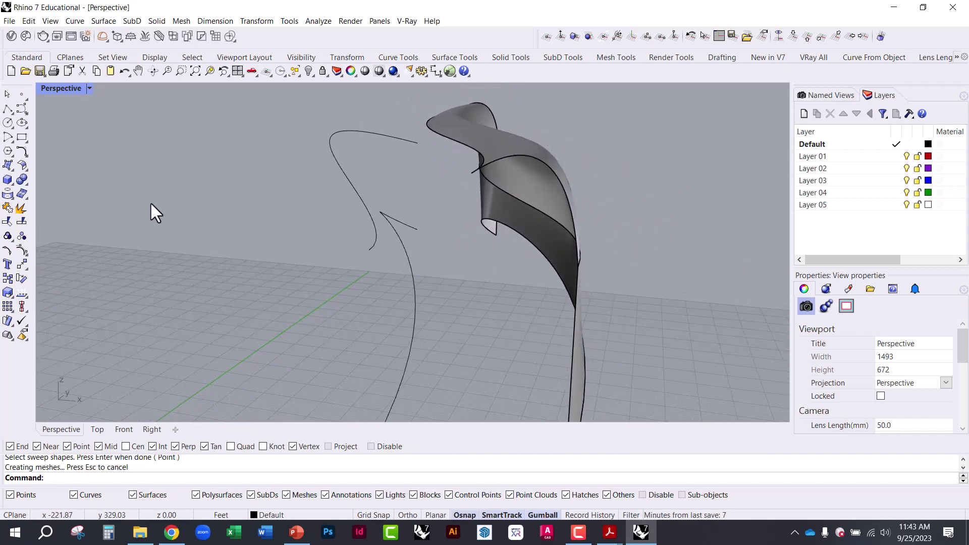
{"action": "right_click_drag", "start_coordinate": [455, 226], "coordinate": [468, 303]}
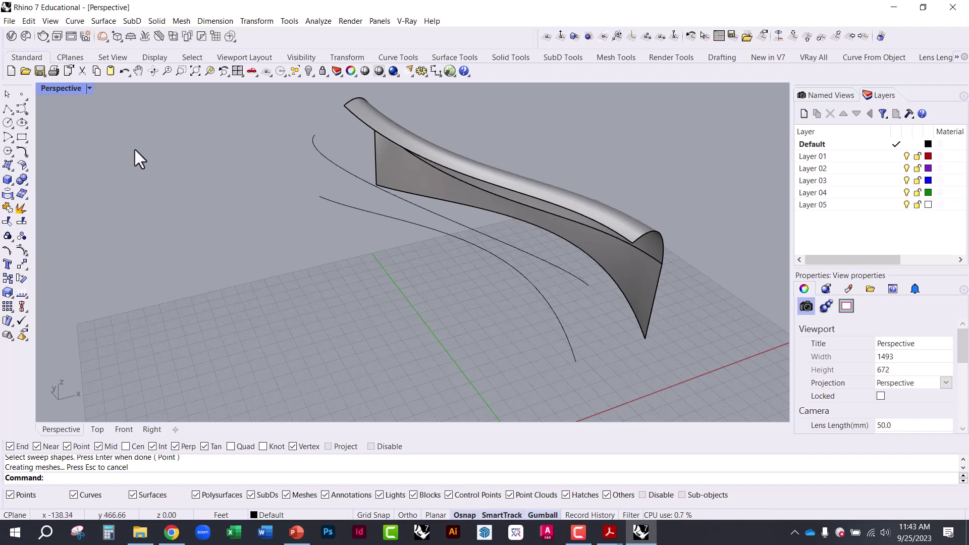
{"action": "scroll", "coordinate": [146, 147], "scroll_direction": "down", "scroll_amount": 3}
{"action": "scroll", "coordinate": [356, 183], "scroll_direction": "up", "scroll_amount": 5}
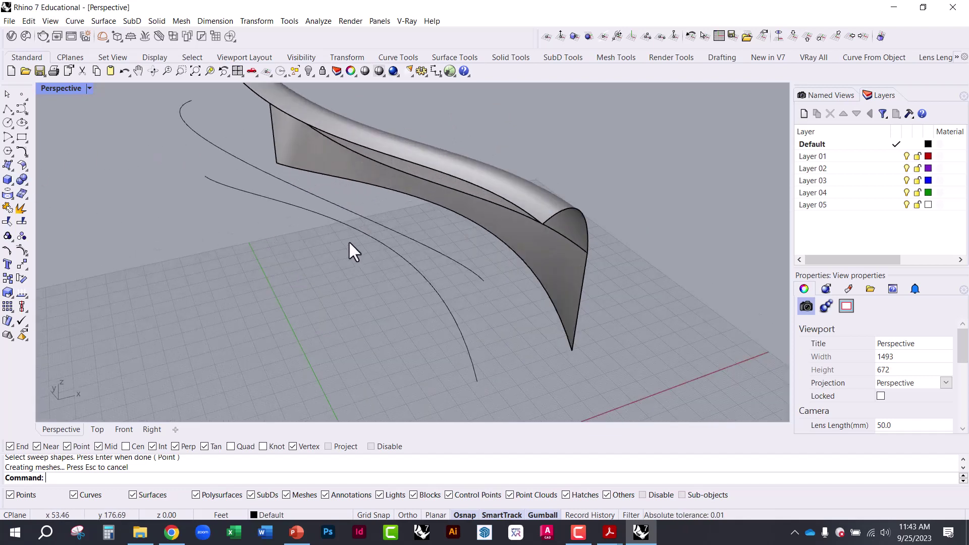
{"action": "right_click_drag", "start_coordinate": [353, 251], "coordinate": [296, 231]}
{"action": "type", "text": "line"}
{"action": "key", "text": "Return"}
{"action": "left_click", "coordinate": [283, 194]}
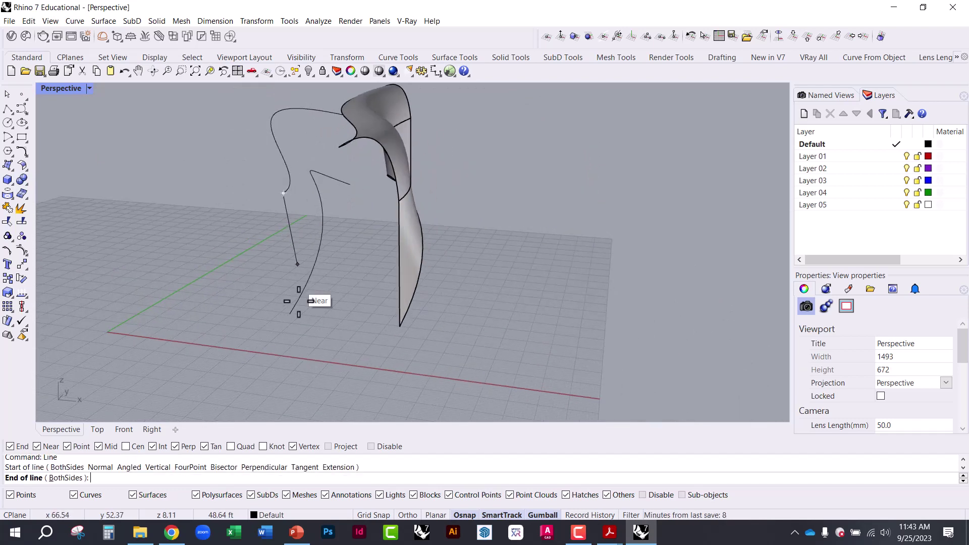
{"action": "left_click", "coordinate": [289, 319]}
{"action": "key", "text": "ctrl+z"}
- Join the matching endpoints of the two offset free curves with a straight line at each end, closing the outline
{"action": "right_click", "coordinate": [289, 317]}
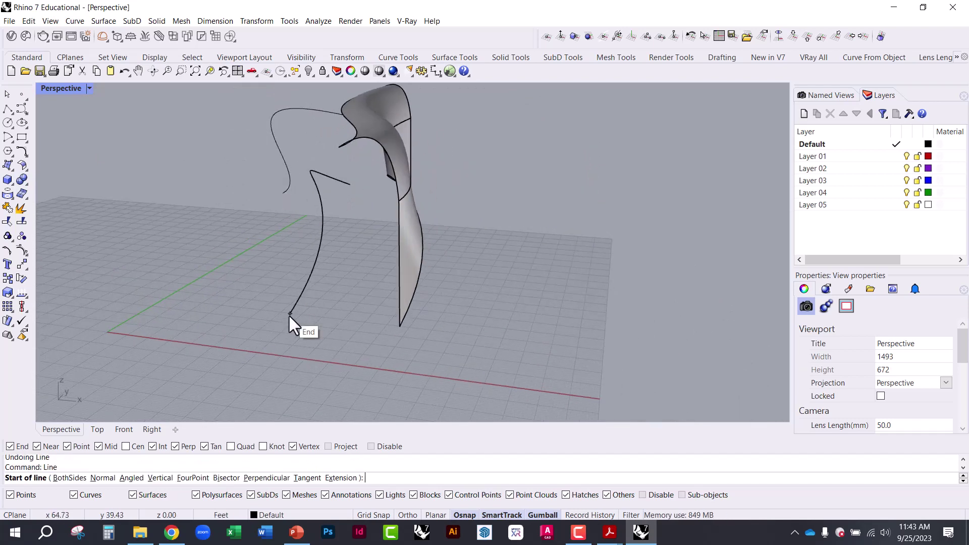
{"action": "left_click", "coordinate": [289, 316]}
{"action": "left_click", "coordinate": [297, 208]}
{"action": "right_click_drag", "start_coordinate": [251, 194], "coordinate": [426, 219]}
{"action": "right_click", "coordinate": [139, 341]}
{"action": "left_click", "coordinate": [106, 343]}
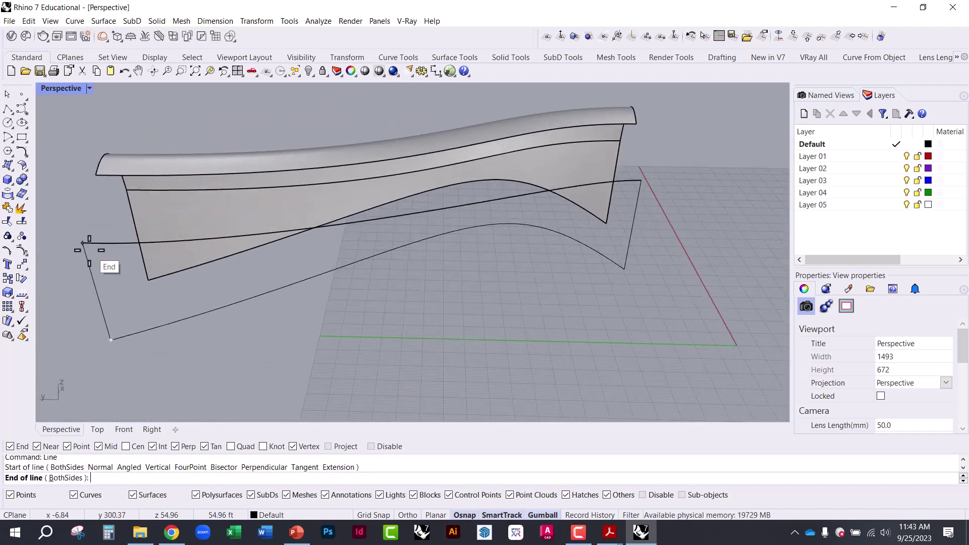
{"action": "left_click", "coordinate": [83, 243]}
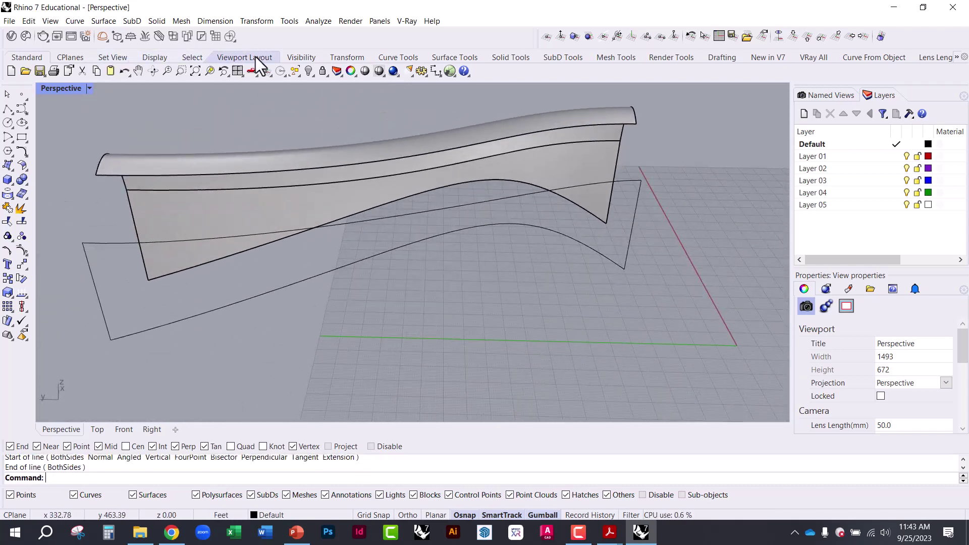
- Patch a surface through the two free curves and their end lines, with 10 U and V spans, stiffness 1 and automatic trim
{"action": "left_click", "coordinate": [451, 58]}
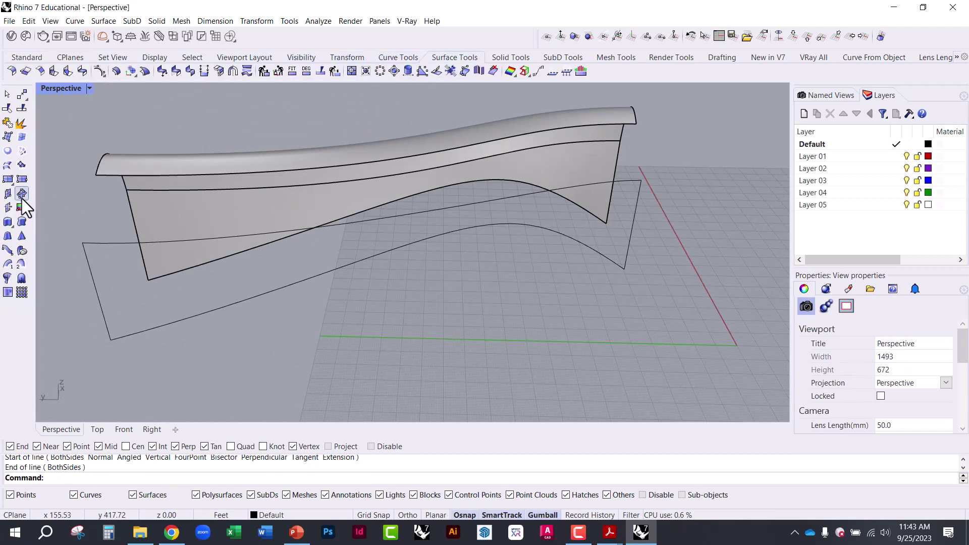
{"action": "left_click", "coordinate": [23, 152]}
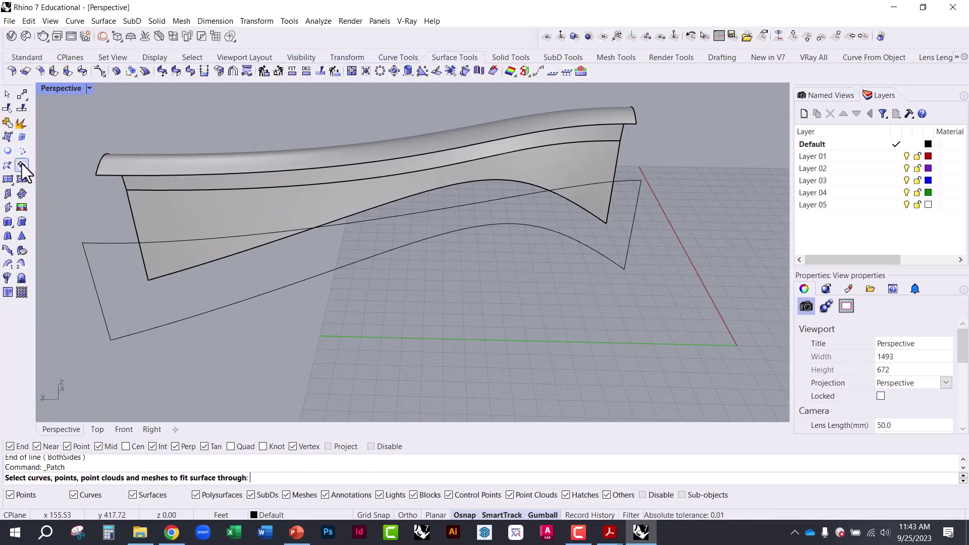
{"action": "right_click_drag", "start_coordinate": [363, 252], "coordinate": [349, 284]}
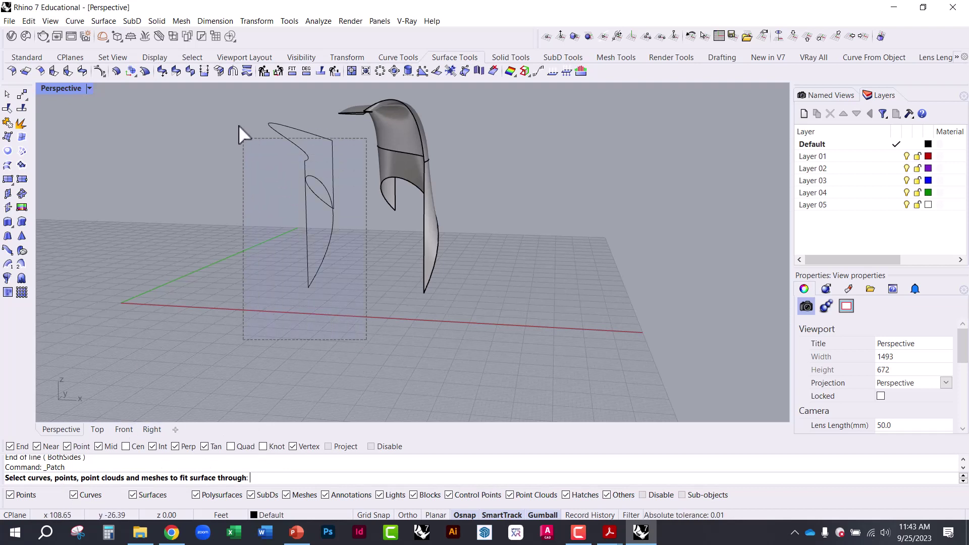
{"action": "left_click_drag", "start_coordinate": [238, 126], "coordinate": [227, 130]}
{"action": "key", "text": "Return"}
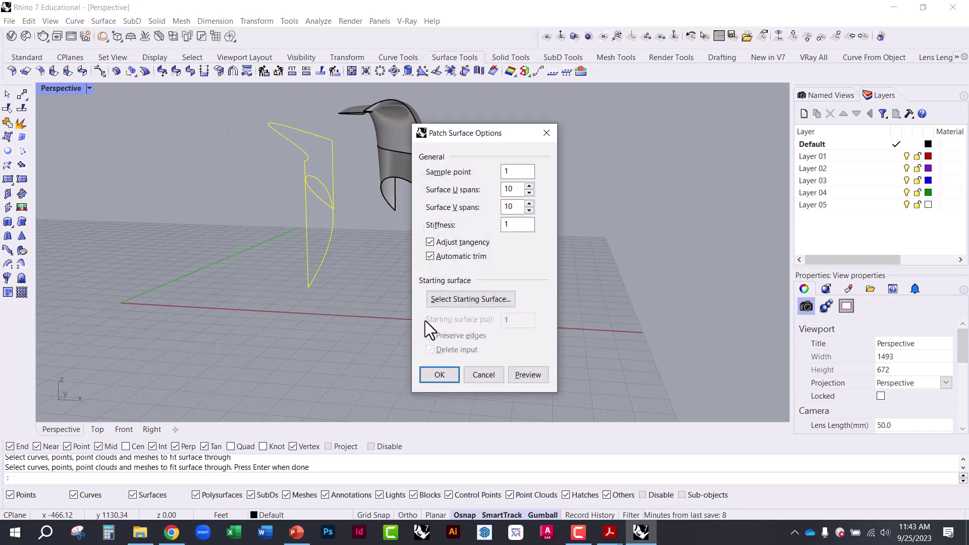
{"action": "left_click", "coordinate": [439, 375]}
- Examine the patch surface's shape from below and from its ends, comparing it with the neighbouring loft and sweep
{"action": "right_click_drag", "start_coordinate": [376, 340], "coordinate": [338, 182]}
{"action": "right_click_drag", "start_coordinate": [259, 185], "coordinate": [294, 169]}
{"action": "scroll", "coordinate": [294, 169], "scroll_direction": "up", "scroll_amount": 8}
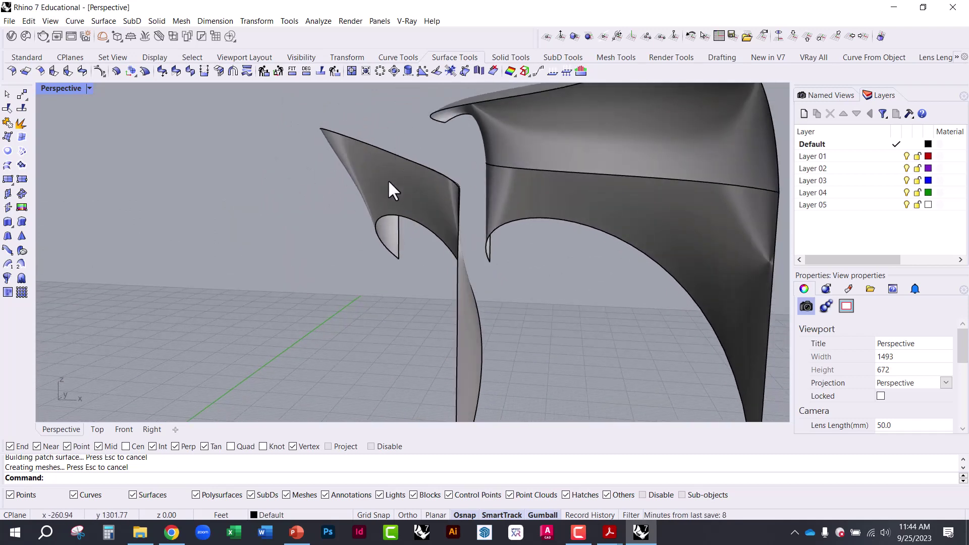
{"action": "scroll", "coordinate": [386, 202], "scroll_direction": "down", "scroll_amount": 10}
{"action": "scroll", "coordinate": [369, 223], "scroll_direction": "up", "scroll_amount": 10}
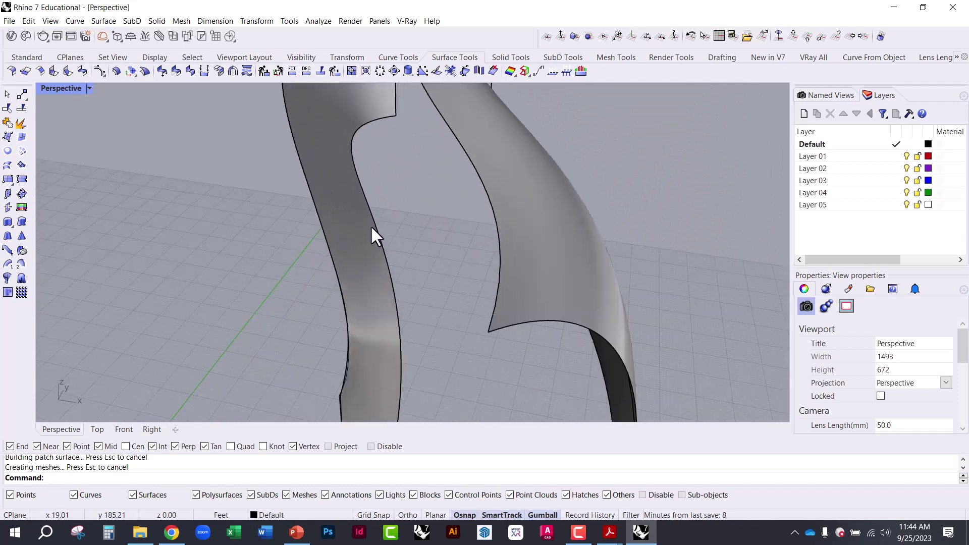
{"action": "left_click", "coordinate": [370, 225]}
{"action": "left_click", "coordinate": [422, 239]}
{"action": "right_click_drag", "start_coordinate": [422, 239], "coordinate": [360, 231]}
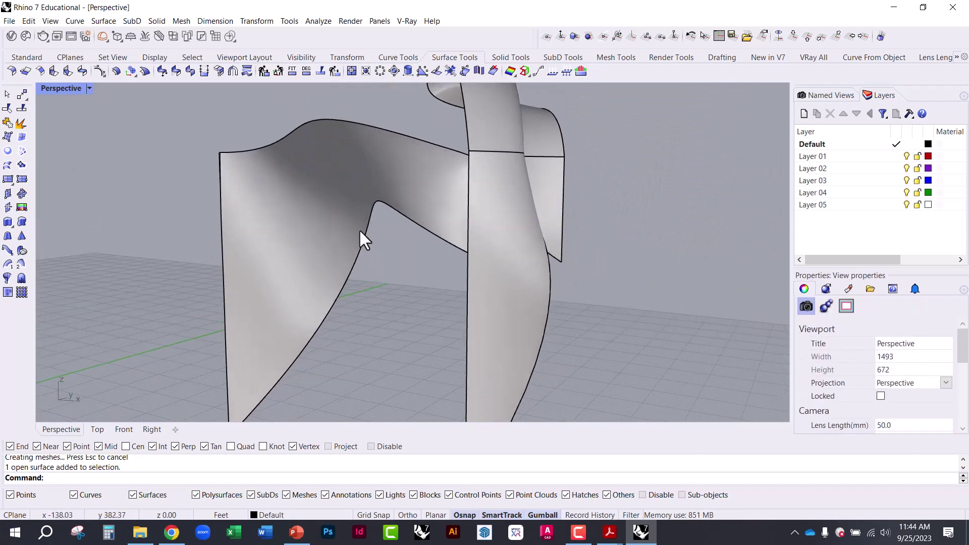
- Select the patch surface and examine how its isocurves run along its length and into its curved ends
{"action": "left_click", "coordinate": [359, 231]}
{"action": "right_click_drag", "start_coordinate": [275, 232], "coordinate": [414, 205]}
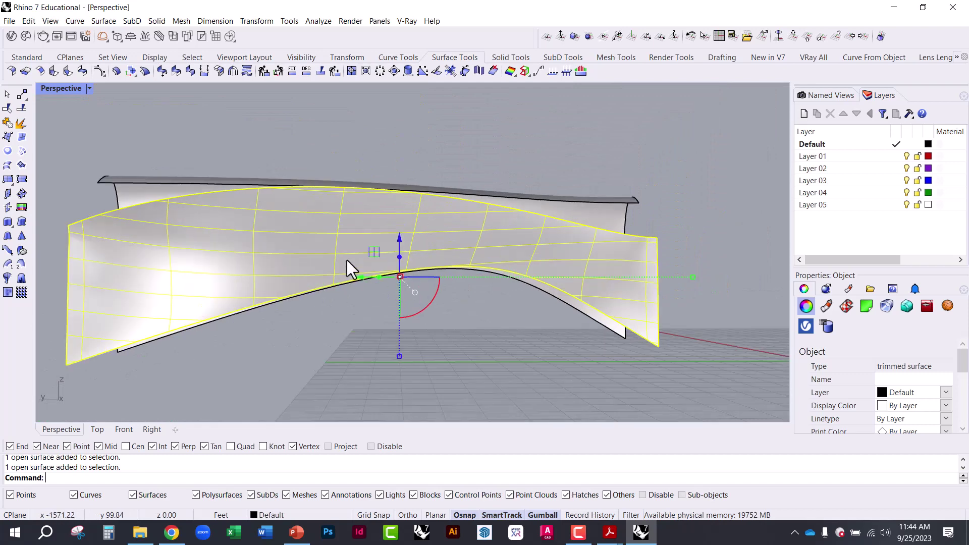
{"action": "right_click_drag", "start_coordinate": [346, 259], "coordinate": [298, 251]}
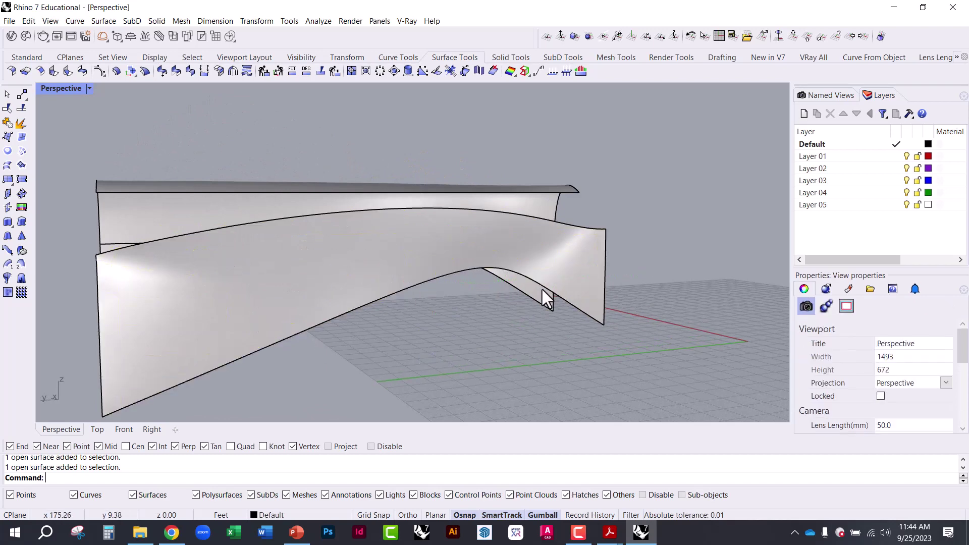
{"action": "scroll", "coordinate": [550, 252], "scroll_direction": "up", "scroll_amount": 4}
{"action": "scroll", "coordinate": [598, 240], "scroll_direction": "up", "scroll_amount": 2}
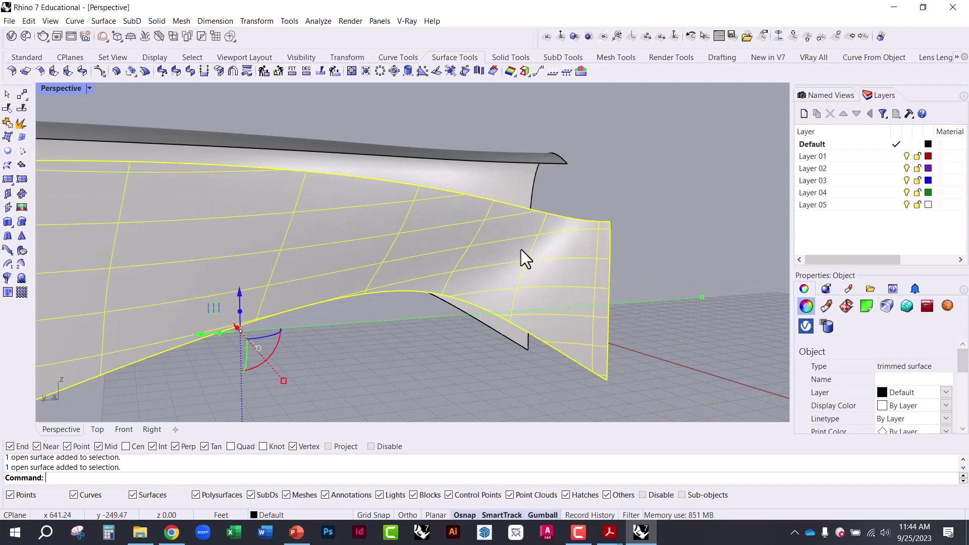
{"action": "scroll", "coordinate": [597, 258], "scroll_direction": "down", "scroll_amount": 5}
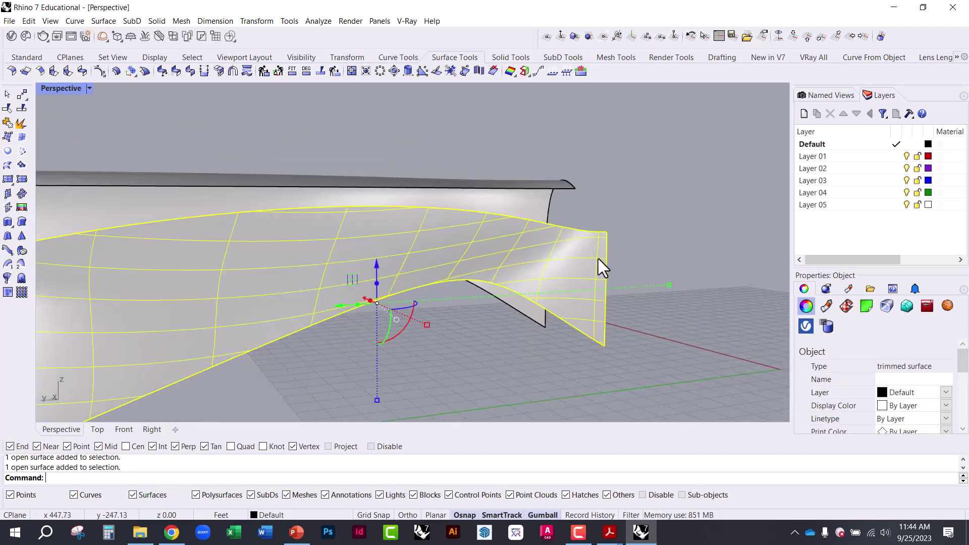
{"action": "scroll", "coordinate": [334, 278], "scroll_direction": "up", "scroll_amount": 3}
{"action": "scroll", "coordinate": [322, 275], "scroll_direction": "down", "scroll_amount": 3}
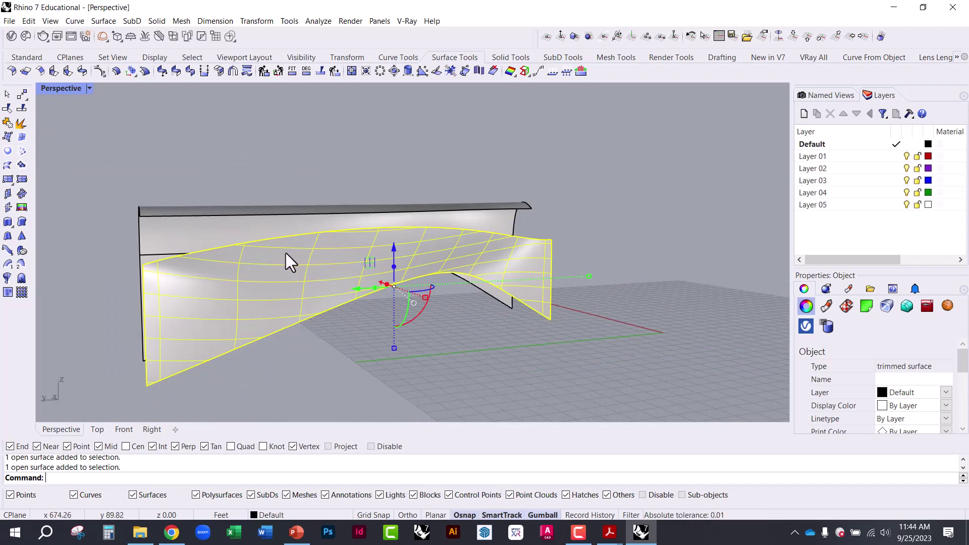
{"action": "right_click_drag", "start_coordinate": [285, 253], "coordinate": [230, 287]}
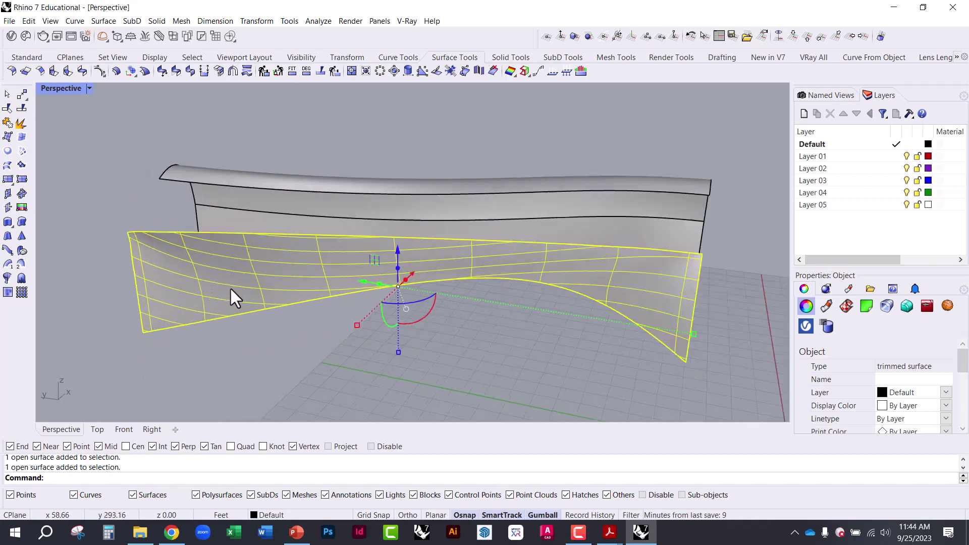
- Turn on the patch surface's control points and raise a group of them at the far end of its upper edge
{"action": "scroll", "coordinate": [231, 290], "scroll_direction": "up", "scroll_amount": 3}
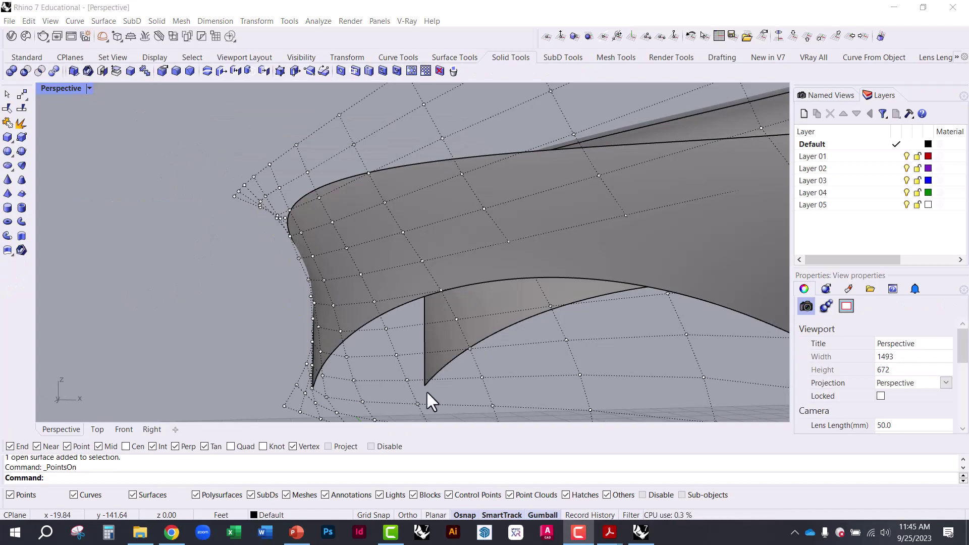
{"action": "right_click_drag", "start_coordinate": [203, 243], "coordinate": [293, 223]}
{"action": "left_click_drag", "start_coordinate": [225, 103], "coordinate": [429, 236]}
{"action": "left_click_drag", "start_coordinate": [317, 149], "coordinate": [319, 110]}
{"action": "right_click_drag", "start_coordinate": [343, 151], "coordinate": [219, 245]}
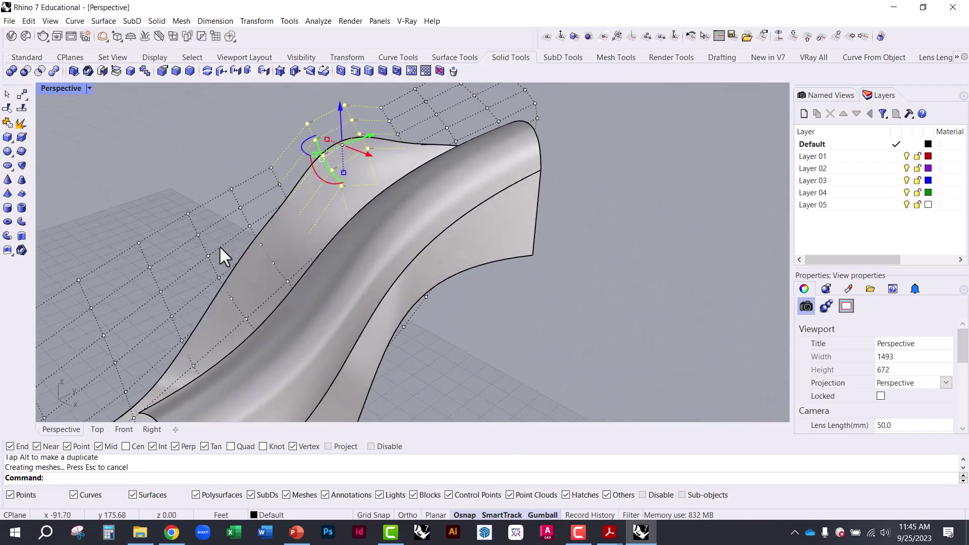
- Raise a second group of control points midway along the patch surface's upper edge and turn the control points off
{"action": "left_click_drag", "start_coordinate": [162, 181], "coordinate": [283, 283]}
{"action": "left_click_drag", "start_coordinate": [240, 251], "coordinate": [233, 156]}
{"action": "right_click_drag", "start_coordinate": [234, 156], "coordinate": [298, 187]}
{"action": "key", "text": "Escape"}
{"action": "key", "text": "Escape"}
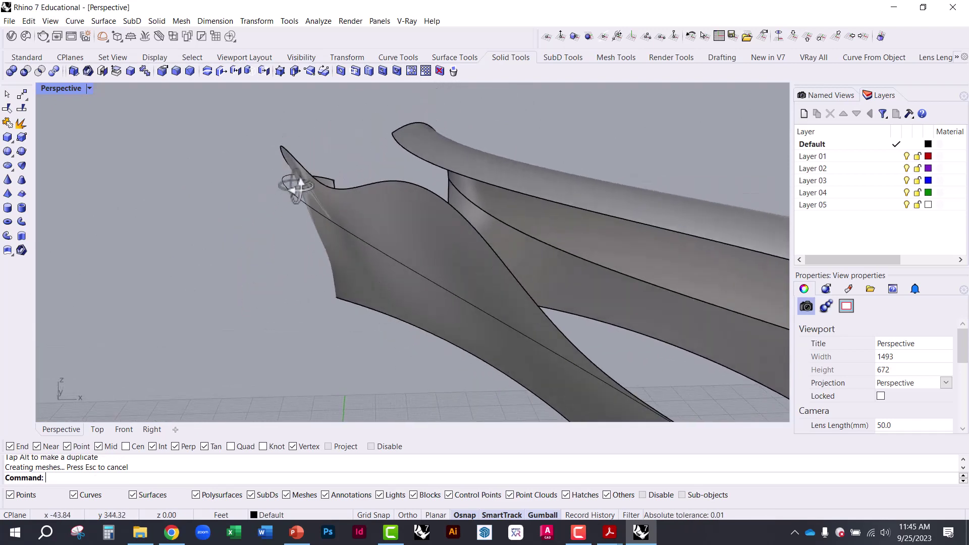
- Compare the reshaped patch surface's upper edge with the original free curve by selecting the curve and viewing it from several sides
{"action": "left_click", "coordinate": [291, 190]}
{"action": "right_click_drag", "start_coordinate": [241, 325], "coordinate": [257, 225]}
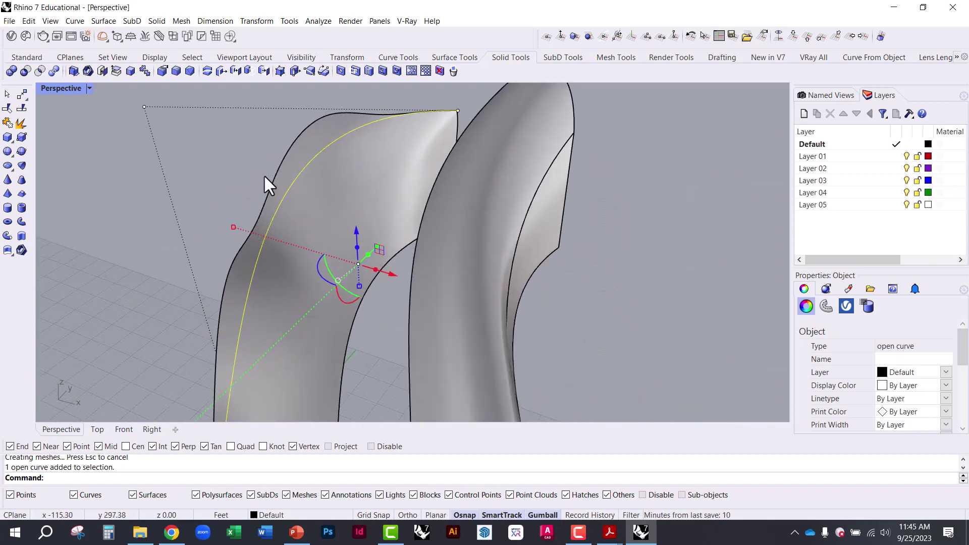
{"action": "left_click", "coordinate": [232, 175]}
{"action": "scroll", "coordinate": [365, 142], "scroll_direction": "down", "scroll_amount": 6}
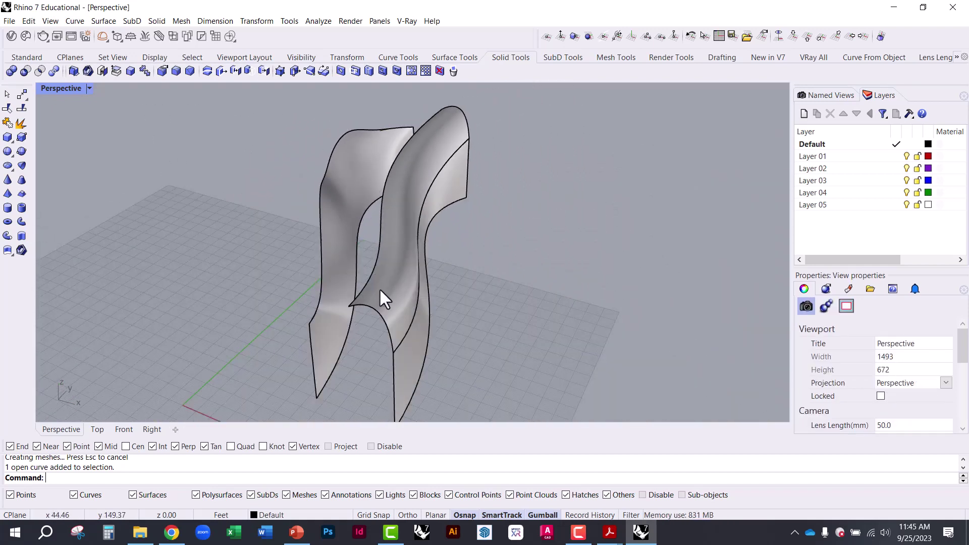
{"action": "right_click_drag", "start_coordinate": [380, 292], "coordinate": [422, 212]}
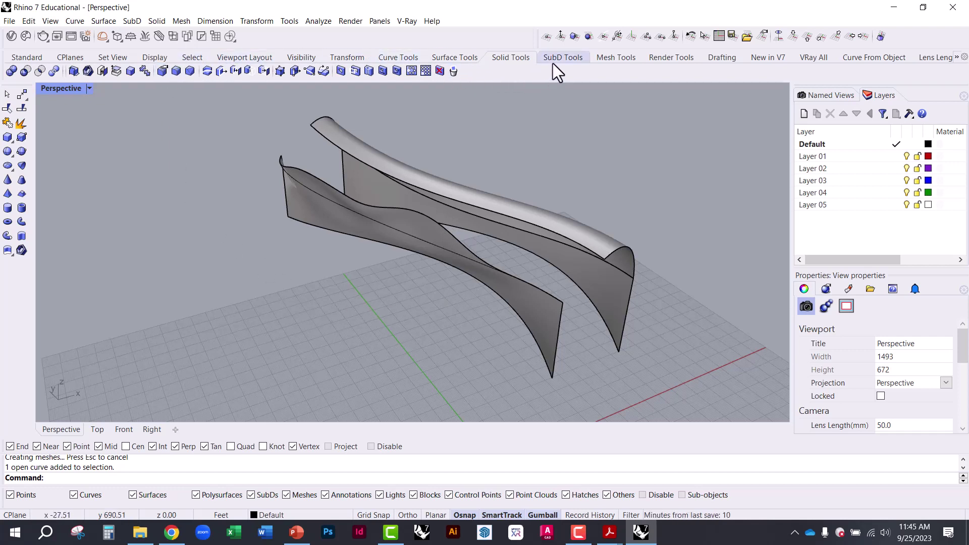
{"action": "mouse_move", "coordinate": [403, 192]}
{"action": "right_mouse_down"}
{"action": "mouse_move", "coordinate": [320, 146]}
{"action": "mouse_move", "coordinate": [385, 190]}
{"action": "right_mouse_up"}
{"action": "scroll", "coordinate": [408, 226], "scroll_direction": "up", "scroll_amount": 3}
{"action": "left_click", "coordinate": [377, 227]}
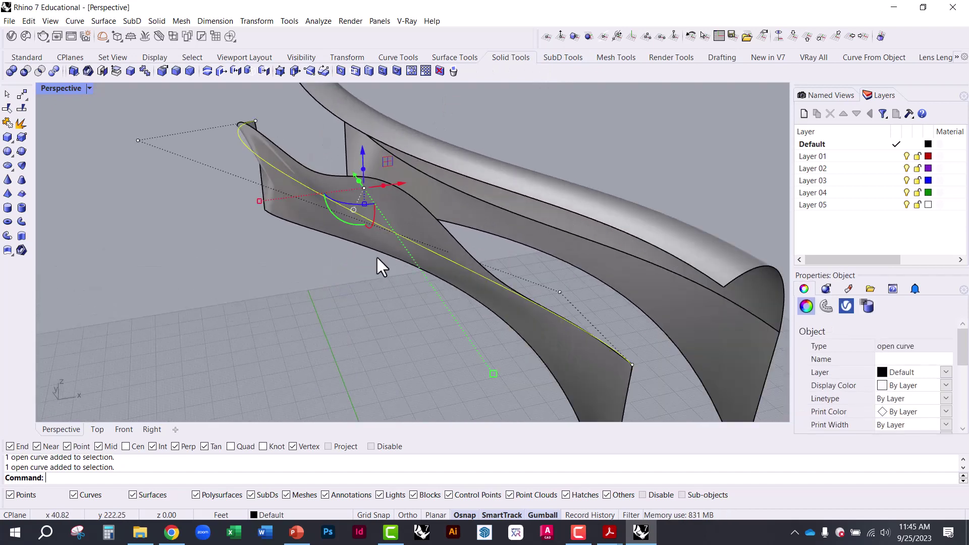
{"action": "left_click", "coordinate": [377, 252]}
{"action": "left_click", "coordinate": [351, 277]}
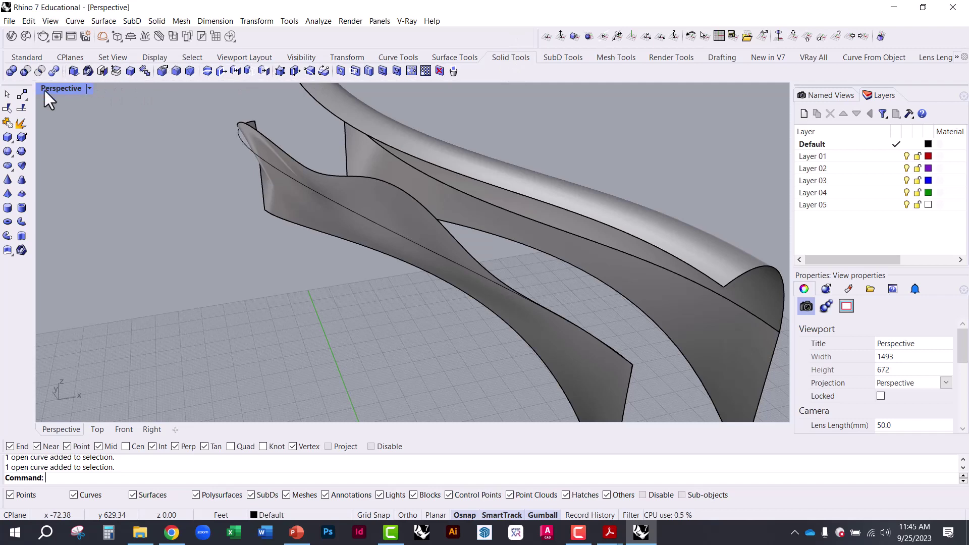
- Create a solid box about 76 ft high on the construction plane beside the reshaped patch surface
{"action": "right_click_drag", "start_coordinate": [130, 234], "coordinate": [142, 225]}
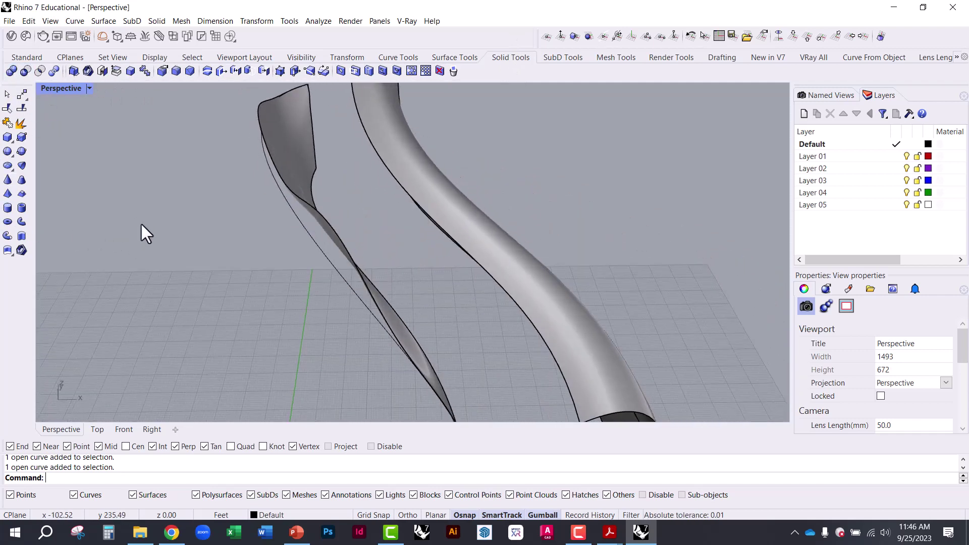
{"action": "scroll", "coordinate": [245, 161], "scroll_direction": "down", "scroll_amount": 8}
{"action": "scroll", "coordinate": [245, 161], "scroll_direction": "up", "scroll_amount": 5}
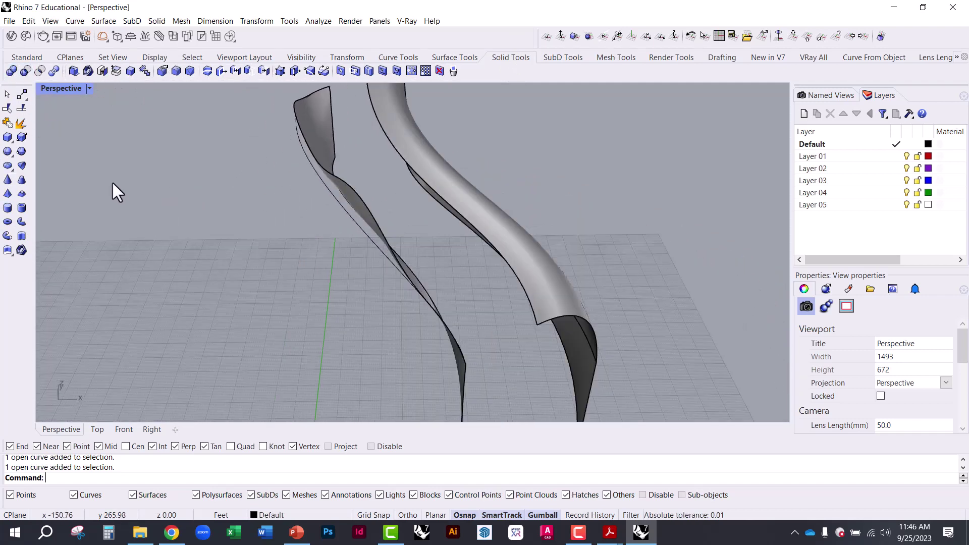
{"action": "left_click", "coordinate": [7, 137]}
{"action": "left_click", "coordinate": [161, 236]}
{"action": "left_click", "coordinate": [282, 360]}
{"action": "left_click", "coordinate": [233, 245]}
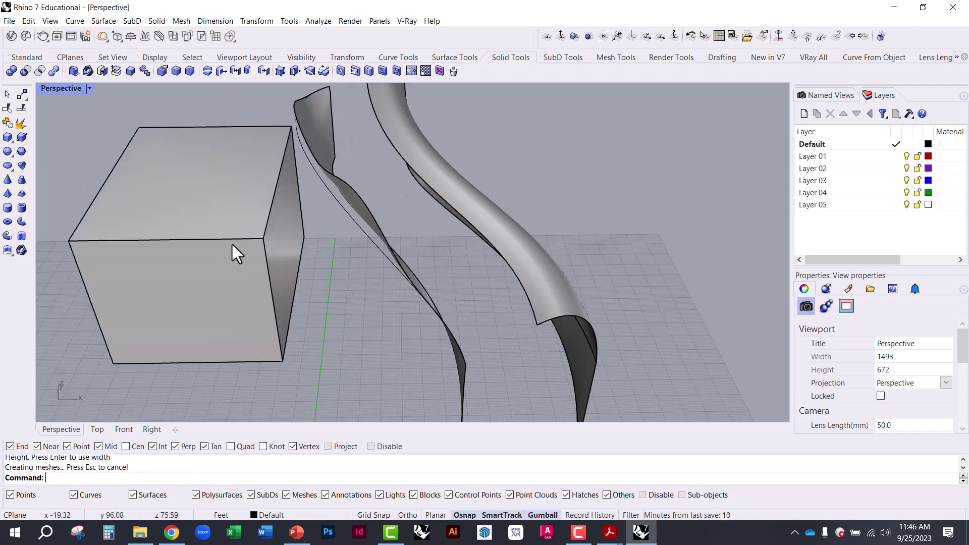
- Duplicate the solid box and move the copy forward, sideways and down so it overlaps the lower corner of the original box
{"action": "scroll", "coordinate": [403, 262], "scroll_direction": "down", "scroll_amount": 7}
{"action": "scroll", "coordinate": [333, 265], "scroll_direction": "up", "scroll_amount": 4}
{"action": "left_click", "coordinate": [306, 276]}
{"action": "key", "text": "alt"}
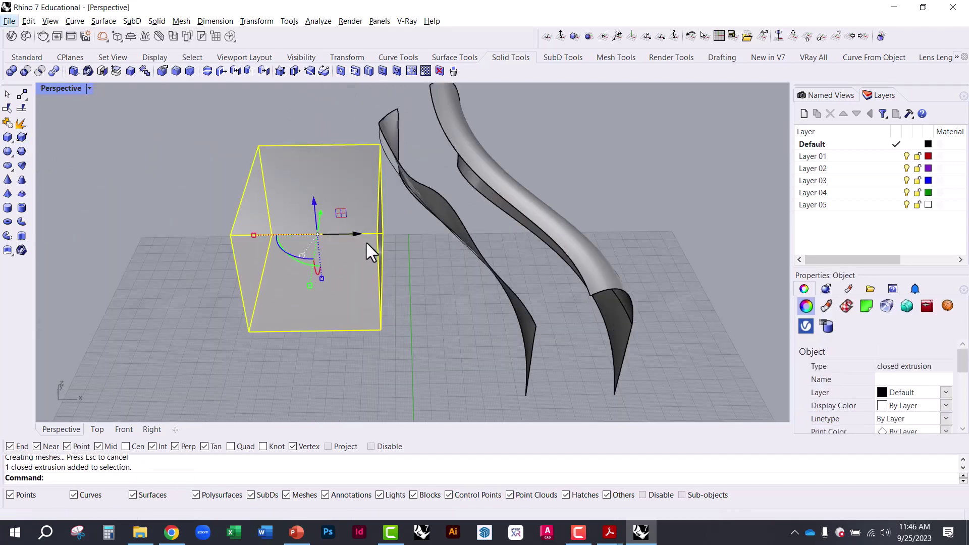
{"action": "right_click_drag", "start_coordinate": [367, 243], "coordinate": [338, 247]}
{"action": "left_click_drag", "start_coordinate": [338, 224], "coordinate": [245, 299]}
{"action": "right_click_drag", "start_coordinate": [246, 299], "coordinate": [222, 233]}
{"action": "left_click_drag", "start_coordinate": [196, 229], "coordinate": [206, 280]}
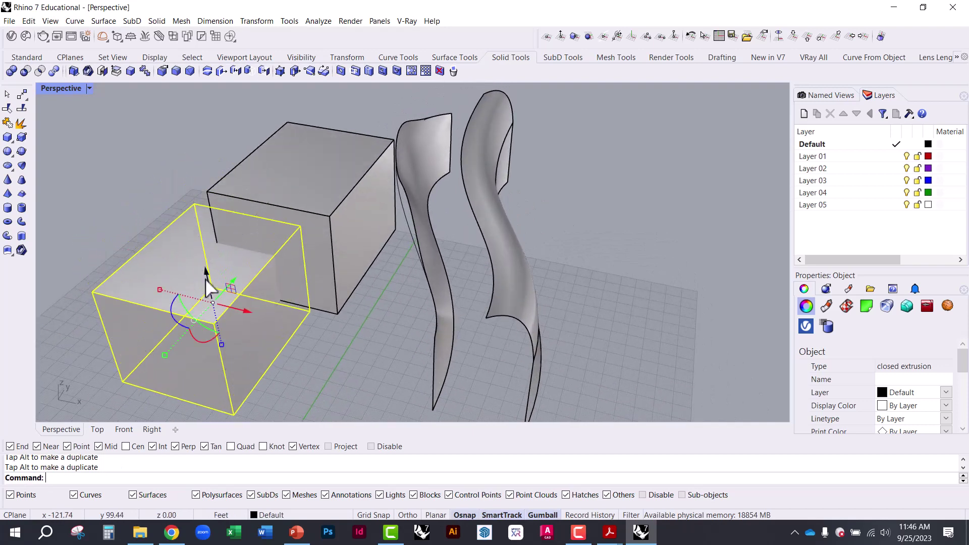
{"action": "left_click", "coordinate": [159, 174]}
{"action": "right_click_drag", "start_coordinate": [263, 272], "coordinate": [280, 238]}
{"action": "scroll", "coordinate": [282, 297], "scroll_direction": "up", "scroll_amount": 5}
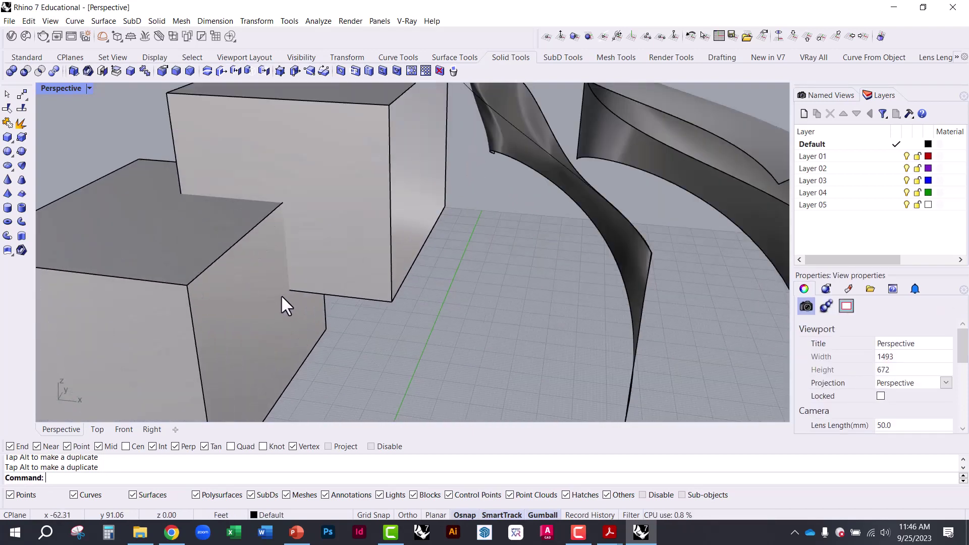
{"action": "scroll", "coordinate": [374, 298], "scroll_direction": "down", "scroll_amount": 5}
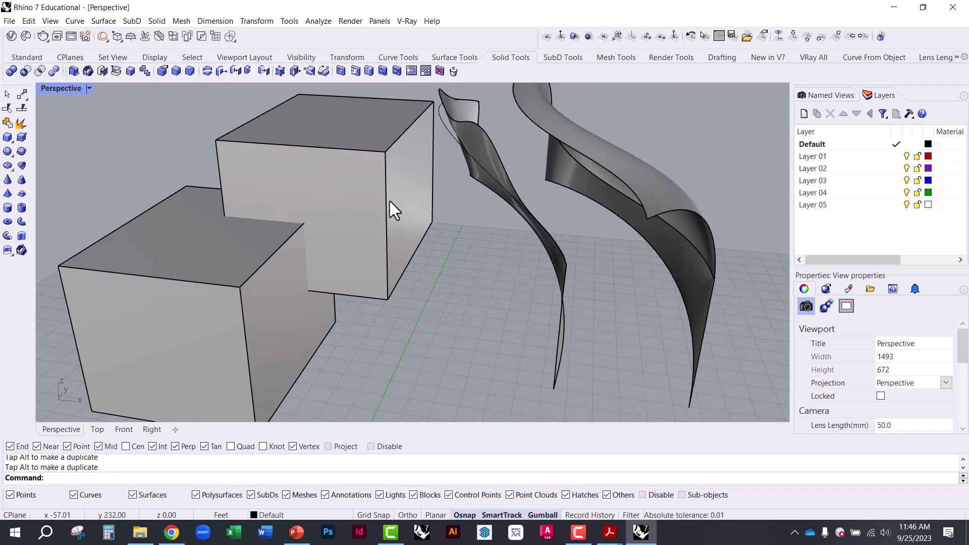
- Subtract the duplicate box from the original box with Boolean Difference, deleting the cutting box
{"action": "left_click", "coordinate": [23, 70]}
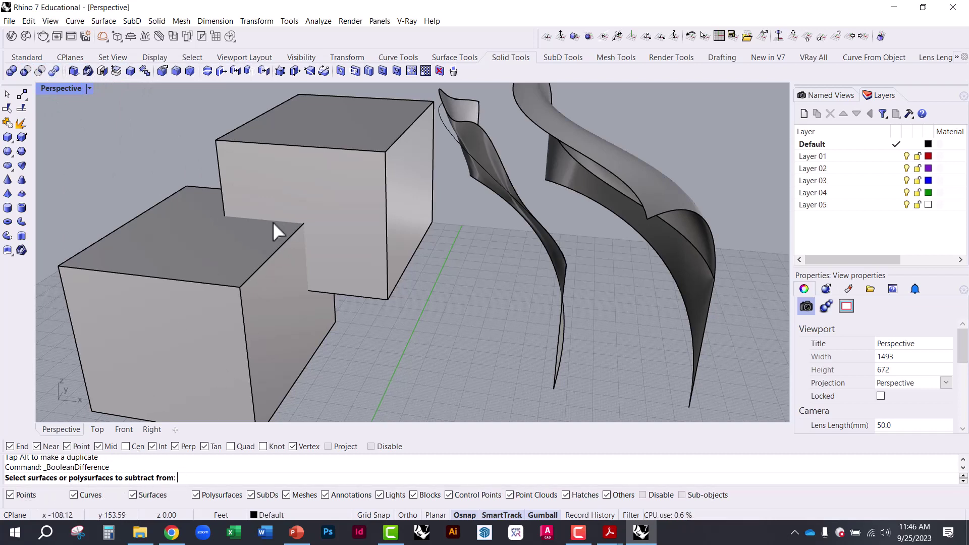
{"action": "left_click", "coordinate": [286, 166]}
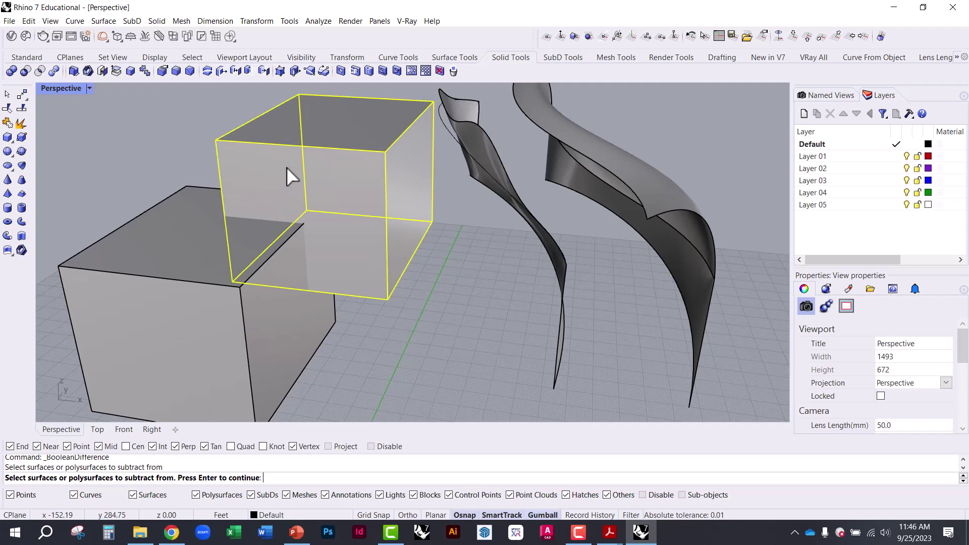
{"action": "key", "text": "Return"}
{"action": "left_click", "coordinate": [132, 256]}
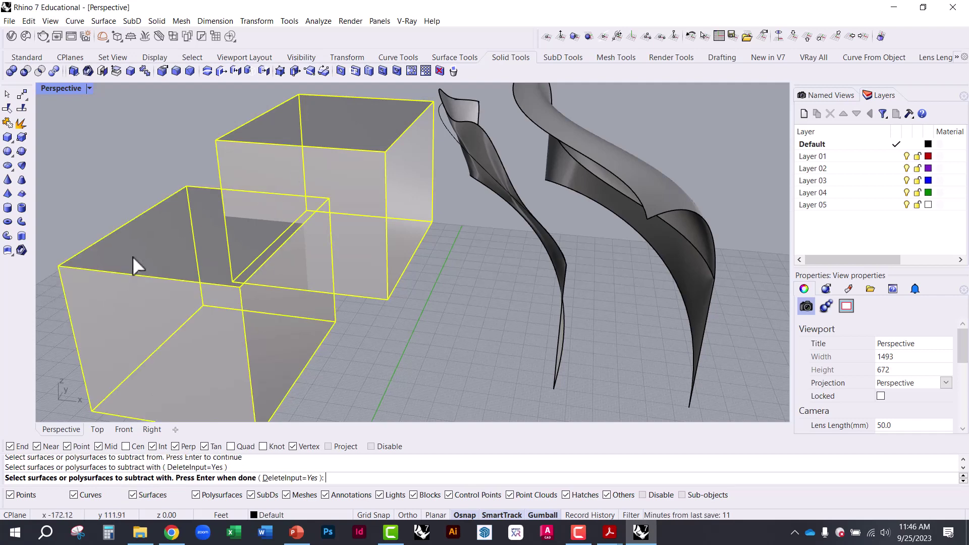
{"action": "key", "text": "Return"}
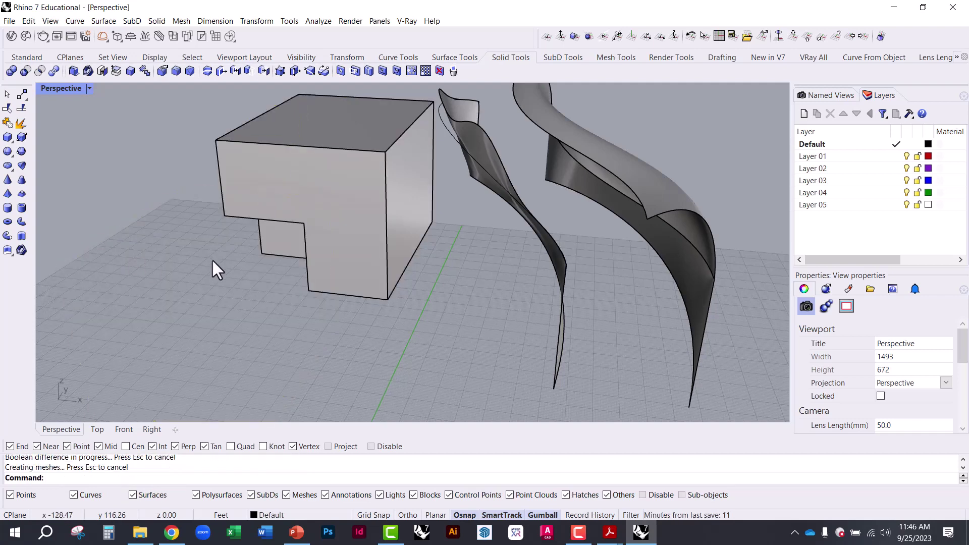
{"action": "mouse_move", "coordinate": [214, 267]}
{"action": "right_mouse_down"}
{"action": "mouse_move", "coordinate": [323, 219]}
{"action": "mouse_move", "coordinate": [361, 225]}
{"action": "mouse_move", "coordinate": [292, 264]}
{"action": "mouse_move", "coordinate": [230, 252]}
{"action": "right_mouse_up"}
{"action": "right_click_drag", "start_coordinate": [363, 142], "coordinate": [199, 269]}
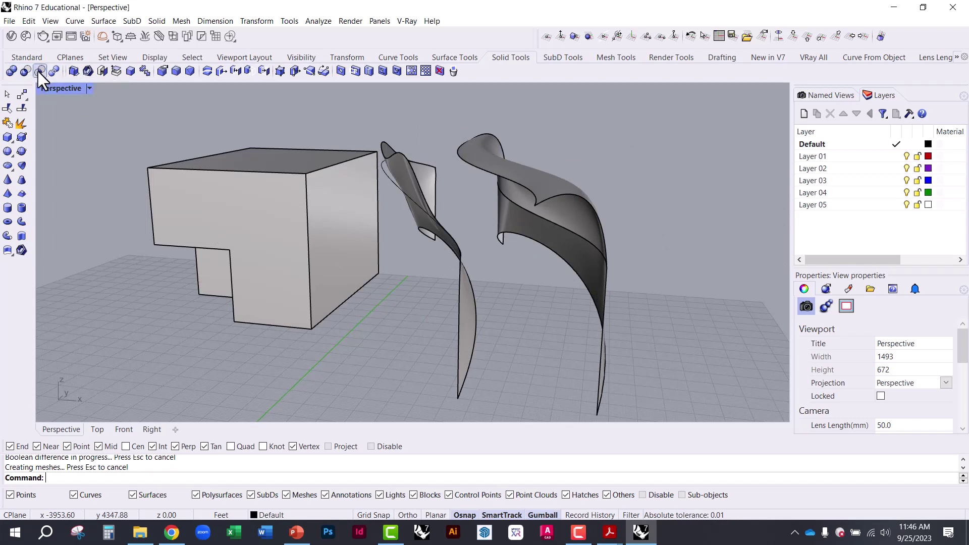
- Shell the notched solid with a thickness of 1, removing its L-shaped front face
{"action": "scroll", "coordinate": [135, 133], "scroll_direction": "down", "scroll_amount": 4}
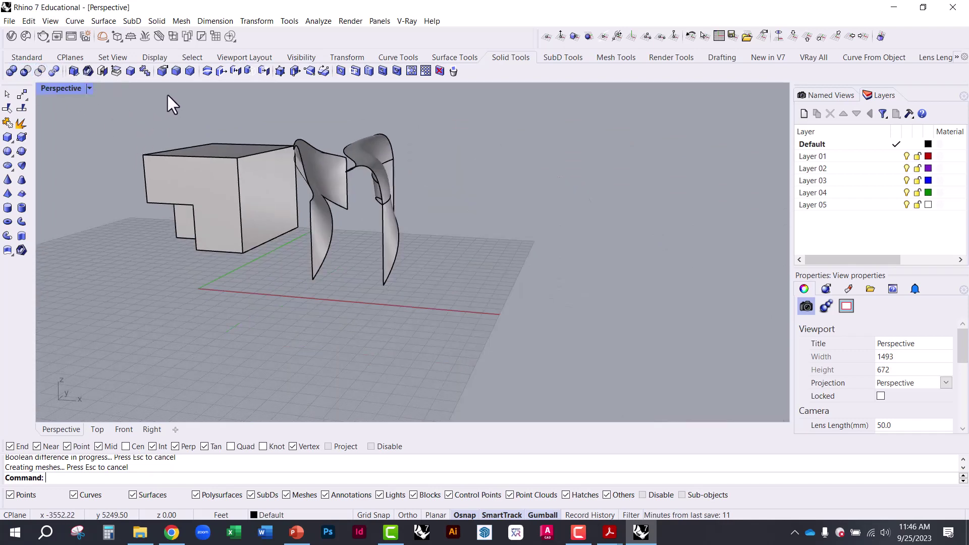
{"action": "scroll", "coordinate": [166, 95], "scroll_direction": "up", "scroll_amount": 3}
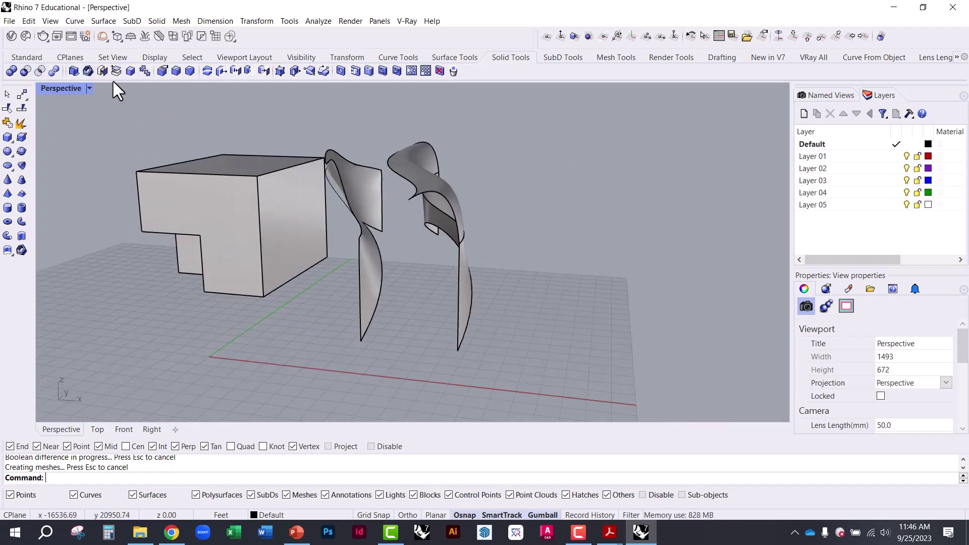
{"action": "left_click", "coordinate": [229, 212]}
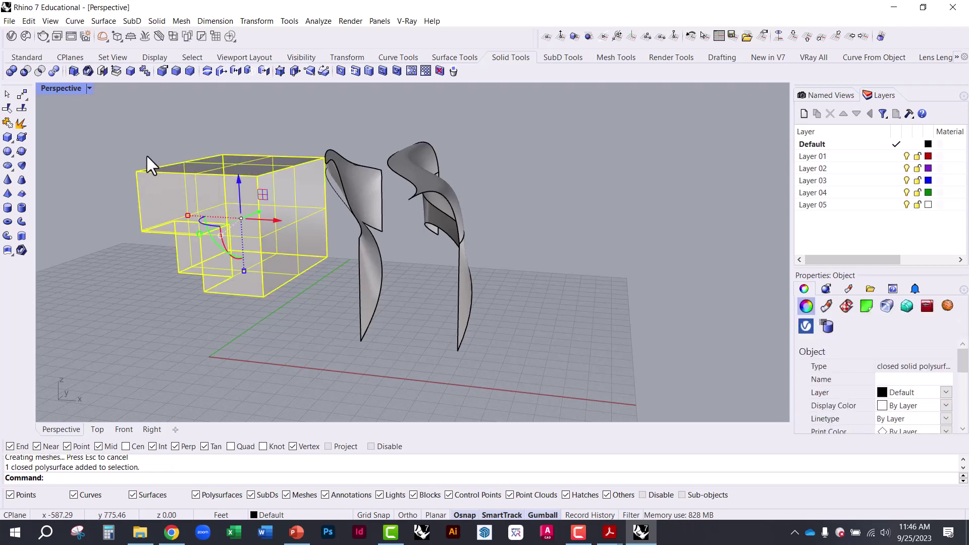
{"action": "scroll", "coordinate": [167, 177], "scroll_direction": "up", "scroll_amount": 2}
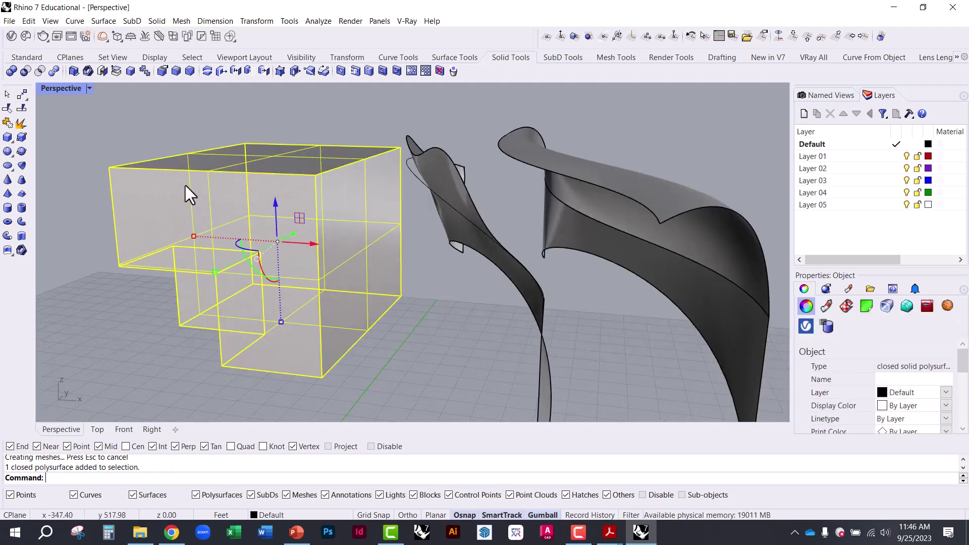
{"action": "left_click", "coordinate": [90, 72]}
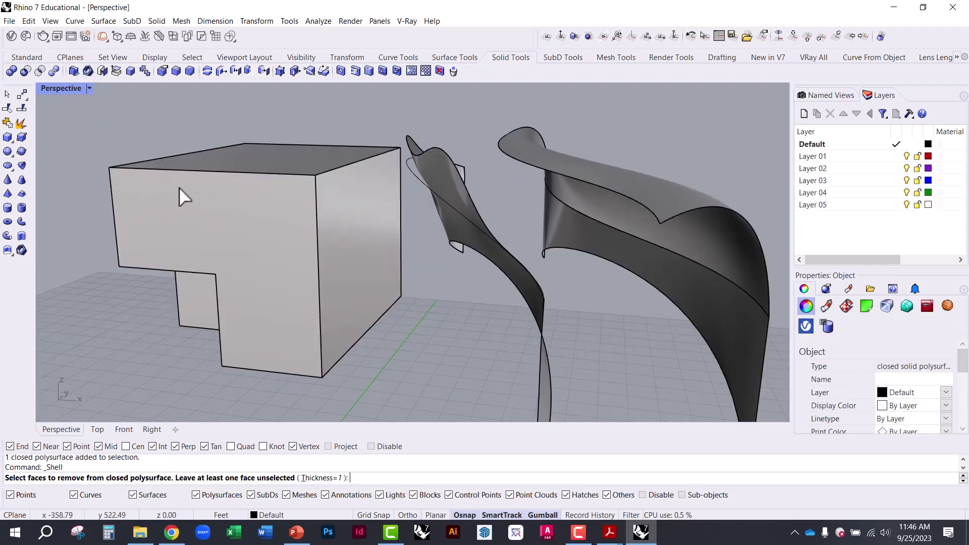
{"action": "left_click", "coordinate": [182, 193]}
{"action": "key", "text": "Return"}
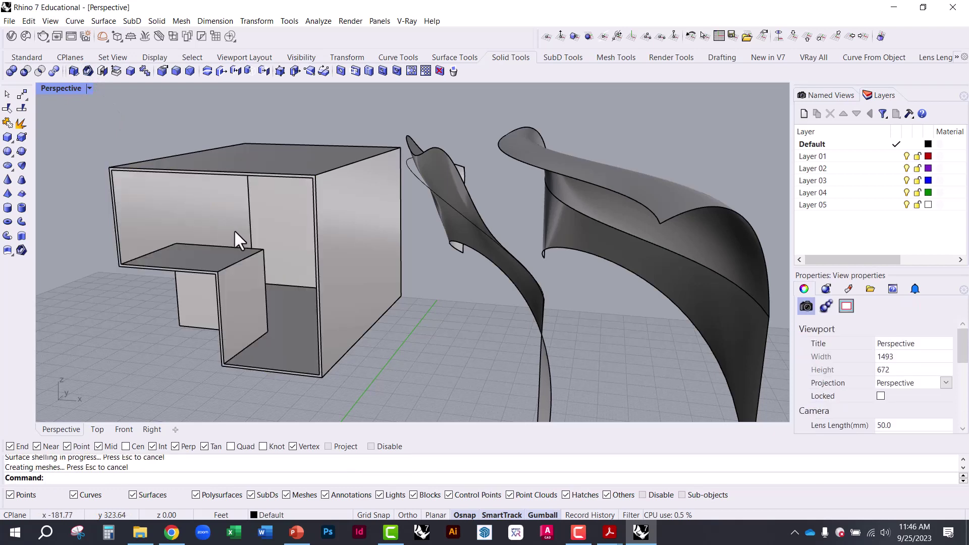
{"action": "right_click_drag", "start_coordinate": [234, 229], "coordinate": [246, 211]}
{"action": "scroll", "coordinate": [334, 180], "scroll_direction": "up", "scroll_amount": 4}
{"action": "right_click_drag", "start_coordinate": [340, 180], "coordinate": [360, 206]}
{"action": "scroll", "coordinate": [371, 187], "scroll_direction": "down", "scroll_amount": 6}
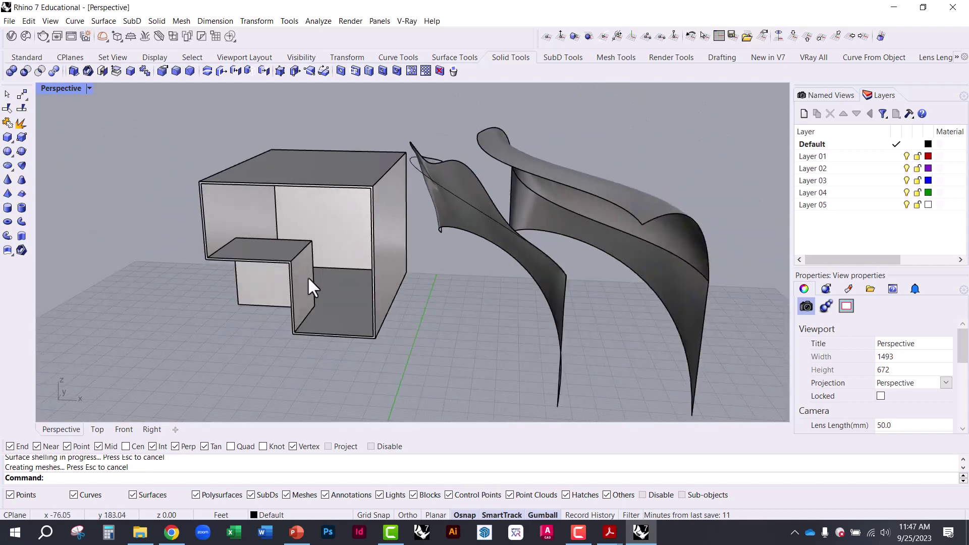
{"action": "right_click_drag", "start_coordinate": [310, 281], "coordinate": [237, 242]}
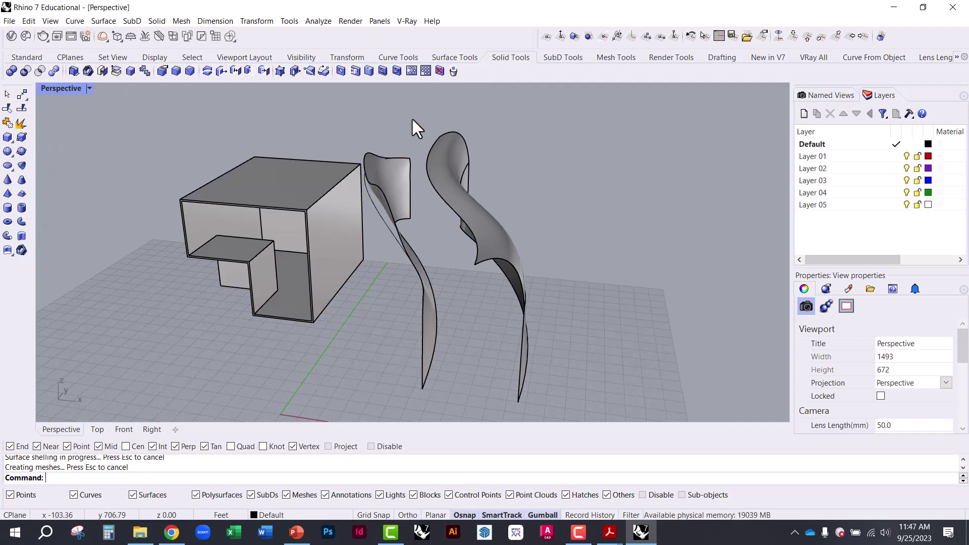
- Create a SubD sphere with Quads style and 1 subdivision on the open side of the curved surfaces, away from the shelled box
{"action": "left_click", "coordinate": [564, 58]}
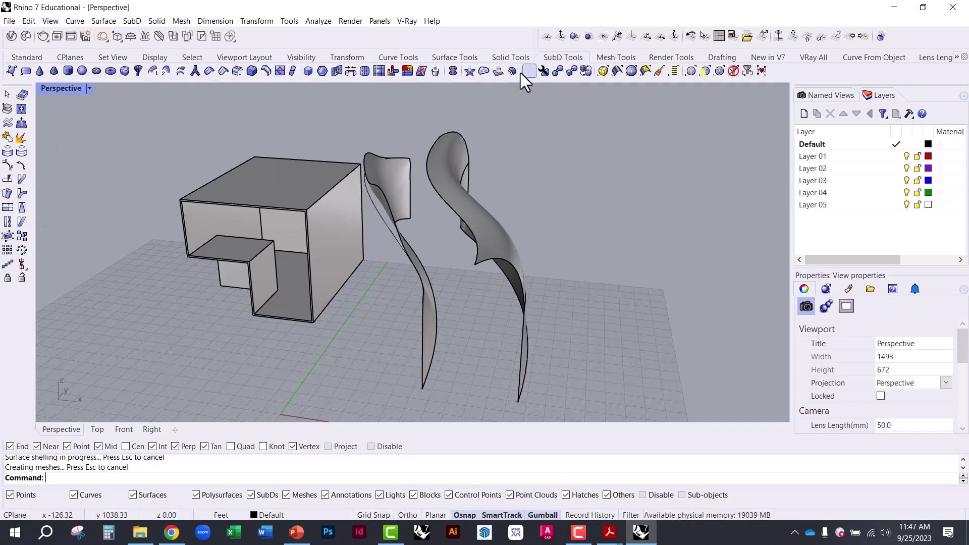
{"action": "scroll", "coordinate": [113, 228], "scroll_direction": "down", "scroll_amount": 3}
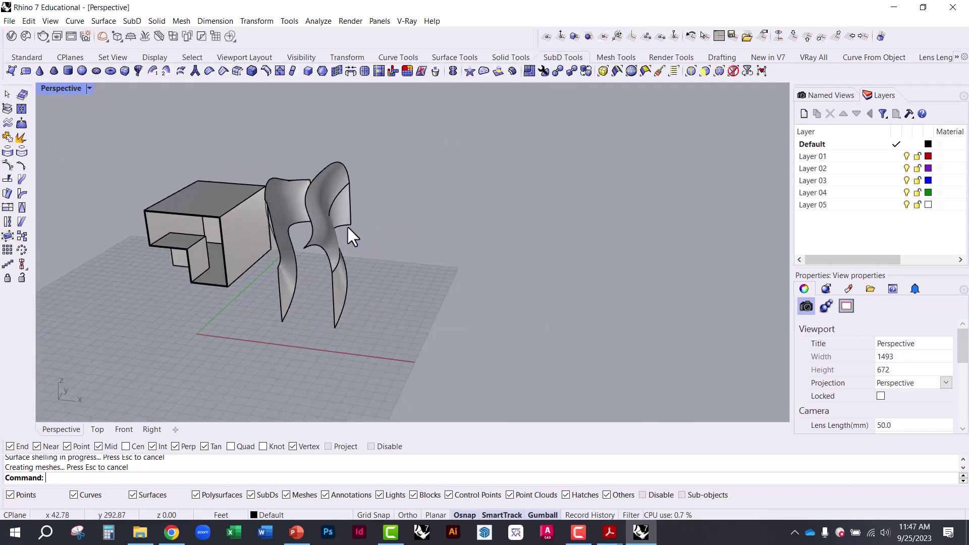
{"action": "right_click_drag", "start_coordinate": [347, 225], "coordinate": [222, 174]}
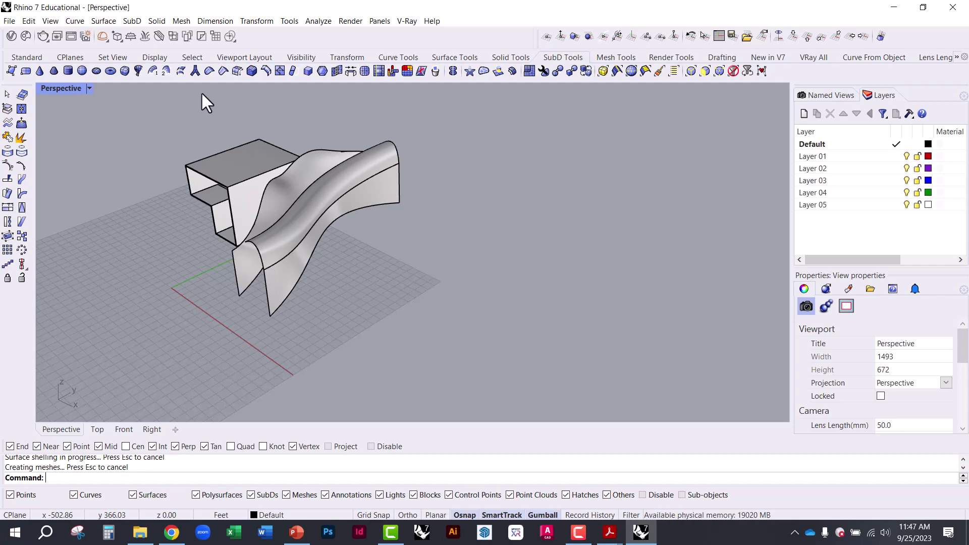
{"action": "left_click", "coordinate": [79, 72]}
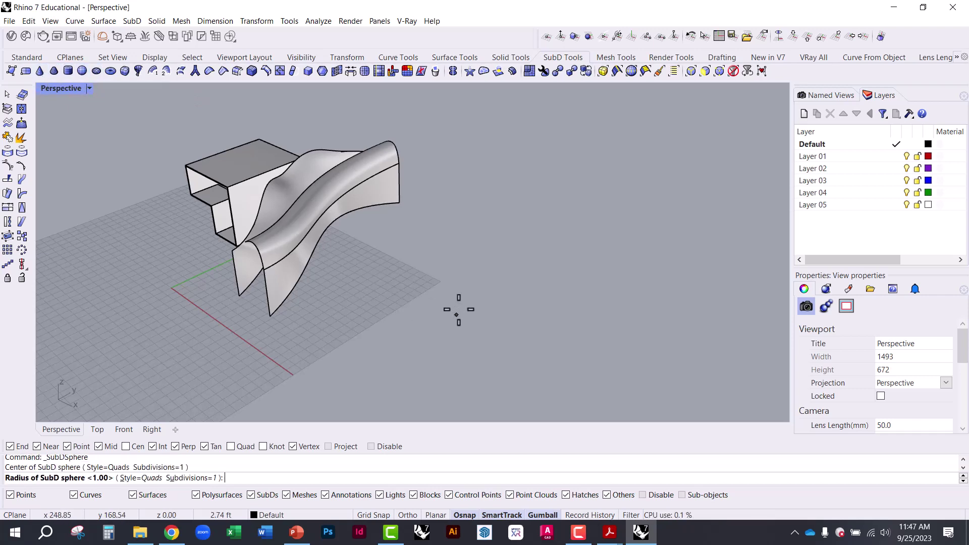
{"action": "left_click", "coordinate": [482, 280]}
{"action": "right_click_drag", "start_coordinate": [489, 299], "coordinate": [392, 256]}
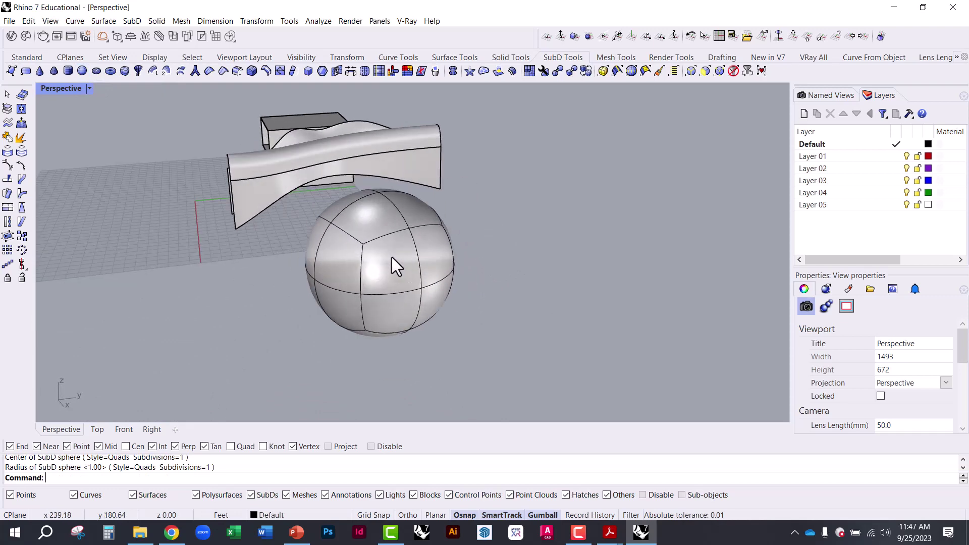
{"action": "scroll", "coordinate": [392, 256], "scroll_direction": "up", "scroll_amount": 2}
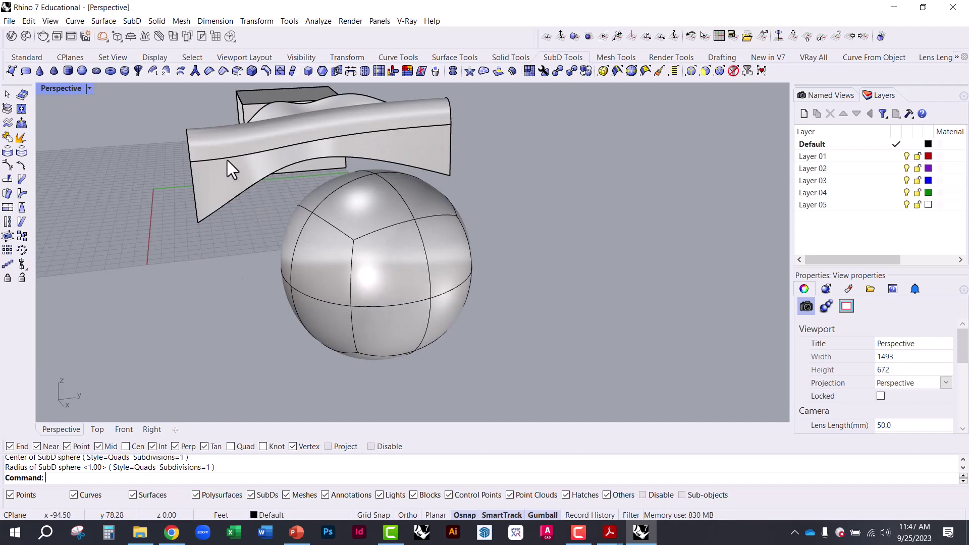
{"action": "left_click", "coordinate": [368, 212]}
{"action": "left_click", "coordinate": [535, 186]}
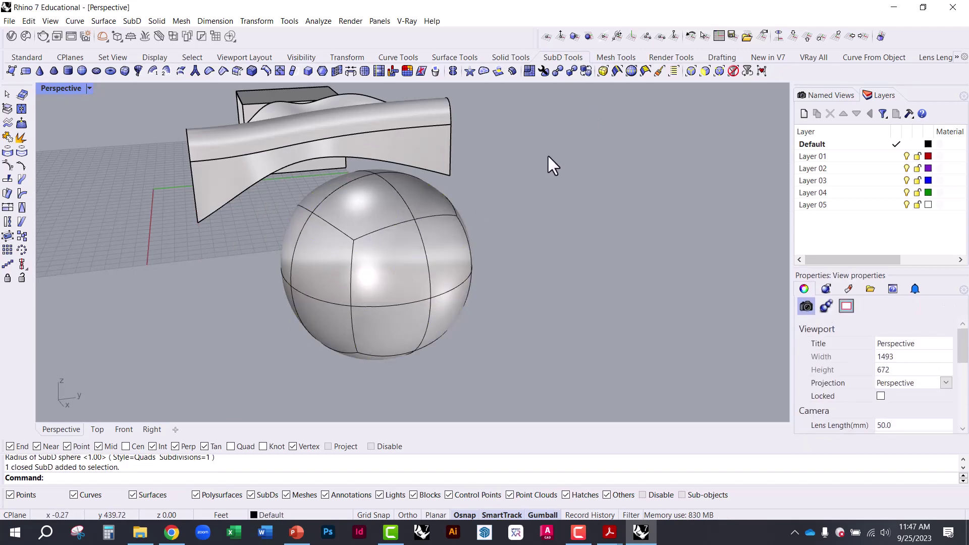
- Set the selection filter to faces, select individual faces of the SubD sphere one at a time, and clear the selection
{"action": "right_click_drag", "start_coordinate": [368, 252], "coordinate": [575, 283]}
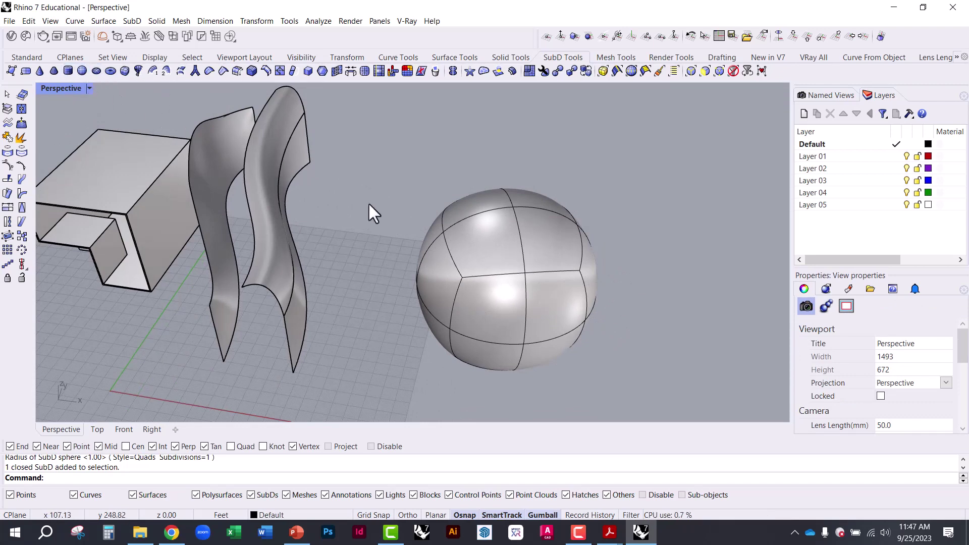
{"action": "right_click_drag", "start_coordinate": [644, 93], "coordinate": [605, 146]}
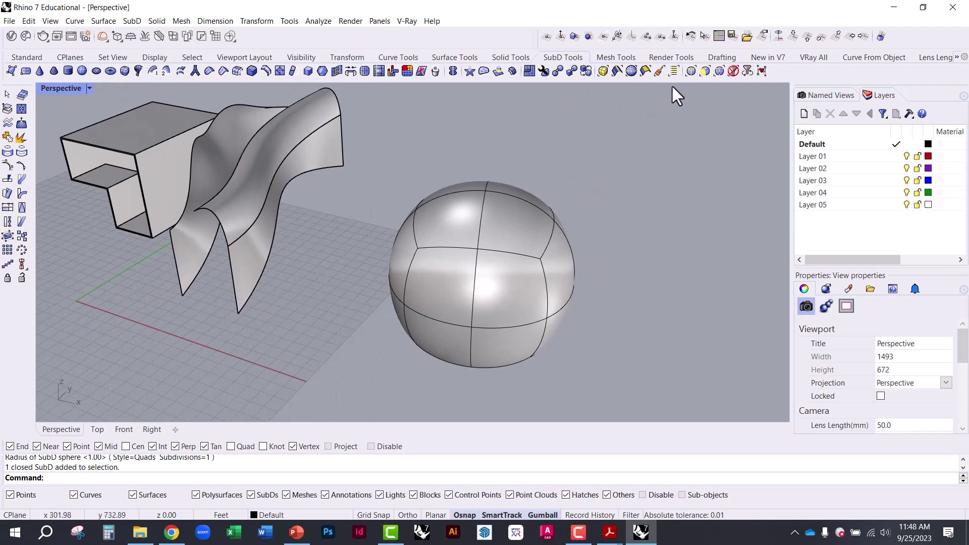
{"action": "left_click", "coordinate": [704, 71]}
{"action": "left_click", "coordinate": [519, 225]}
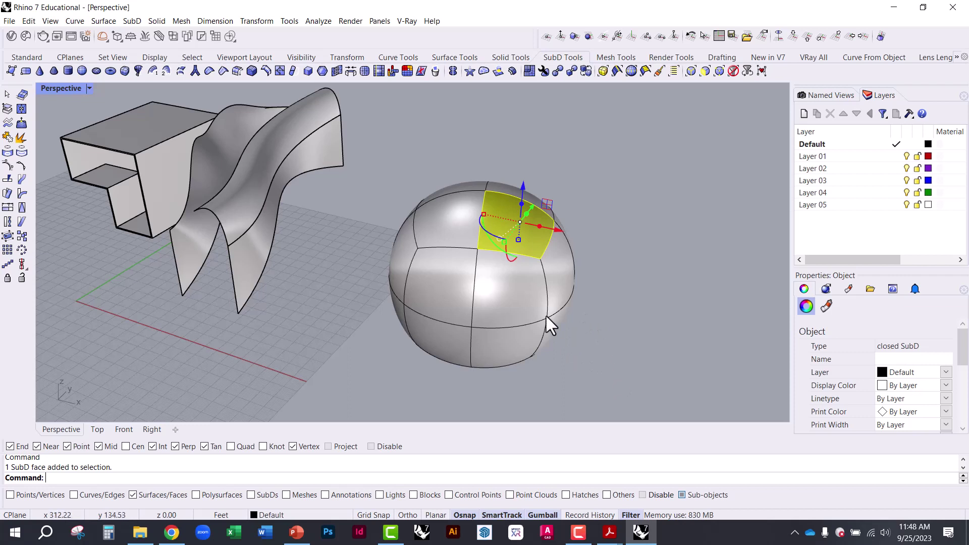
{"action": "left_click", "coordinate": [505, 295]}
{"action": "left_click", "coordinate": [428, 244]}
{"action": "left_click", "coordinate": [519, 293]}
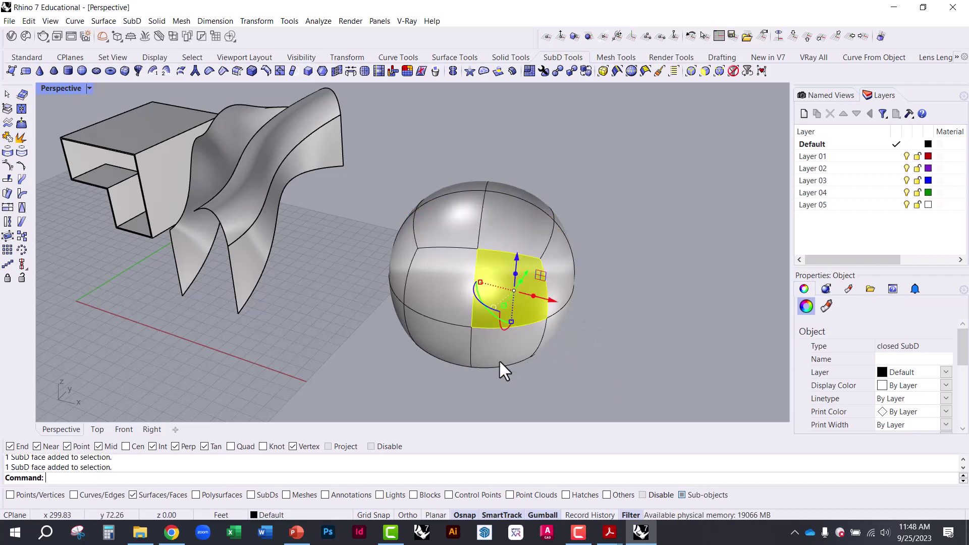
{"action": "left_click", "coordinate": [432, 334]}
{"action": "left_click", "coordinate": [476, 241]}
{"action": "left_click", "coordinate": [518, 235]}
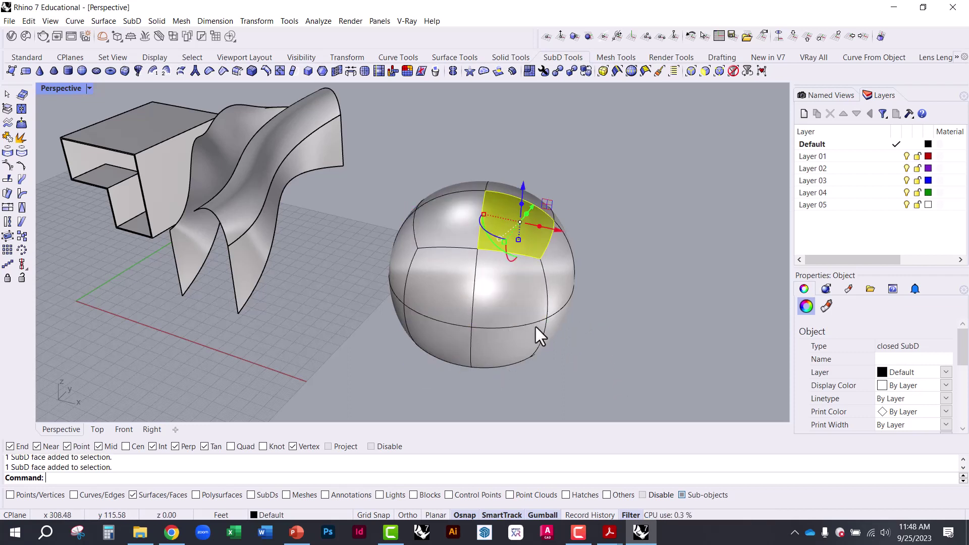
{"action": "left_click", "coordinate": [539, 303]}
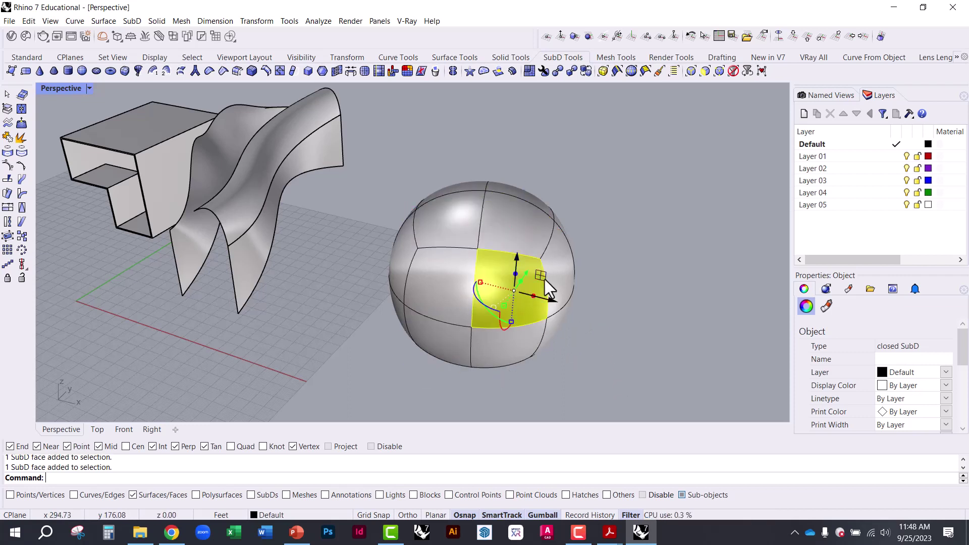
{"action": "left_click", "coordinate": [671, 156]}
- Disable the selection filter and test it by selecting the whole SubD sphere and two of the open surfaces
{"action": "left_click", "coordinate": [682, 495]}
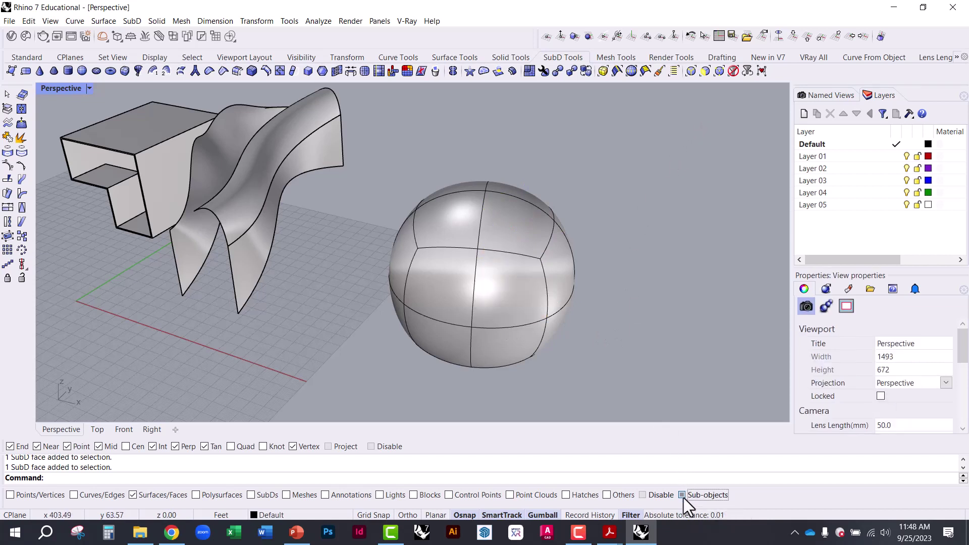
{"action": "left_click", "coordinate": [642, 495]}
{"action": "left_click", "coordinate": [517, 300]}
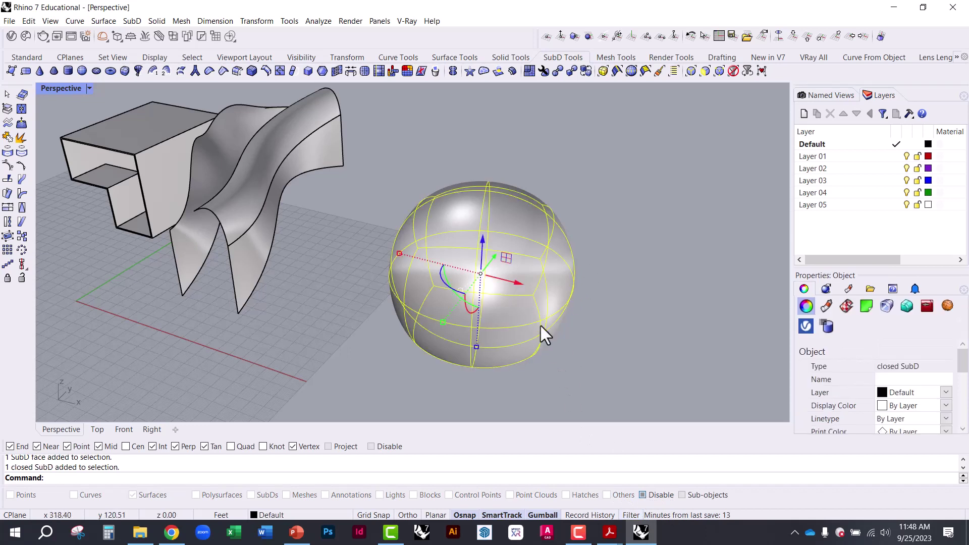
{"action": "left_click", "coordinate": [634, 337]}
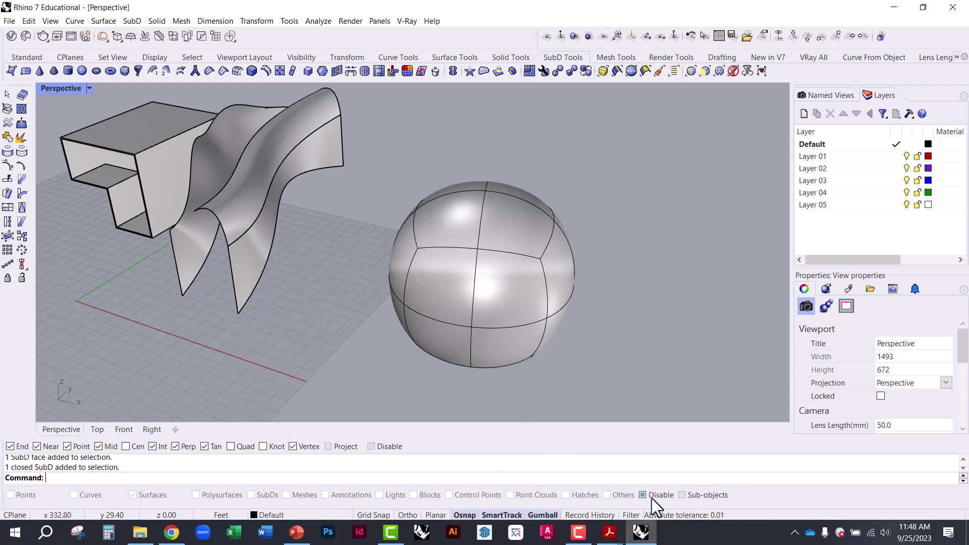
{"action": "left_click", "coordinate": [225, 213]}
{"action": "left_click", "coordinate": [267, 261]}
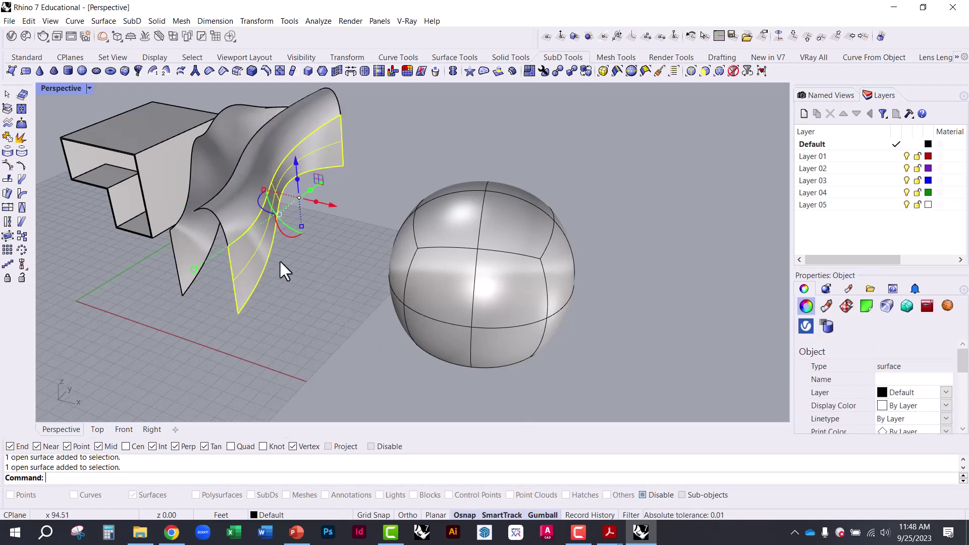
{"action": "left_click", "coordinate": [461, 404]}
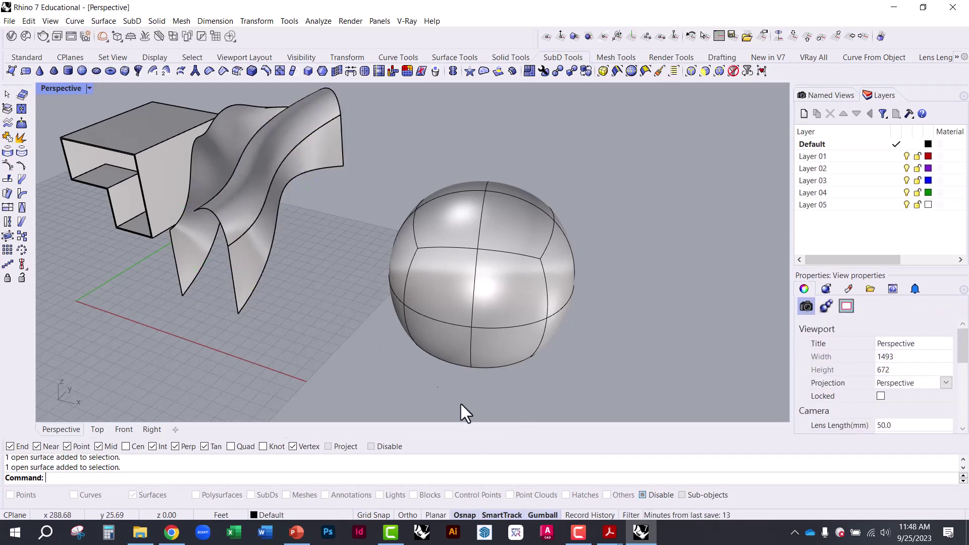
- Re-enable the selection filter for sub-object faces and pull one side face of the SubD sphere outward
{"action": "left_click", "coordinate": [681, 495]}
{"action": "left_click", "coordinate": [643, 495]}
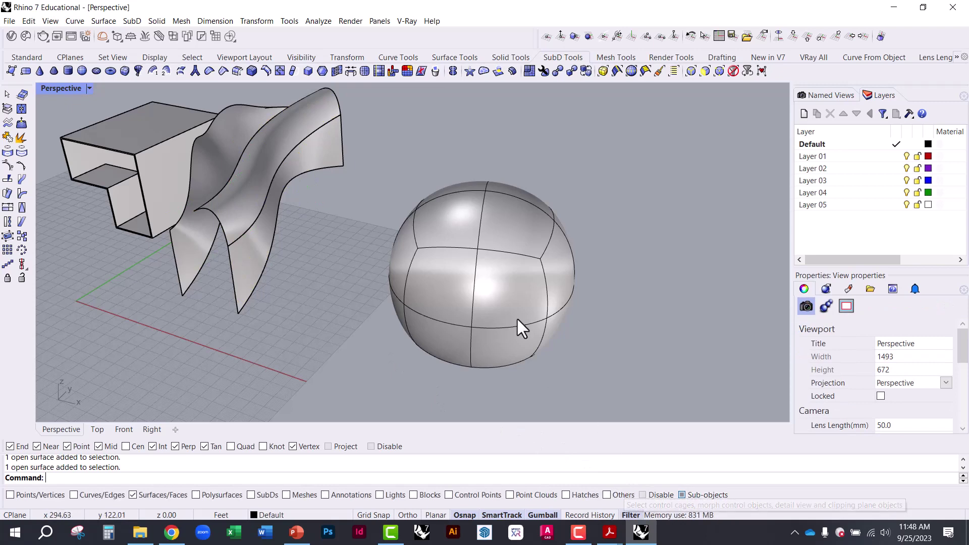
{"action": "left_click", "coordinate": [507, 297]}
{"action": "right_click_drag", "start_coordinate": [499, 317], "coordinate": [535, 319]}
{"action": "right_click_drag", "start_coordinate": [591, 330], "coordinate": [634, 342]}
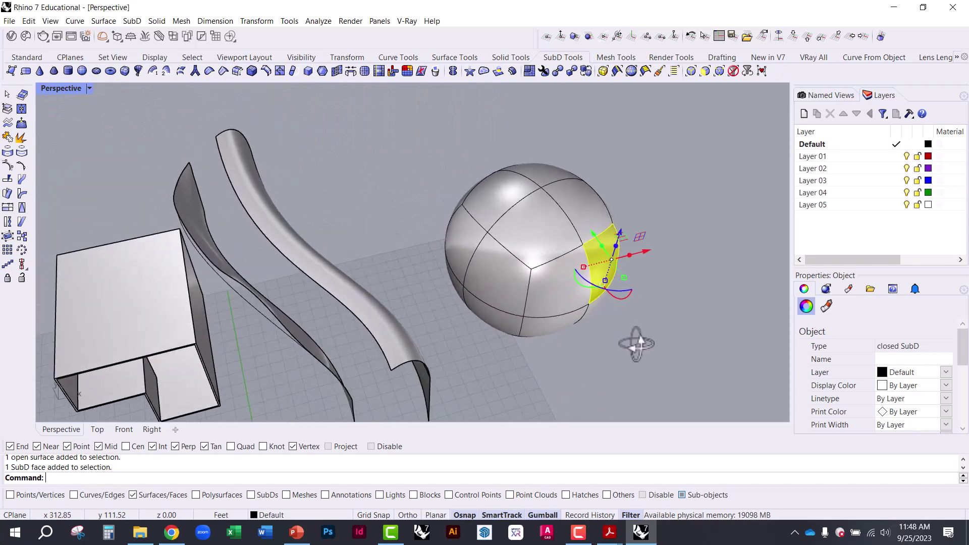
{"action": "left_click_drag", "start_coordinate": [590, 236], "coordinate": [625, 284]}
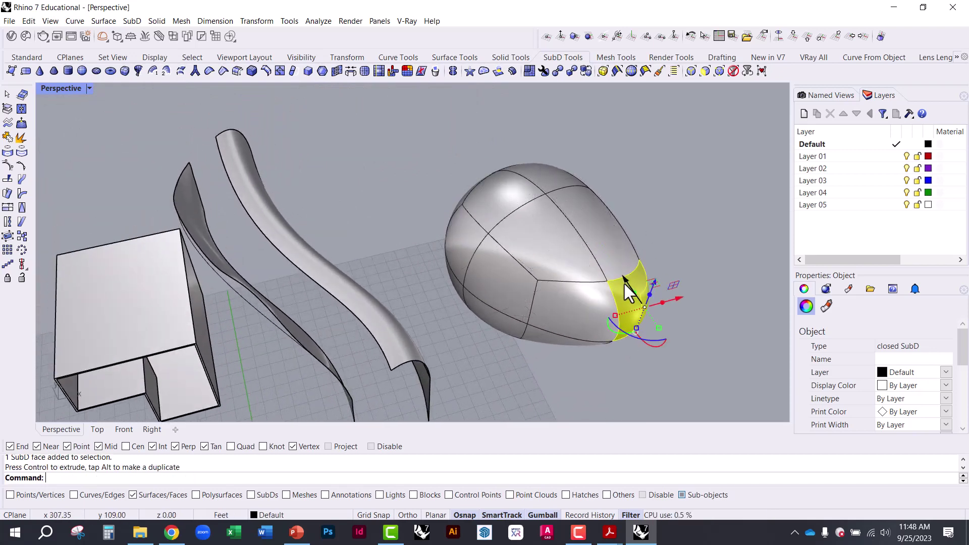
- Reshape the SubD sphere further by raising its top face and moving two more side faces, and clear the selection
{"action": "left_click", "coordinate": [532, 225]}
{"action": "left_click_drag", "start_coordinate": [549, 216], "coordinate": [561, 150]}
{"action": "right_click_drag", "start_coordinate": [531, 191], "coordinate": [365, 186]}
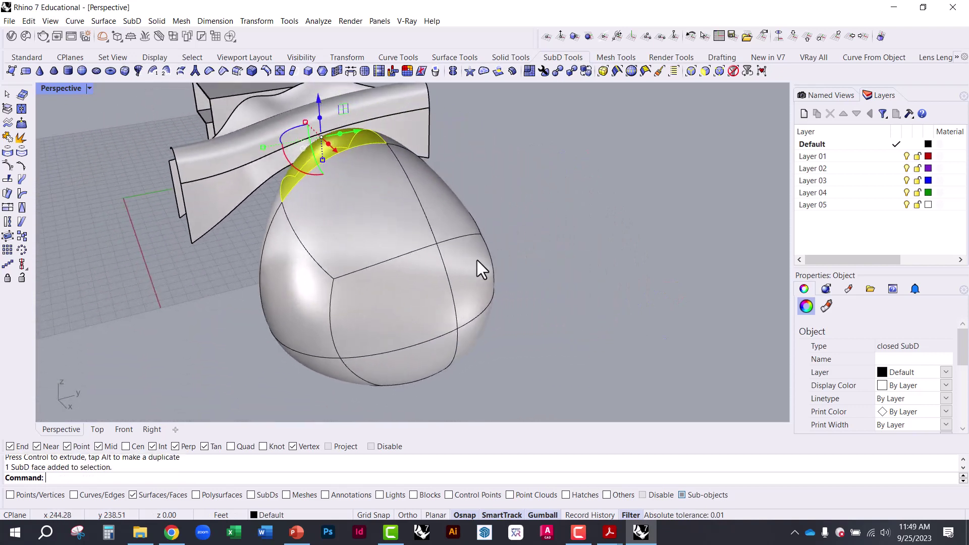
{"action": "left_click", "coordinate": [492, 283]}
{"action": "left_click_drag", "start_coordinate": [505, 292], "coordinate": [558, 331]}
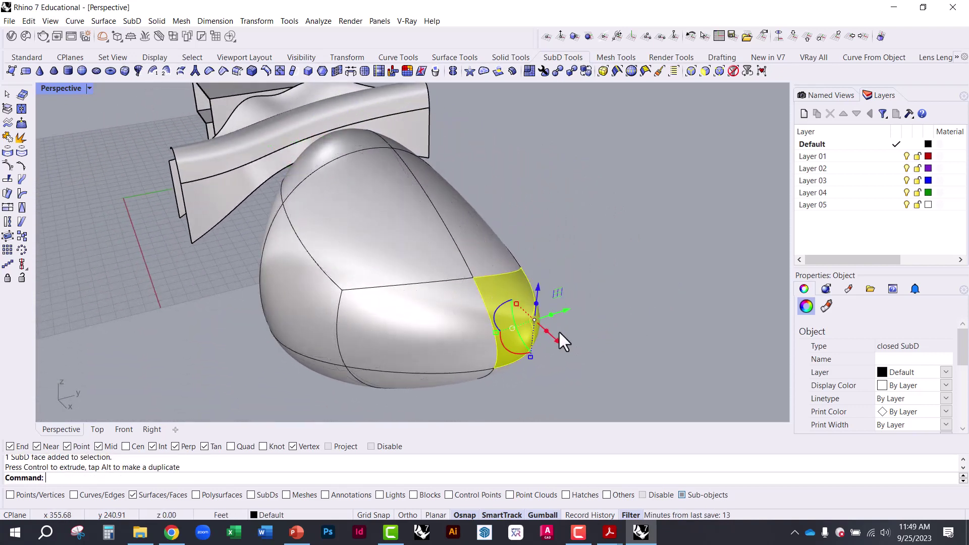
{"action": "left_click", "coordinate": [485, 207]}
{"action": "right_click_drag", "start_coordinate": [476, 183], "coordinate": [264, 275]}
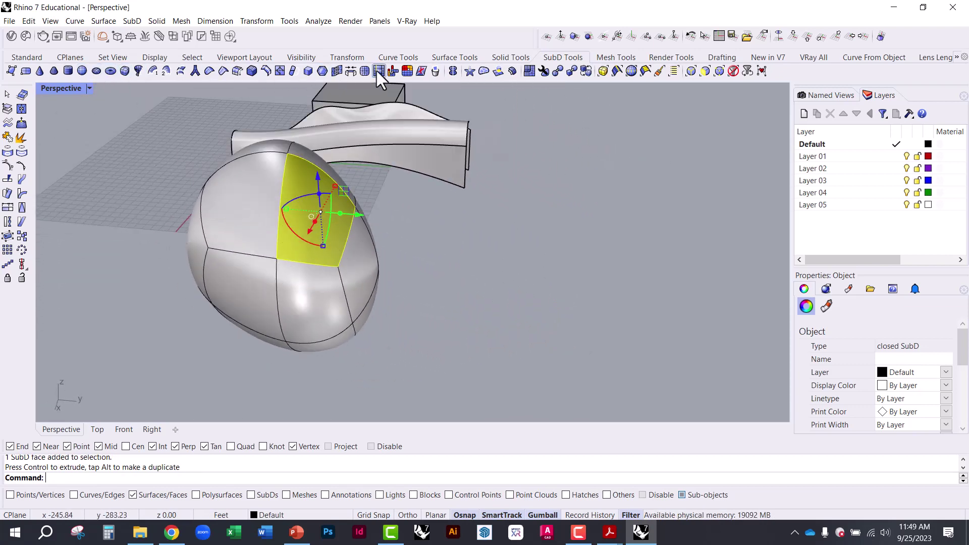
{"action": "left_click", "coordinate": [162, 126]}
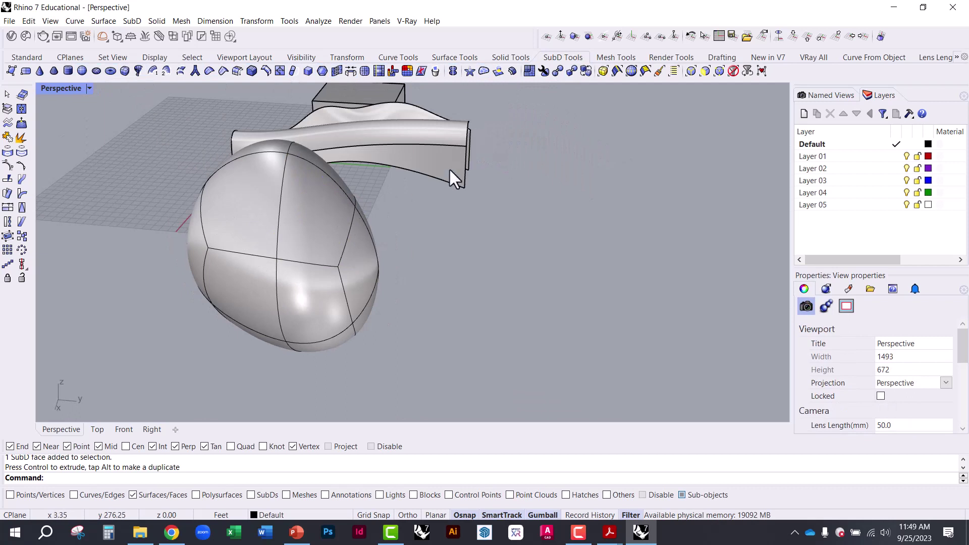
- Set the selection filter to vertices and pull one side vertex of the SubD form far outward into a tapered tip
{"action": "left_click", "coordinate": [719, 70]}
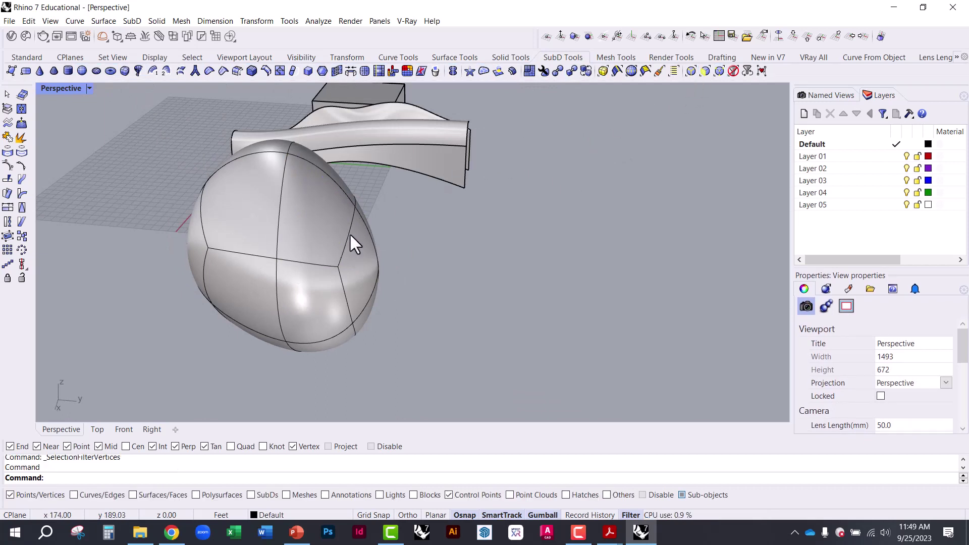
{"action": "left_click", "coordinate": [337, 268]}
{"action": "left_click_drag", "start_coordinate": [337, 268], "coordinate": [417, 278]}
{"action": "right_click_drag", "start_coordinate": [417, 278], "coordinate": [228, 259]}
{"action": "left_click_drag", "start_coordinate": [222, 248], "coordinate": [227, 323]}
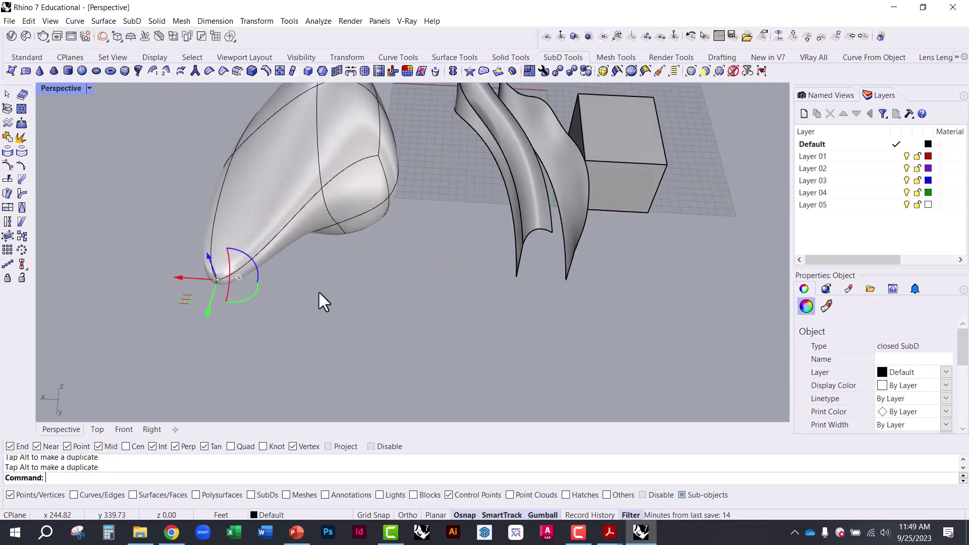
{"action": "right_click_drag", "start_coordinate": [319, 298], "coordinate": [473, 244]}
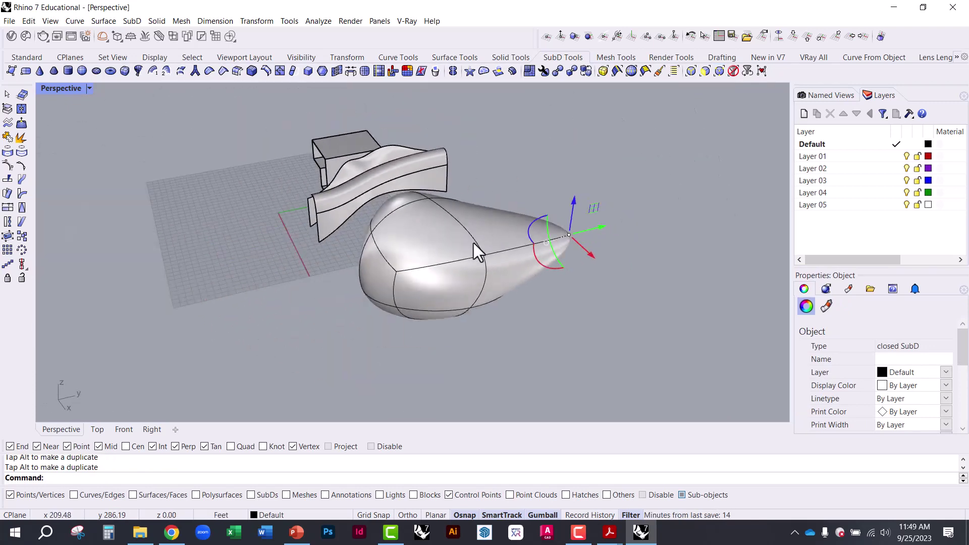
- Pull a vertex on the SubD form's lower edge loop outward, away from the tapered tip, to form a second point
{"action": "scroll", "coordinate": [394, 306], "scroll_direction": "up", "scroll_amount": 5}
{"action": "left_click", "coordinate": [399, 306]}
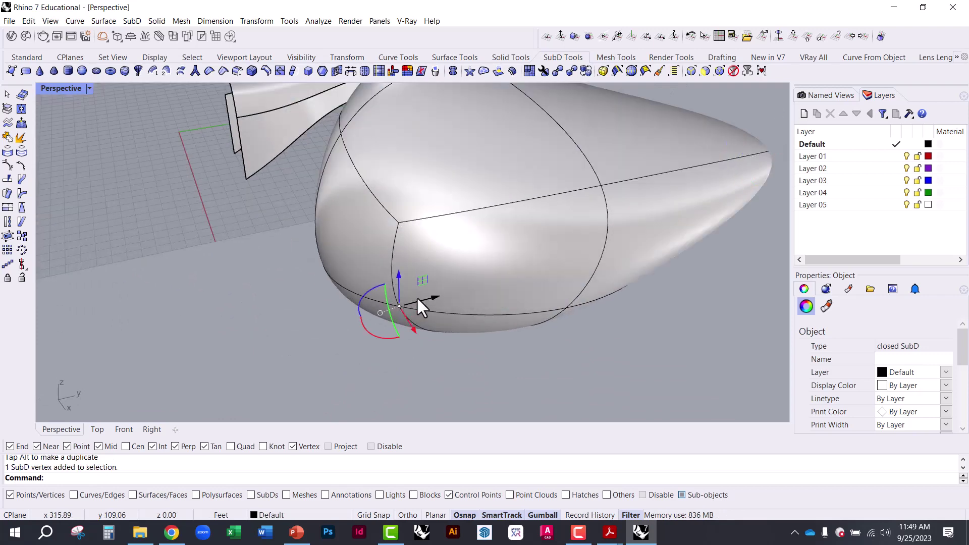
{"action": "left_click_drag", "start_coordinate": [417, 299], "coordinate": [257, 337]}
{"action": "scroll", "coordinate": [353, 303], "scroll_direction": "down", "scroll_amount": 4}
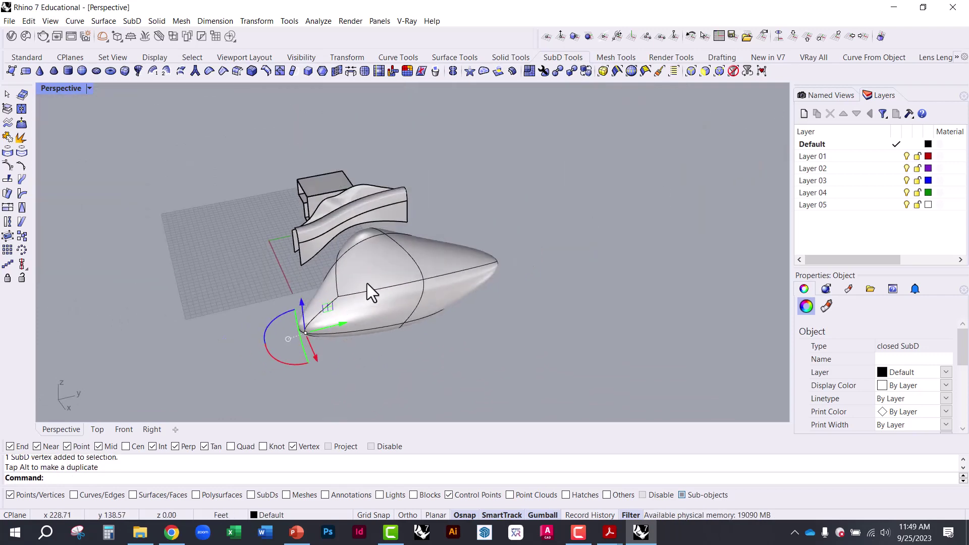
{"action": "right_click_drag", "start_coordinate": [367, 283], "coordinate": [440, 273]}
{"action": "scroll", "coordinate": [454, 273], "scroll_direction": "up", "scroll_amount": 5}
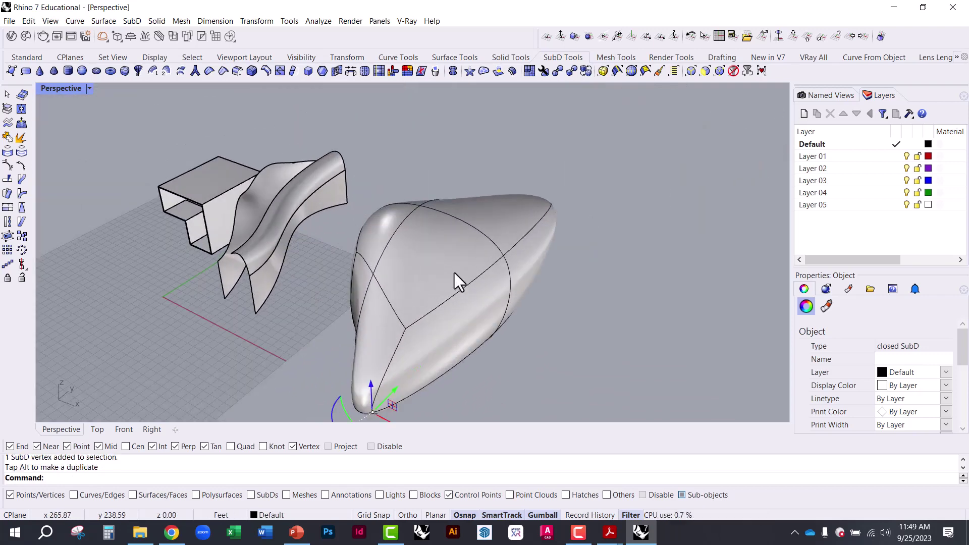
- Set the selection filter to edges, raise an upper edge of the SubD form and shift it sideways, and clear the selection
{"action": "left_click", "coordinate": [691, 71]}
{"action": "left_click", "coordinate": [396, 229]}
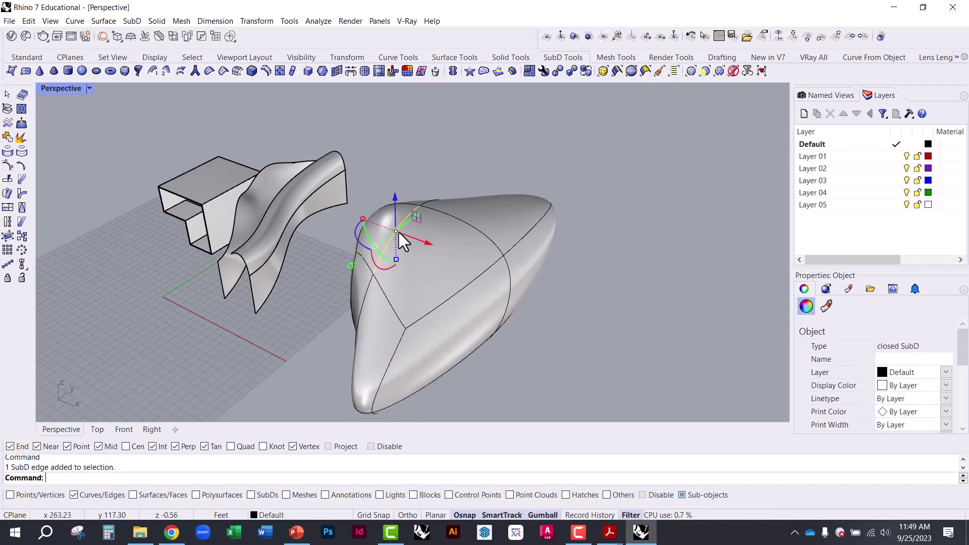
{"action": "left_click_drag", "start_coordinate": [395, 199], "coordinate": [393, 152]}
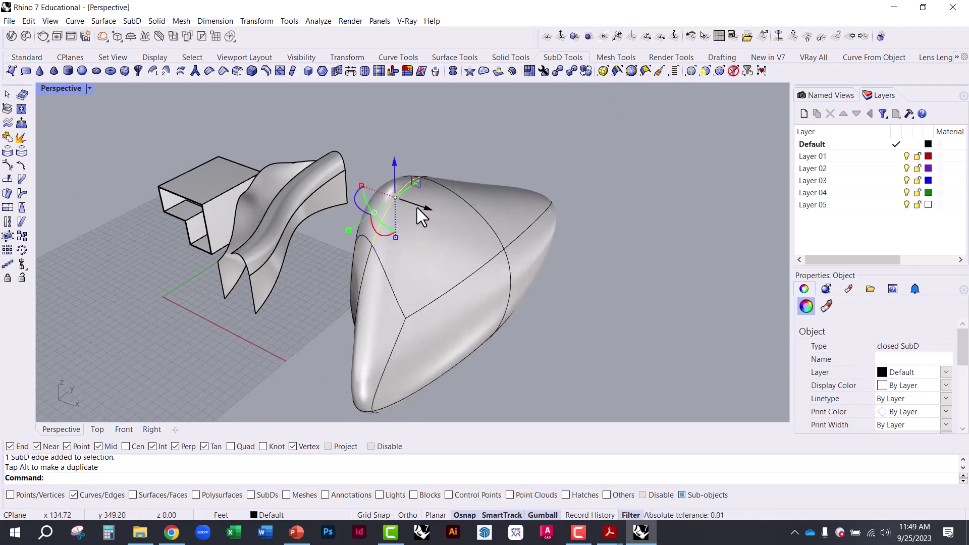
{"action": "left_click_drag", "start_coordinate": [417, 207], "coordinate": [529, 261]}
{"action": "right_click_drag", "start_coordinate": [529, 261], "coordinate": [503, 274]}
{"action": "key", "text": "Escape"}
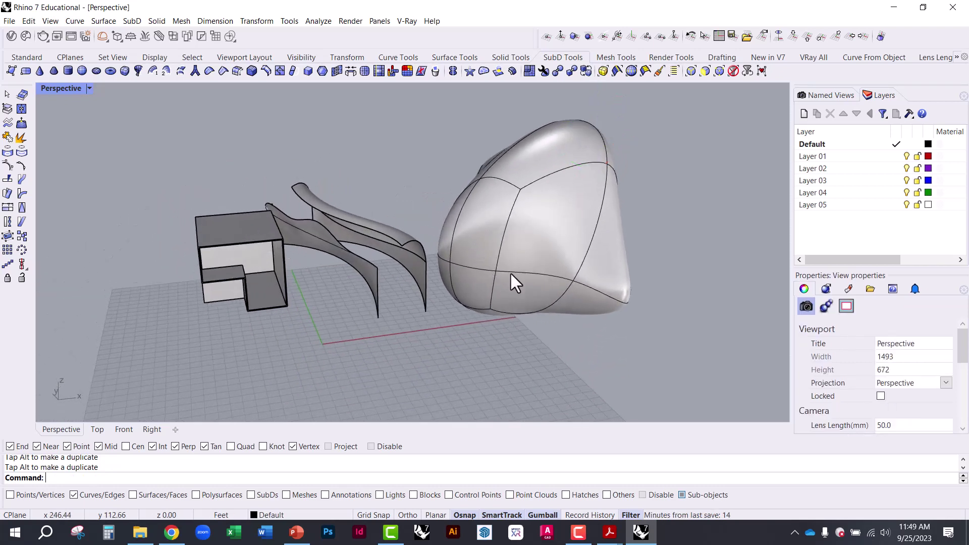
- Move a lower edge of the SubD form downward and clear the selection
{"action": "left_click", "coordinate": [510, 274]}
{"action": "left_click_drag", "start_coordinate": [531, 238], "coordinate": [486, 316]}
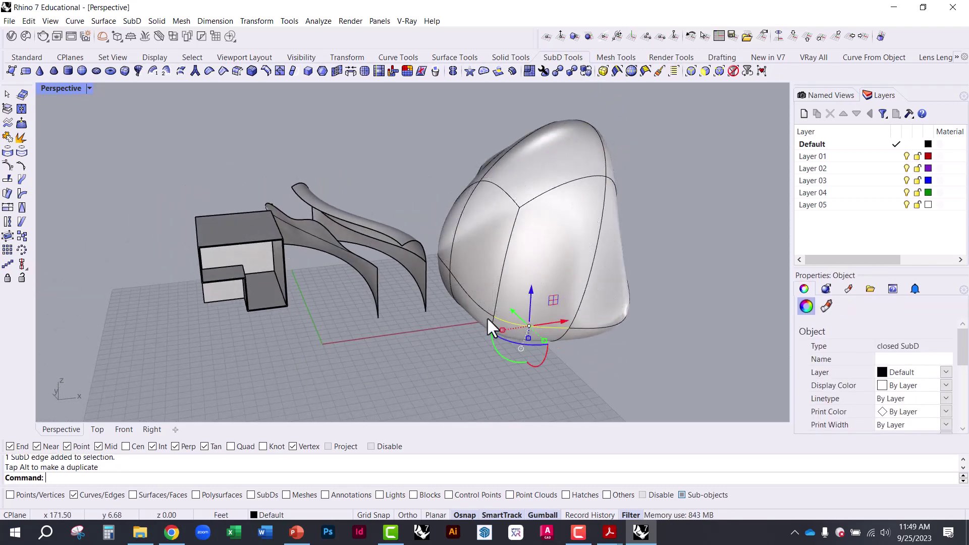
{"action": "key", "text": "Escape"}
{"action": "right_click_drag", "start_coordinate": [481, 309], "coordinate": [292, 155]}
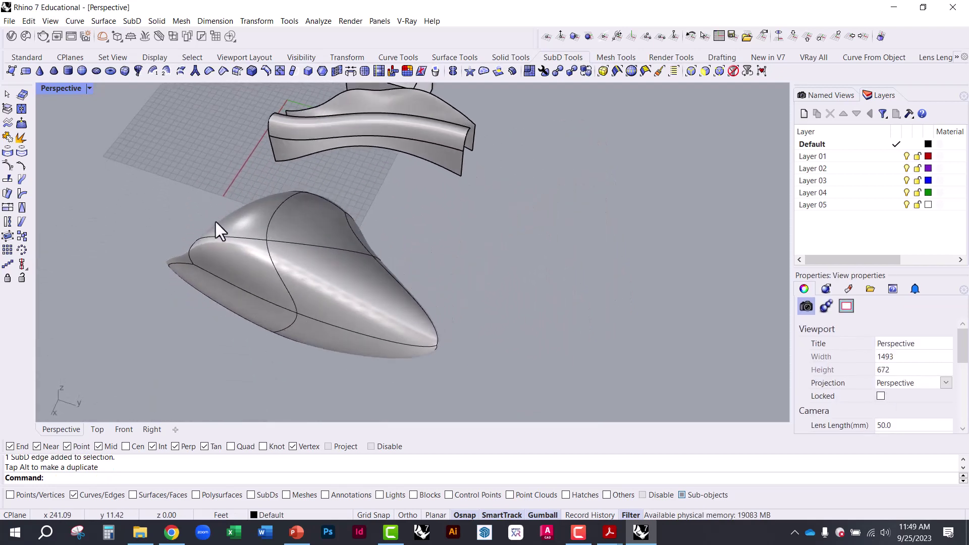
- Create a rectangular SubD plane with XCount 6 and YCount 6 on the open ground beside the deformed SubD form
{"action": "left_click", "coordinate": [24, 72]}
{"action": "left_click", "coordinate": [494, 218]}
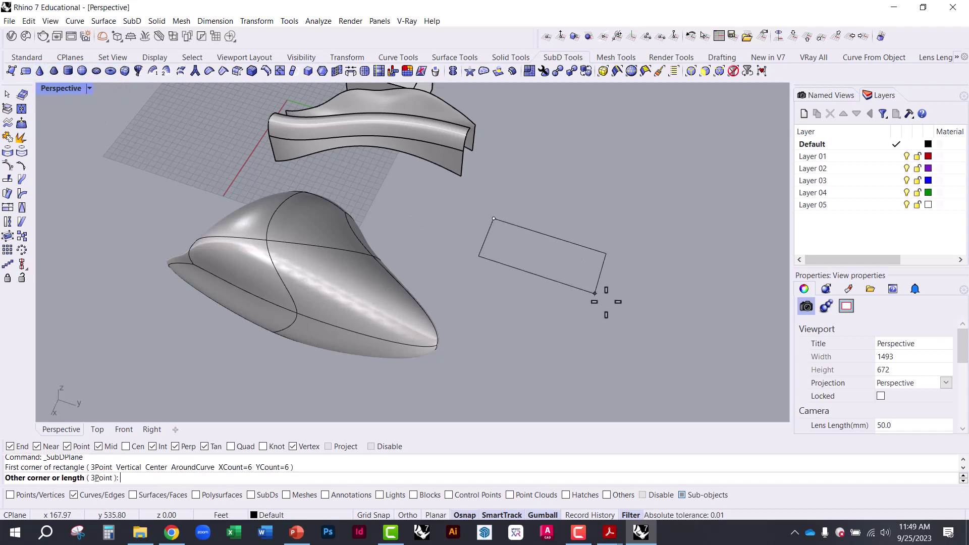
{"action": "left_click", "coordinate": [639, 369]}
{"action": "scroll", "coordinate": [231, 235], "scroll_direction": "down", "scroll_amount": 2}
{"action": "scroll", "coordinate": [478, 273], "scroll_direction": "up", "scroll_amount": 6}
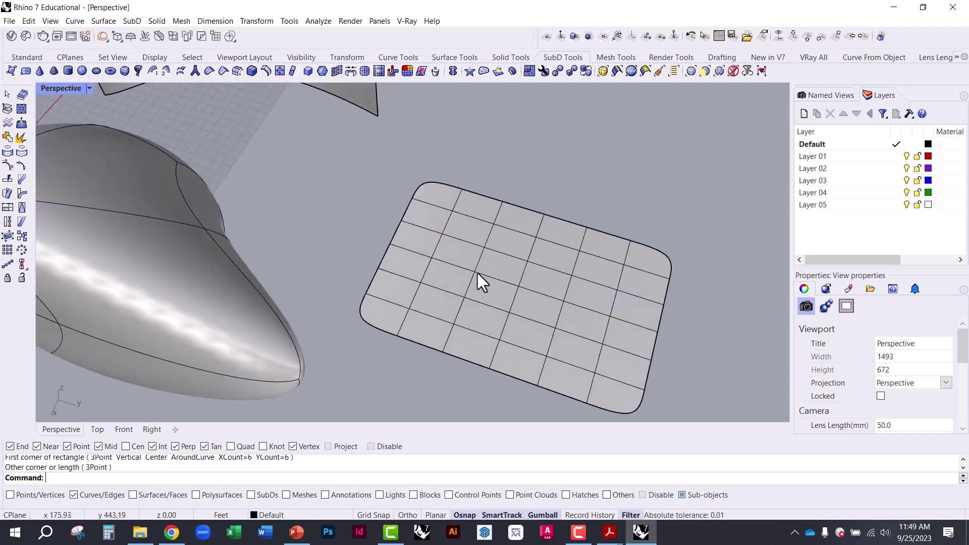
- Create a second SubD plane with XCount 3 and YCount 3 in the open space beyond the first plane
{"action": "left_click", "coordinate": [26, 72]}
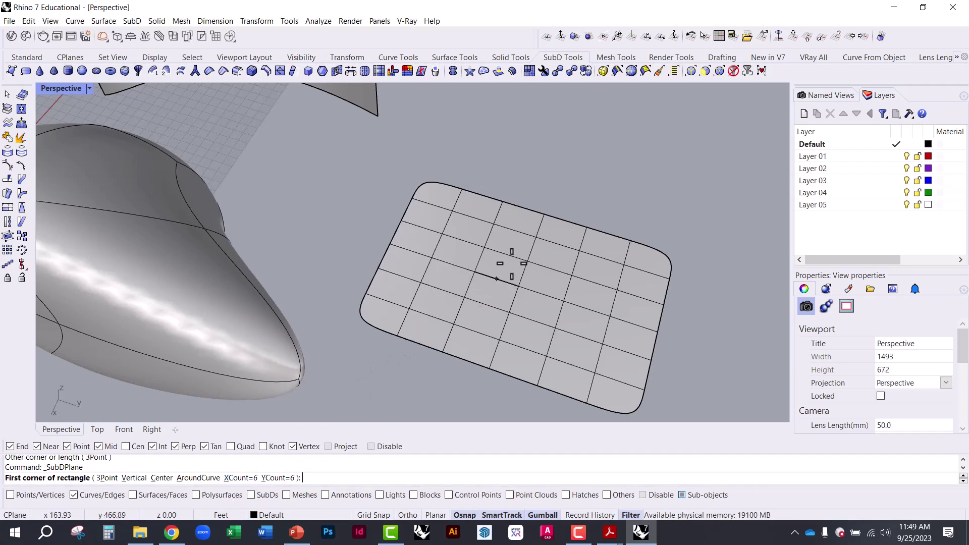
{"action": "left_click", "coordinate": [240, 477]}
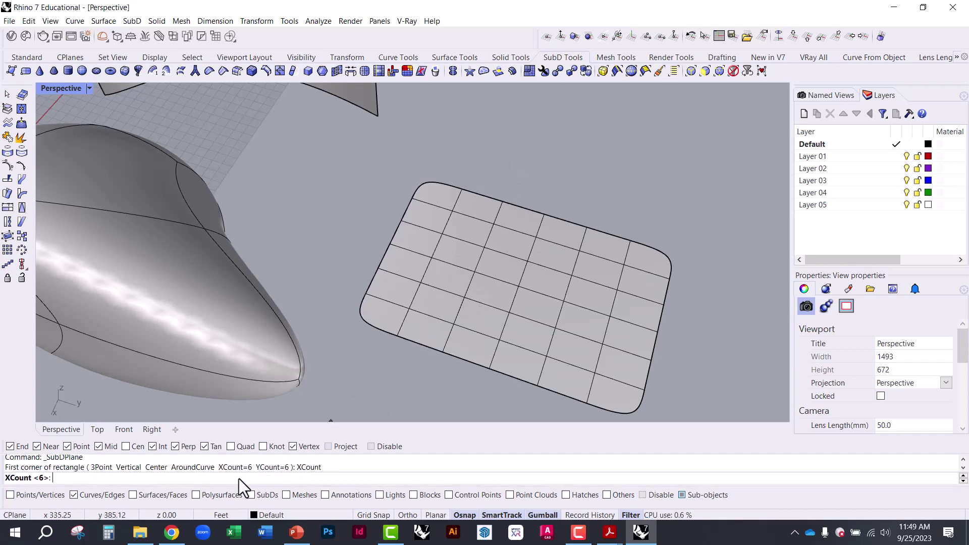
{"action": "type", "text": "3"}
{"action": "key", "text": "Return"}
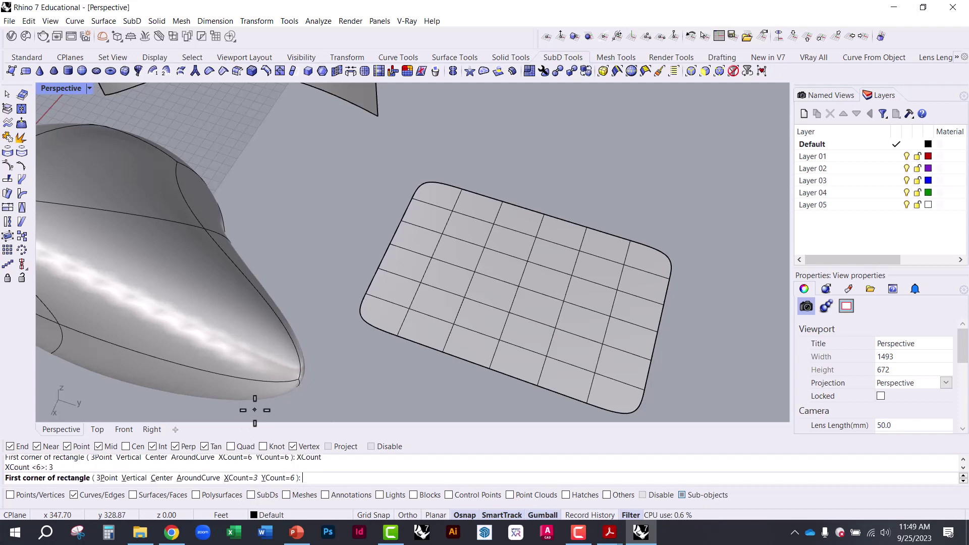
{"action": "left_click", "coordinate": [276, 468]}
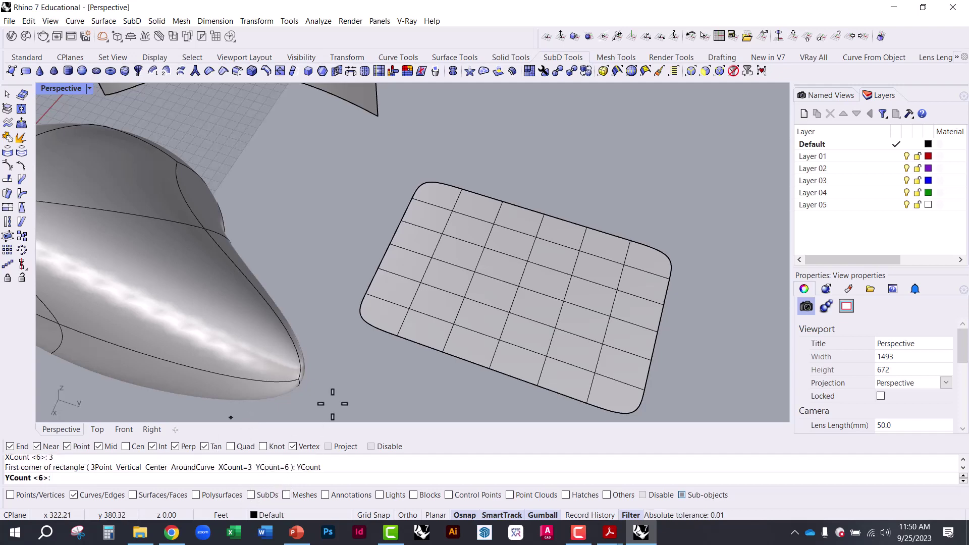
{"action": "type", "text": "3"}
{"action": "key", "text": "Return"}
{"action": "scroll", "coordinate": [316, 353], "scroll_direction": "down", "scroll_amount": 4}
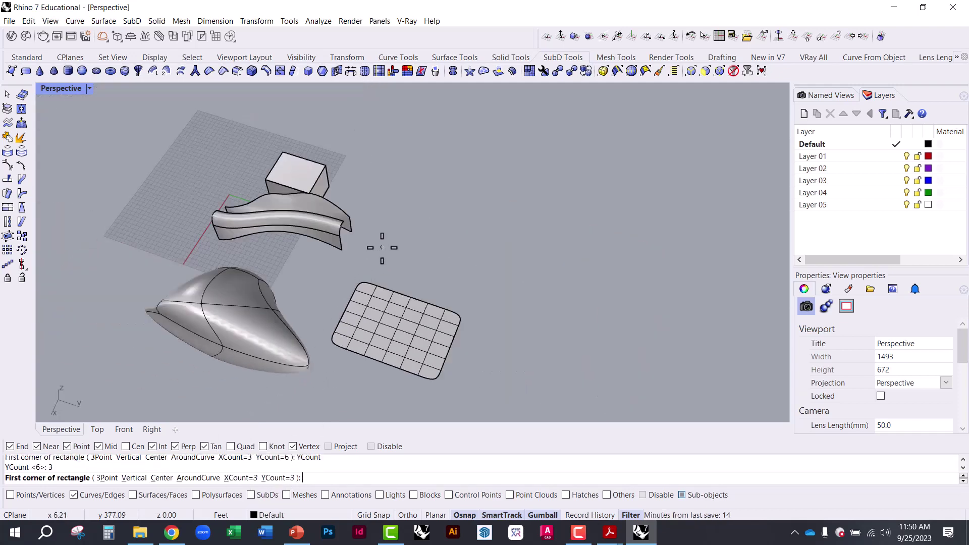
{"action": "left_click", "coordinate": [387, 251]}
{"action": "left_click", "coordinate": [483, 217]}
{"action": "scroll", "coordinate": [464, 232], "scroll_direction": "up", "scroll_amount": 2}
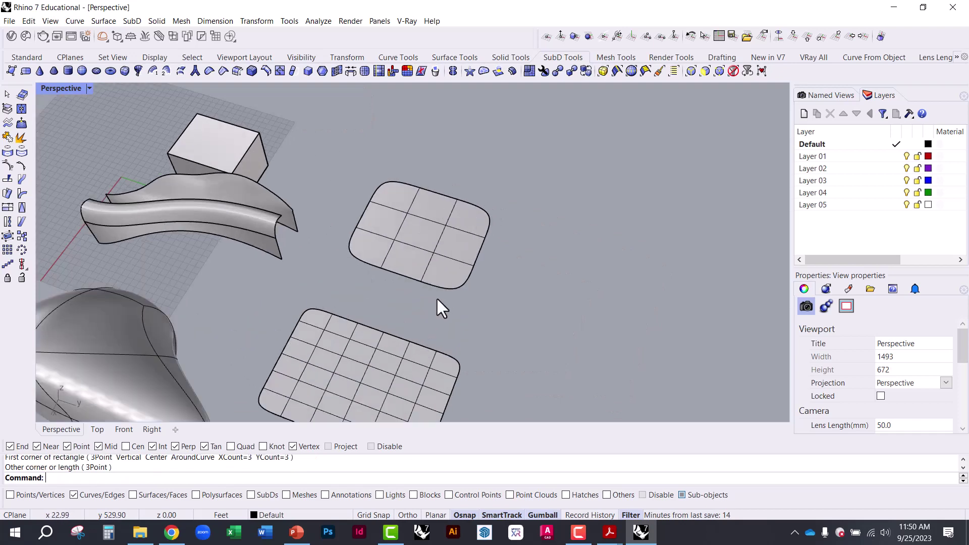
- Set the selection filter to faces and raise the middle face along one edge of the 3 by 3 SubD plane
{"action": "scroll", "coordinate": [462, 218], "scroll_direction": "up", "scroll_amount": 6}
{"action": "right_click_drag", "start_coordinate": [383, 268], "coordinate": [374, 214]}
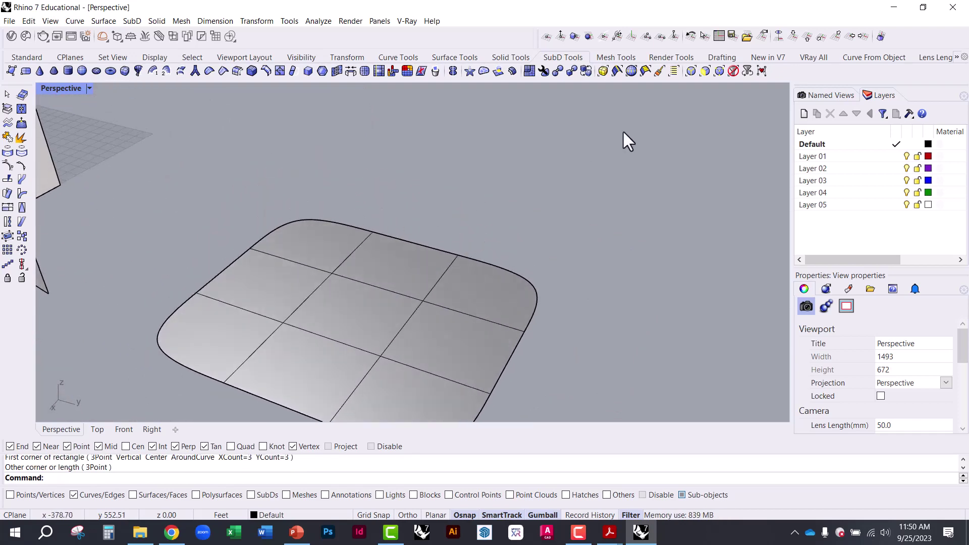
{"action": "left_click", "coordinate": [704, 72]}
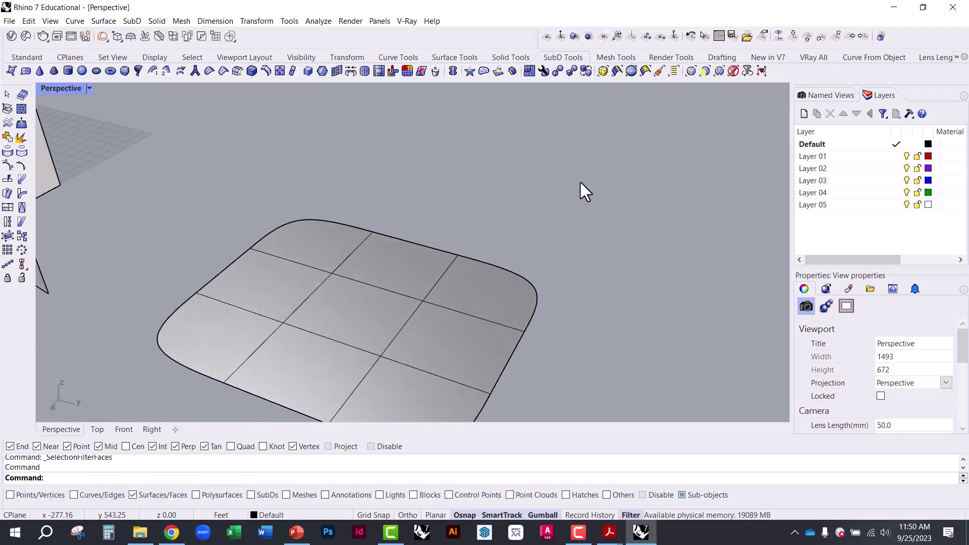
{"action": "left_click", "coordinate": [461, 328]}
{"action": "left_click_drag", "start_coordinate": [454, 314], "coordinate": [466, 172]}
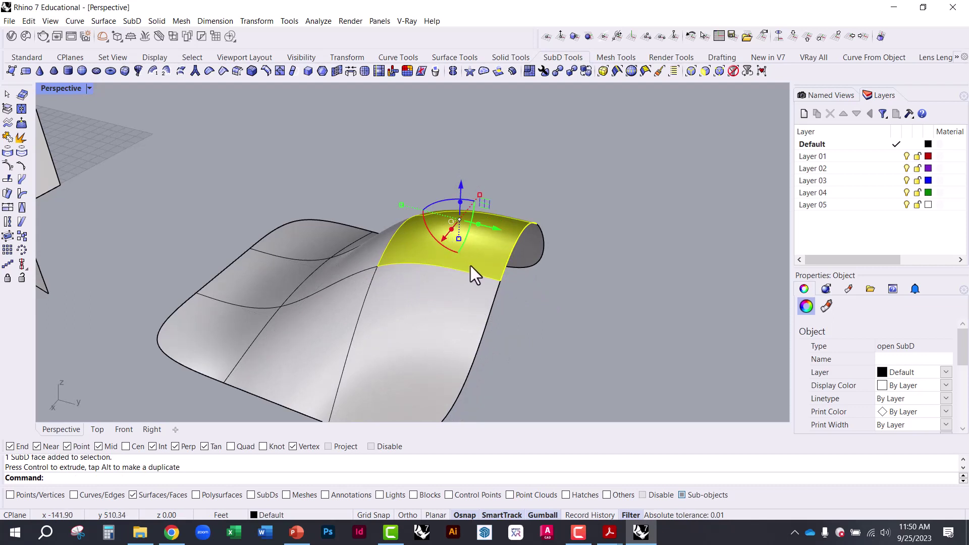
{"action": "right_click_drag", "start_coordinate": [494, 271], "coordinate": [399, 326]}
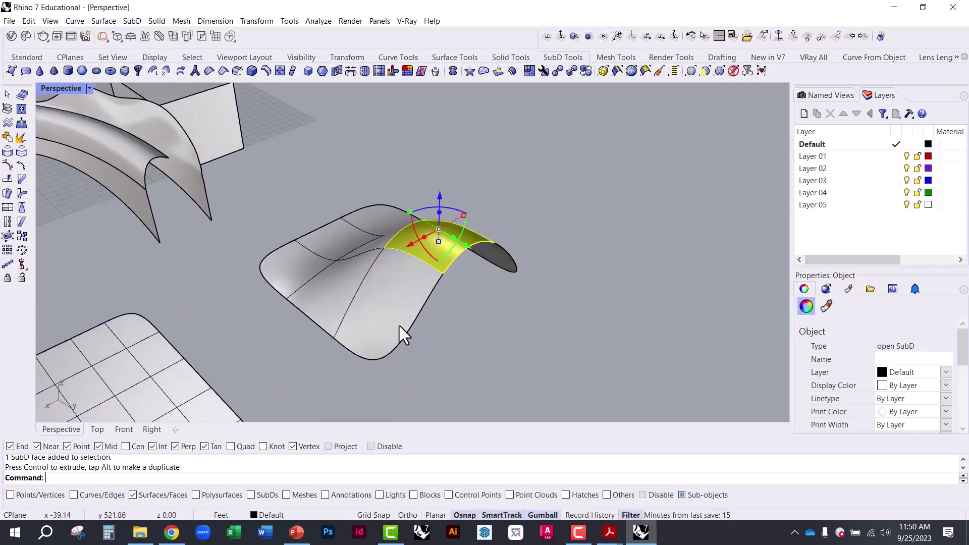
- Pull the corner face next to the raised face outward, away from the plane, and clear the selection
{"action": "left_click", "coordinate": [398, 326]}
{"action": "left_click_drag", "start_coordinate": [413, 321], "coordinate": [512, 385]}
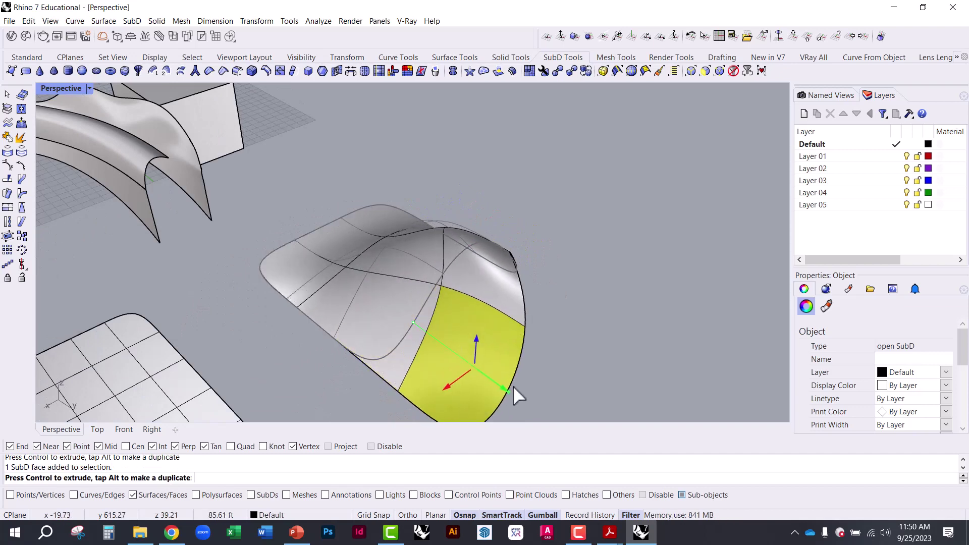
{"action": "left_click", "coordinate": [587, 325]}
{"action": "right_click_drag", "start_coordinate": [587, 325], "coordinate": [424, 282]}
{"action": "scroll", "coordinate": [465, 344], "scroll_direction": "up", "scroll_amount": 3}
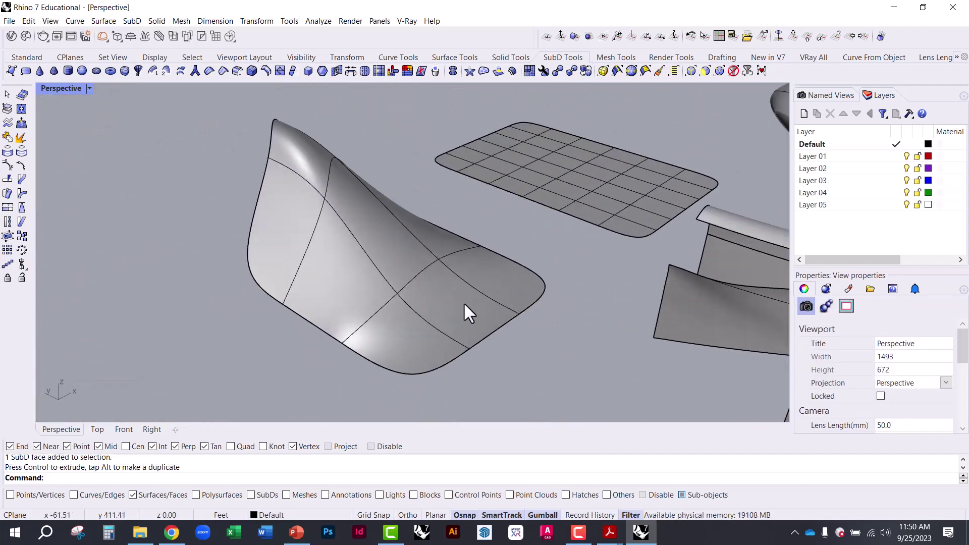
- Stretch the middle face on another edge of the 3 by 3 plane outward and clear the selection
{"action": "left_click", "coordinate": [491, 318]}
{"action": "left_click_drag", "start_coordinate": [425, 298], "coordinate": [513, 341]}
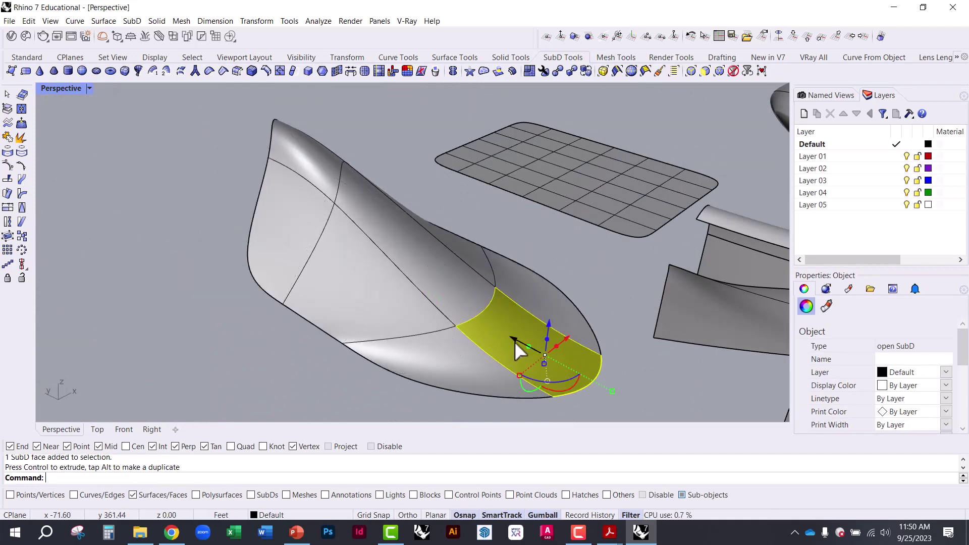
{"action": "key", "text": "Escape"}
- Select individual faces of the reshaped 3 by 3 plane, clear the selection, and disable the selection filter
{"action": "right_click_drag", "start_coordinate": [328, 279], "coordinate": [533, 239]}
{"action": "left_click", "coordinate": [474, 244]}
{"action": "right_click_drag", "start_coordinate": [371, 292], "coordinate": [404, 344]}
{"action": "left_click", "coordinate": [385, 373]}
{"action": "left_click", "coordinate": [422, 280]}
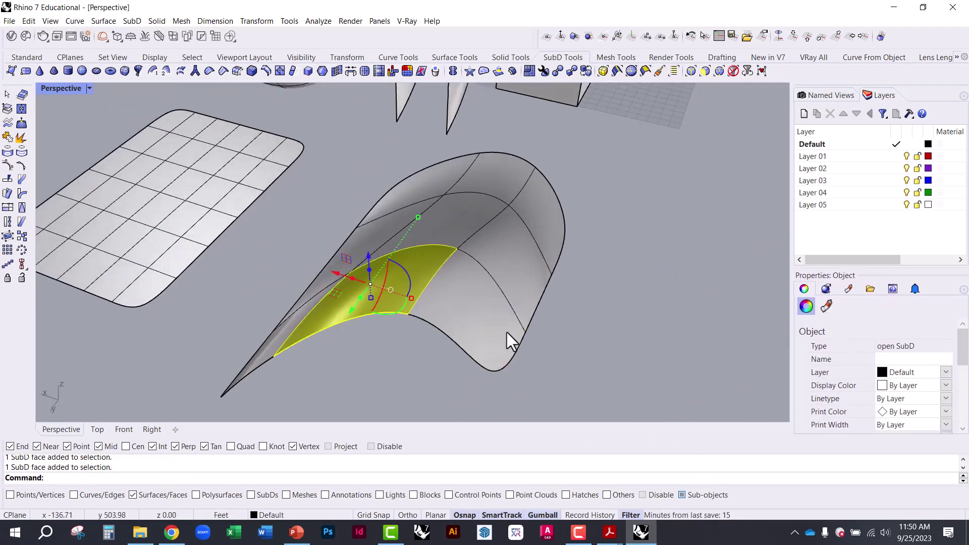
{"action": "left_click", "coordinate": [542, 367]}
{"action": "left_click", "coordinate": [683, 496]}
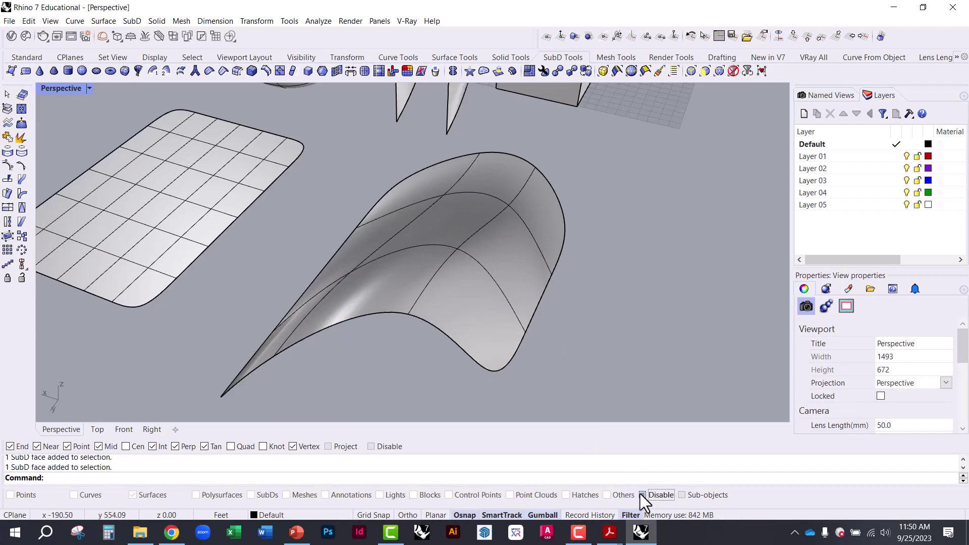
- Select the whole reshaped 3 by 3 SubD, examine it from several sides, and clear the selection
{"action": "left_click", "coordinate": [641, 494]}
{"action": "left_click", "coordinate": [482, 283]}
{"action": "right_click_drag", "start_coordinate": [482, 284], "coordinate": [415, 320]}
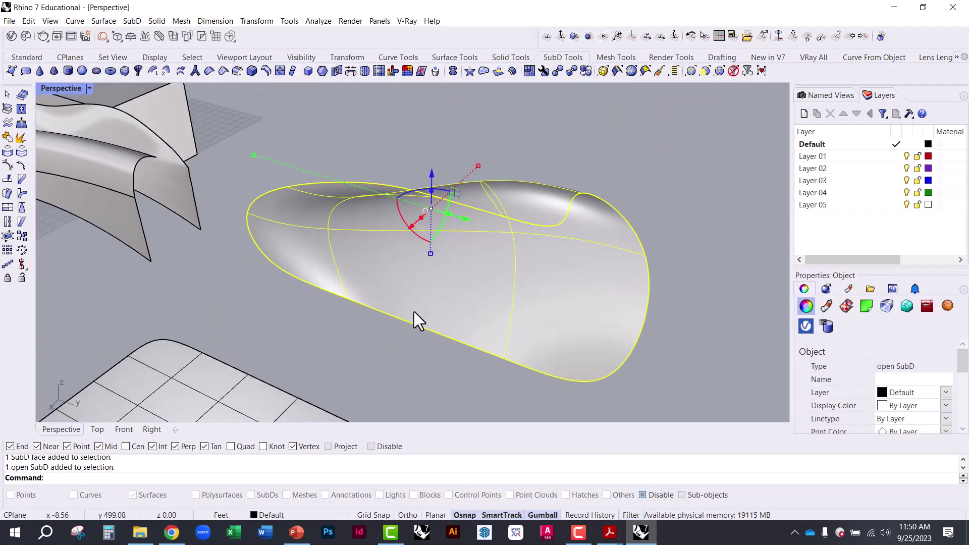
{"action": "key", "text": "Escape"}
{"action": "left_click", "coordinate": [391, 275]}
{"action": "right_click_drag", "start_coordinate": [391, 275], "coordinate": [400, 213]}
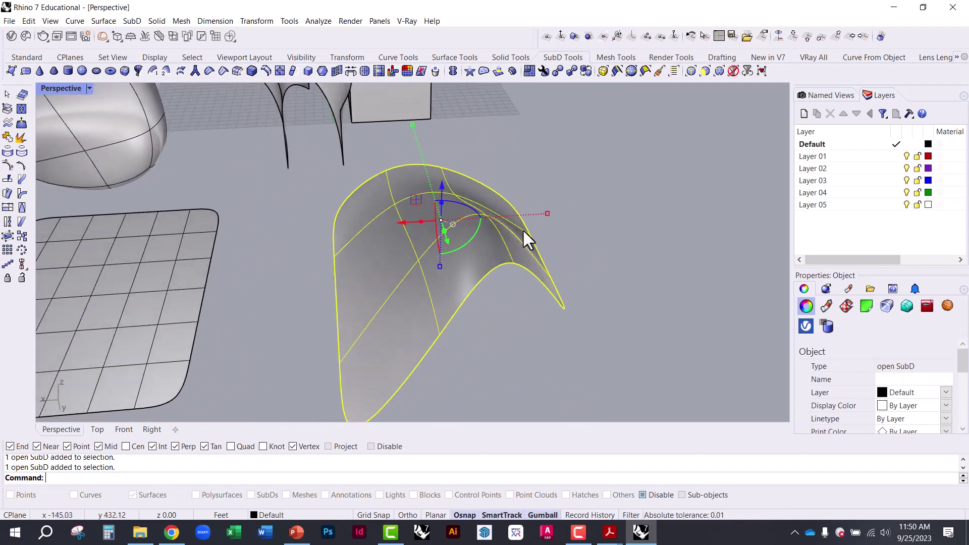
{"action": "key", "text": "Escape"}
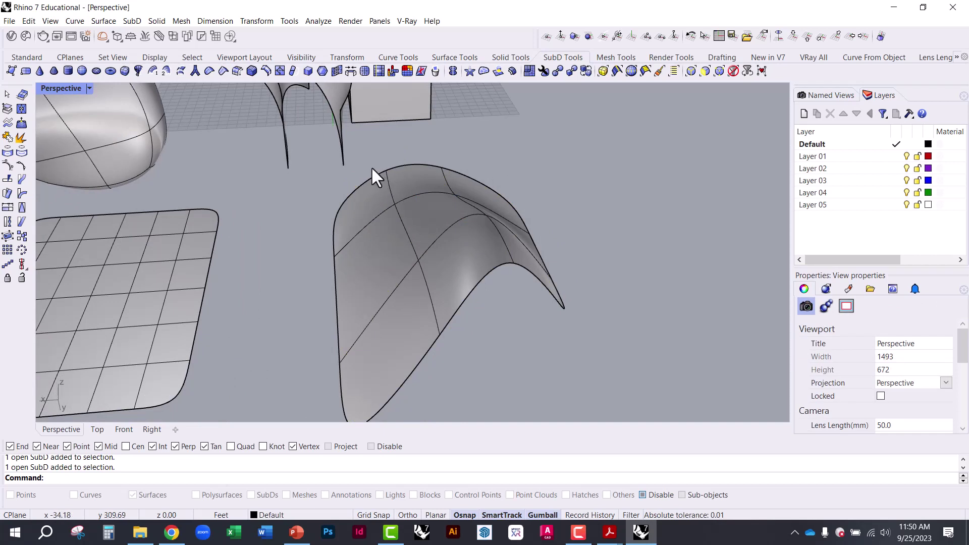
- Convert the reshaped 3 by 3 SubD to a NURBS surface, keeping the input object
{"action": "left_click", "coordinate": [422, 207]}
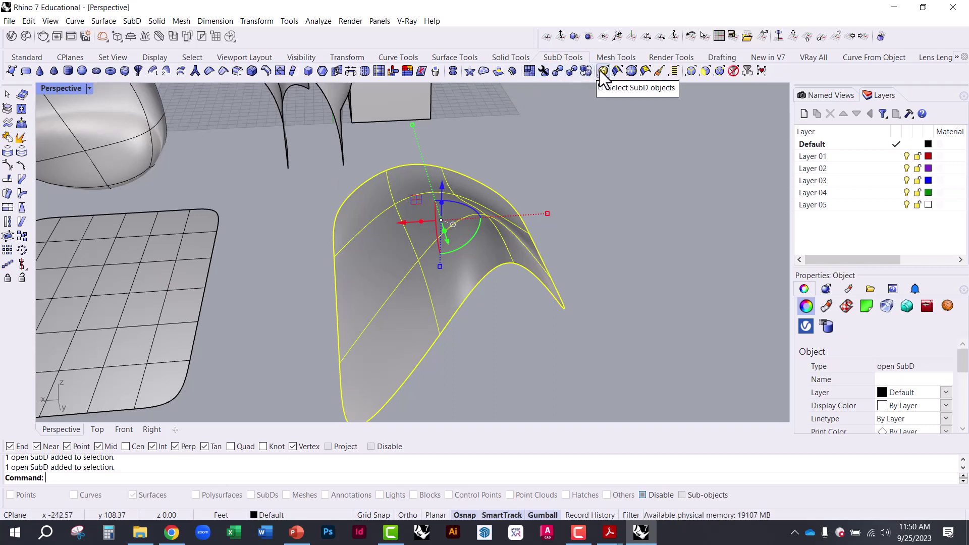
{"action": "left_click", "coordinate": [557, 70]}
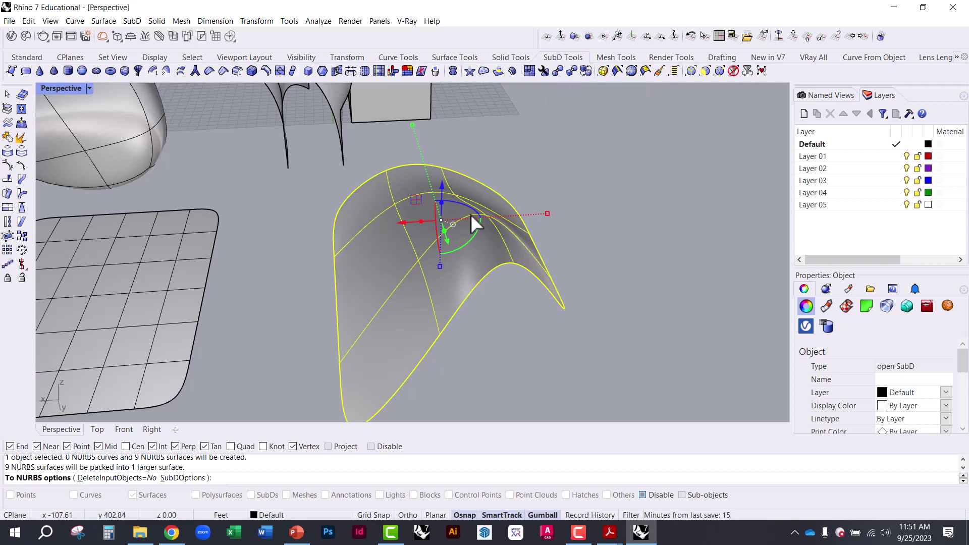
{"action": "key", "text": "Return"}
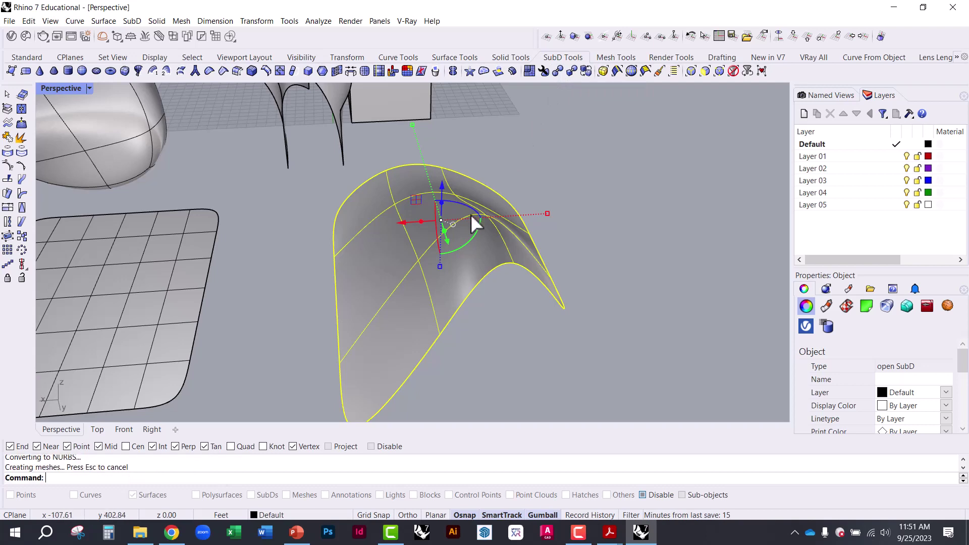
- Move the converted NURBS surface off the SubD to the open space beside it and clear the selection
{"action": "left_click", "coordinate": [502, 339]}
{"action": "left_click", "coordinate": [470, 296]}
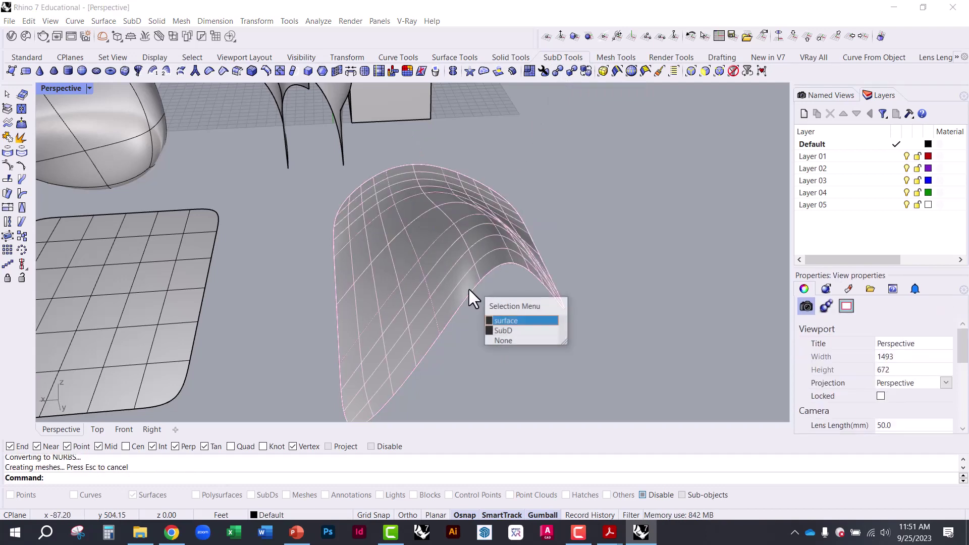
{"action": "left_click", "coordinate": [502, 321]}
{"action": "scroll", "coordinate": [368, 282], "scroll_direction": "down", "scroll_amount": 2}
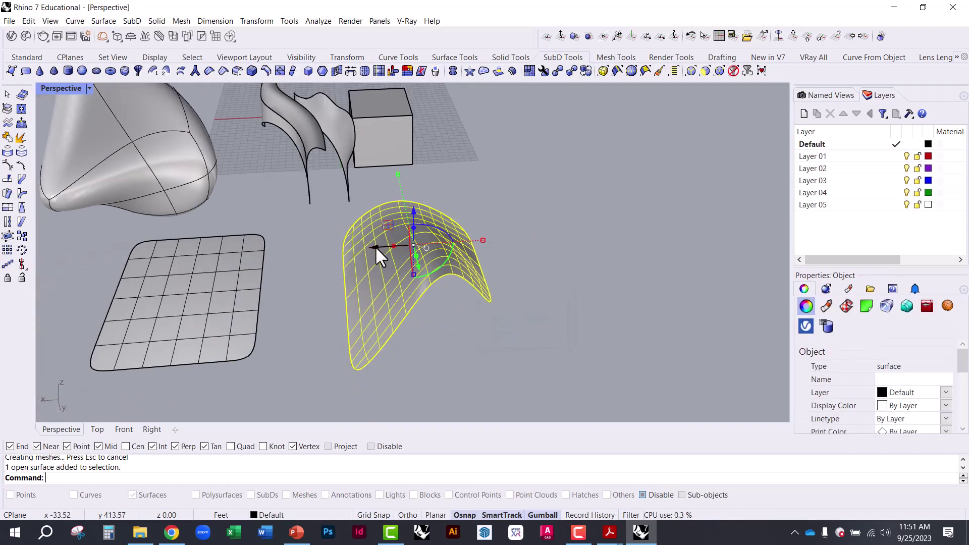
{"action": "key", "text": "alt"}
{"action": "left_click_drag", "start_coordinate": [374, 246], "coordinate": [649, 250]}
{"action": "left_click", "coordinate": [506, 232]}
{"action": "scroll", "coordinate": [510, 244], "scroll_direction": "down", "scroll_amount": 2}
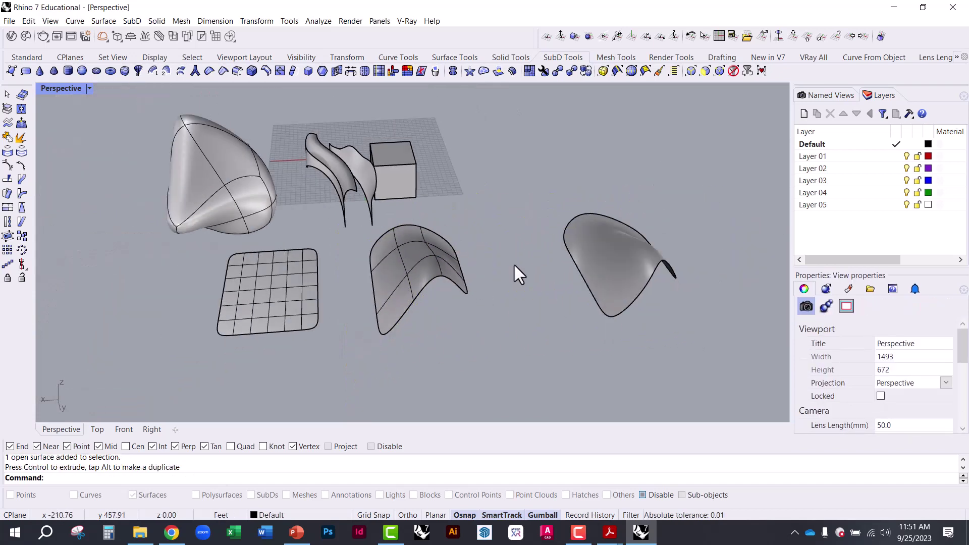
- Create a quad mesh from the reshaped SubD with QuadRemesh at a target quad count of 100, keeping the input
{"action": "scroll", "coordinate": [560, 265], "scroll_direction": "up", "scroll_amount": 8}
{"action": "left_click", "coordinate": [258, 262]}
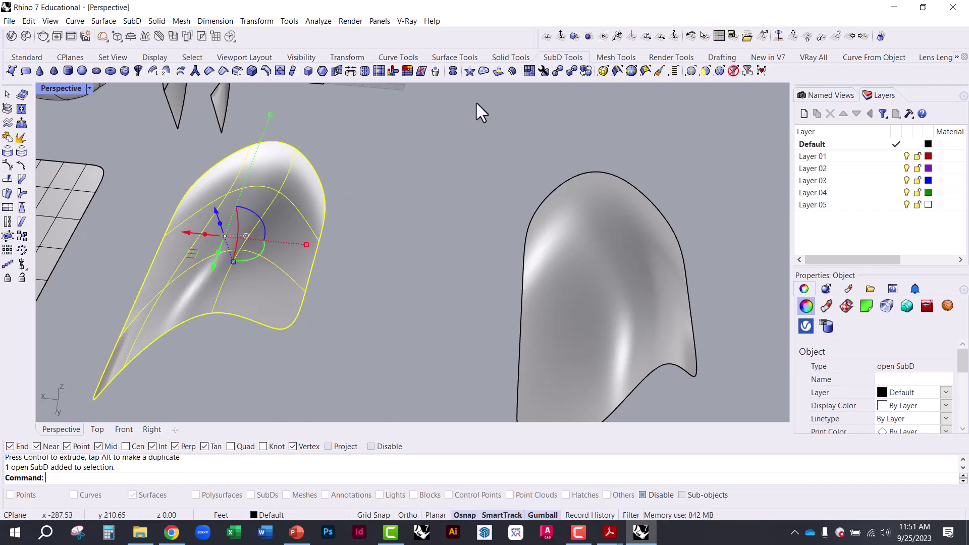
{"action": "left_click", "coordinate": [529, 71]}
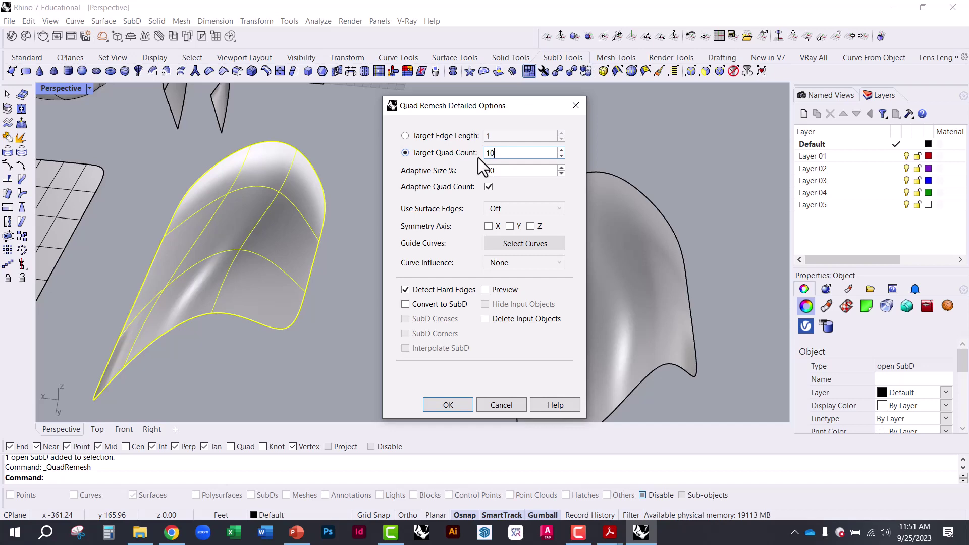
{"action": "type", "text": "0"}
{"action": "left_click", "coordinate": [451, 405]}
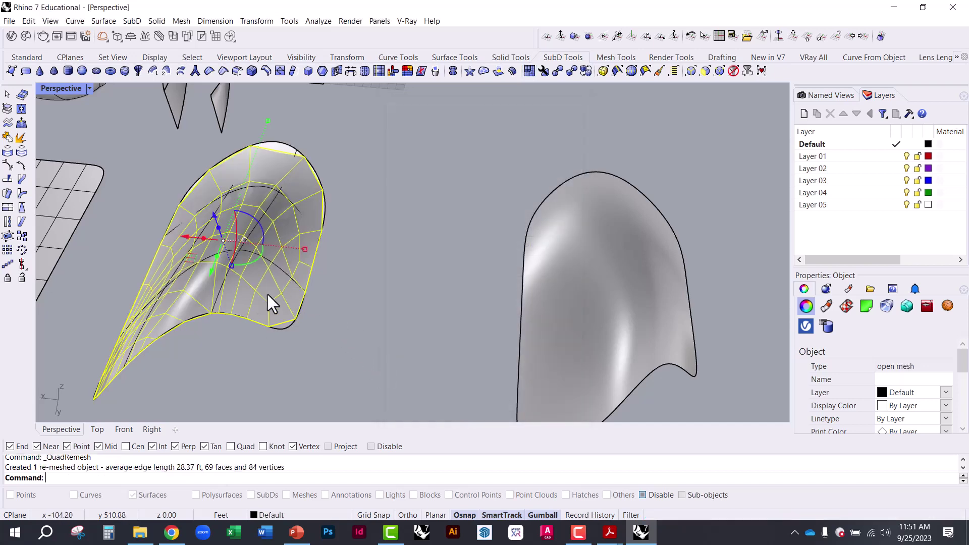
- Move the coarse quad mesh off the SubD to the far side of the NURBS surface and clear the selection
{"action": "left_click", "coordinate": [361, 298]}
{"action": "left_click", "coordinate": [279, 308]}
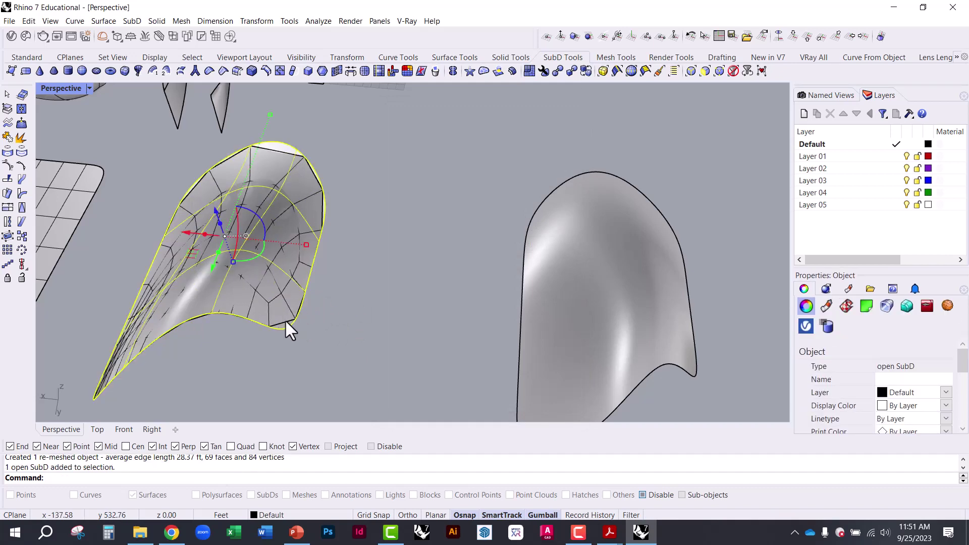
{"action": "left_click", "coordinate": [286, 321]}
{"action": "left_click", "coordinate": [316, 353]}
{"action": "scroll", "coordinate": [212, 280], "scroll_direction": "down", "scroll_amount": 3}
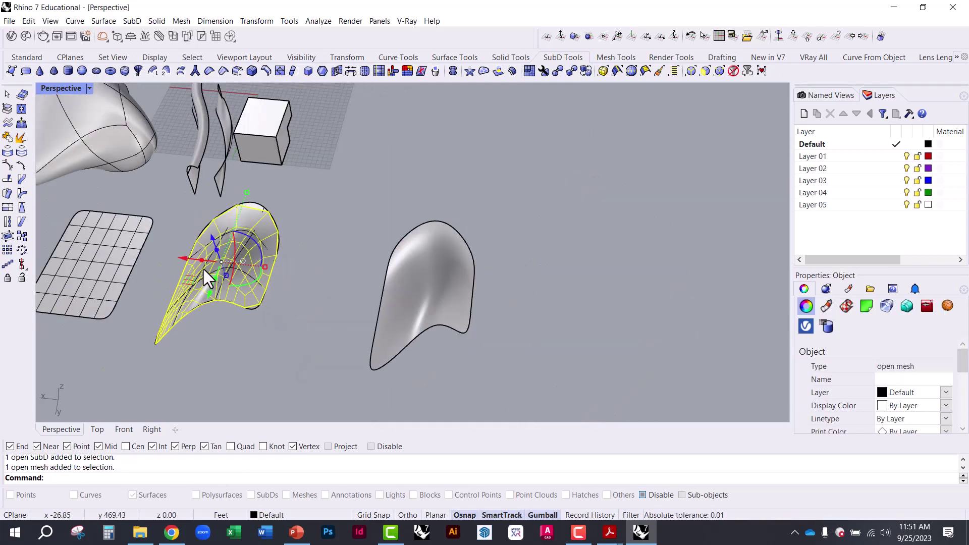
{"action": "left_click_drag", "start_coordinate": [181, 255], "coordinate": [519, 315]}
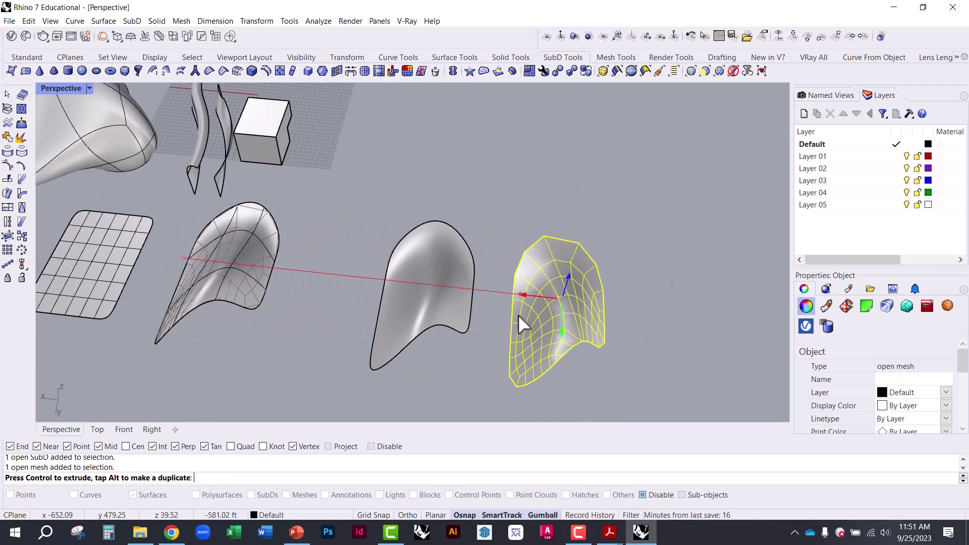
{"action": "left_click", "coordinate": [489, 232]}
- Examine the faceted quad mesh up close from several sides beside the smooth NURBS surface
{"action": "scroll", "coordinate": [546, 331], "scroll_direction": "up", "scroll_amount": 6}
{"action": "right_click_drag", "start_coordinate": [546, 331], "coordinate": [244, 256]}
{"action": "scroll", "coordinate": [243, 249], "scroll_direction": "up", "scroll_amount": 2}
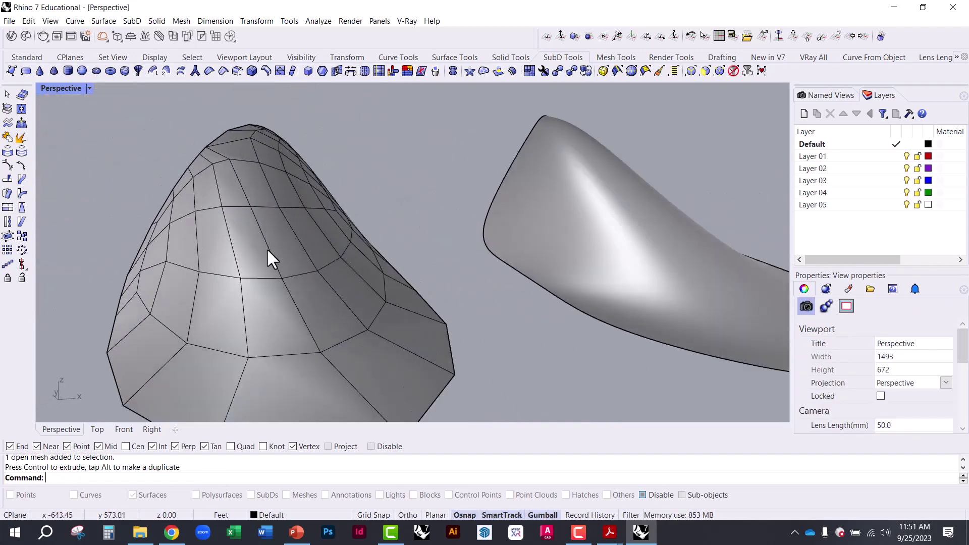
{"action": "scroll", "coordinate": [264, 247], "scroll_direction": "down", "scroll_amount": 2}
{"action": "scroll", "coordinate": [353, 252], "scroll_direction": "up", "scroll_amount": 2}
{"action": "right_click_drag", "start_coordinate": [355, 254], "coordinate": [544, 303]}
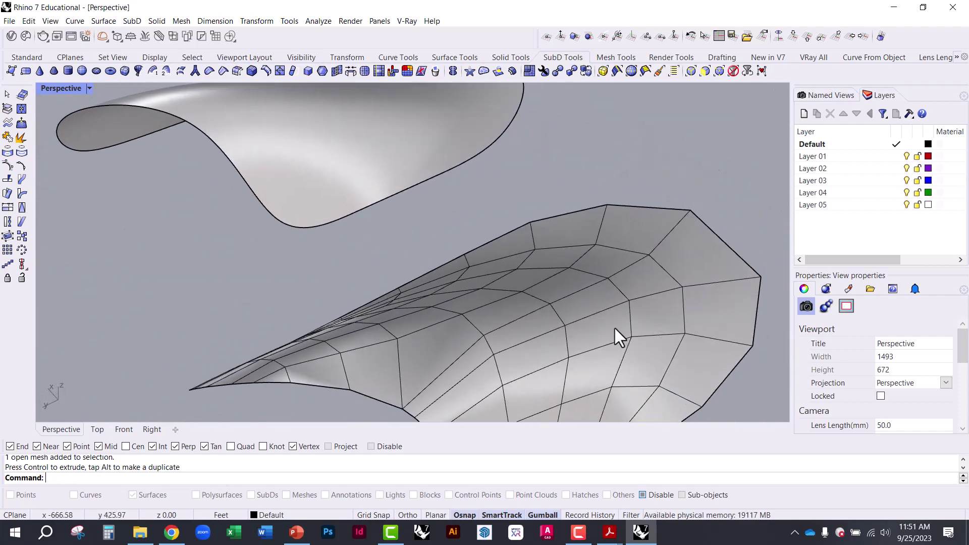
- Run QuadRemesh on the reshaped SubD again with a much higher target quad count, keeping the input, and clear the selection
{"action": "scroll", "coordinate": [600, 329], "scroll_direction": "down", "scroll_amount": 3}
{"action": "right_click_drag", "start_coordinate": [582, 328], "coordinate": [281, 242]}
{"action": "left_click", "coordinate": [288, 233]}
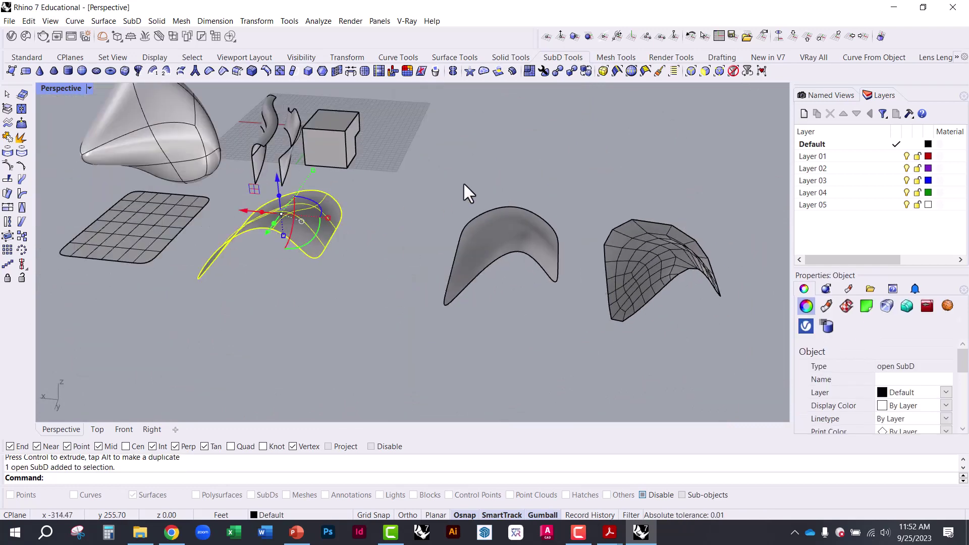
{"action": "left_click", "coordinate": [529, 70]}
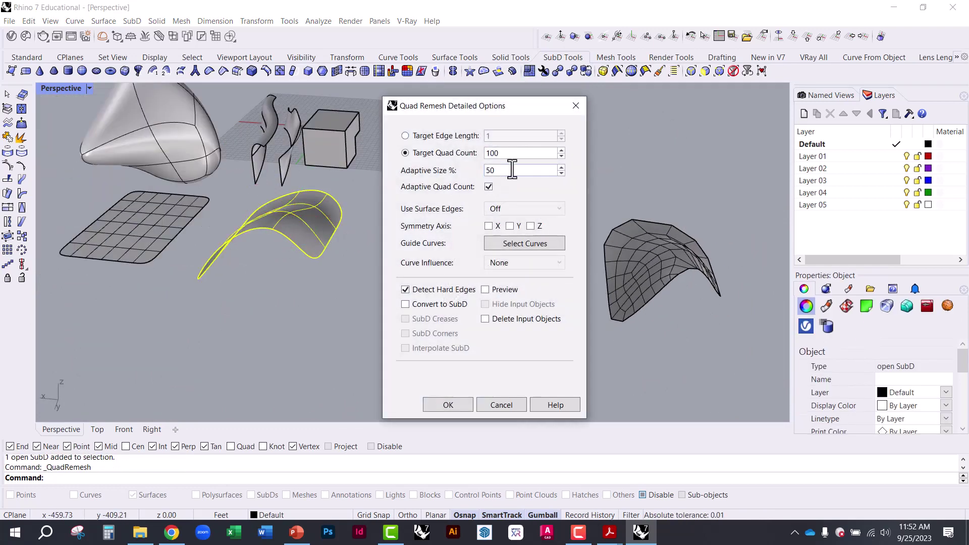
{"action": "left_click_drag", "start_coordinate": [508, 156], "coordinate": [474, 153]}
{"action": "left_click", "coordinate": [448, 405]}
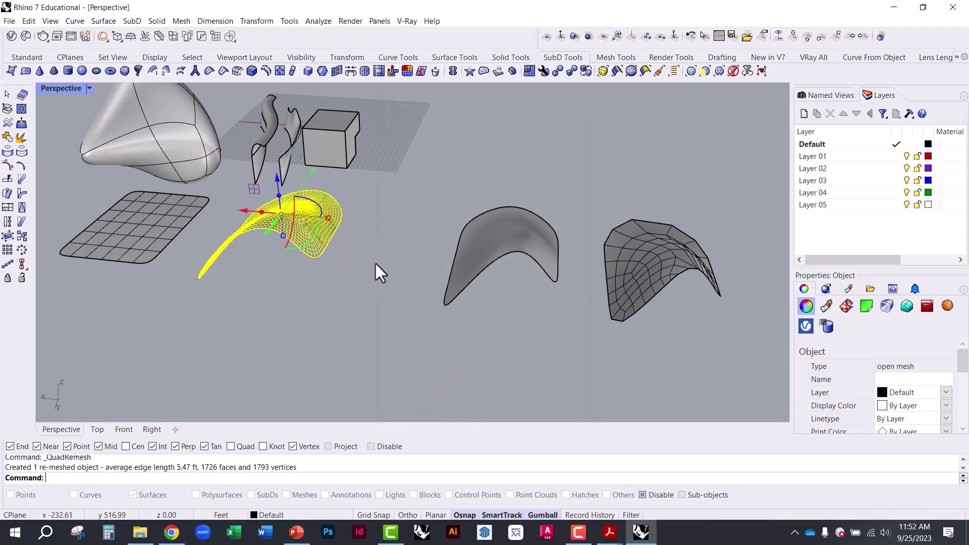
{"action": "key", "text": "Escape"}
- Move the dense quad mesh off the SubD into the gap before the NURBS surface and clear the selection
{"action": "scroll", "coordinate": [304, 213], "scroll_direction": "up", "scroll_amount": 3}
{"action": "scroll", "coordinate": [304, 215], "scroll_direction": "up", "scroll_amount": 2}
{"action": "left_click", "coordinate": [289, 255]}
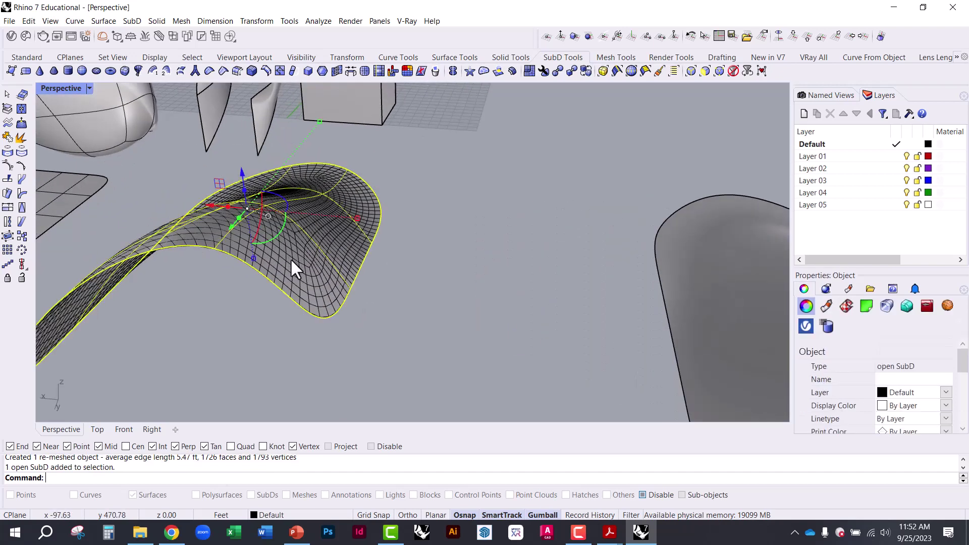
{"action": "left_click", "coordinate": [315, 317]}
{"action": "left_click", "coordinate": [338, 338]}
{"action": "scroll", "coordinate": [242, 262], "scroll_direction": "down", "scroll_amount": 4}
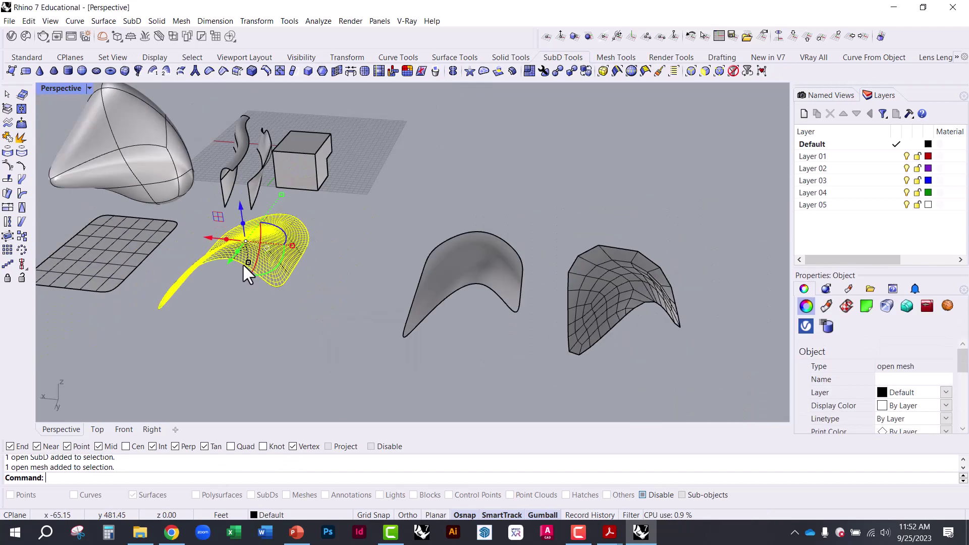
{"action": "left_click_drag", "start_coordinate": [207, 240], "coordinate": [306, 241]}
{"action": "key", "text": "Escape"}
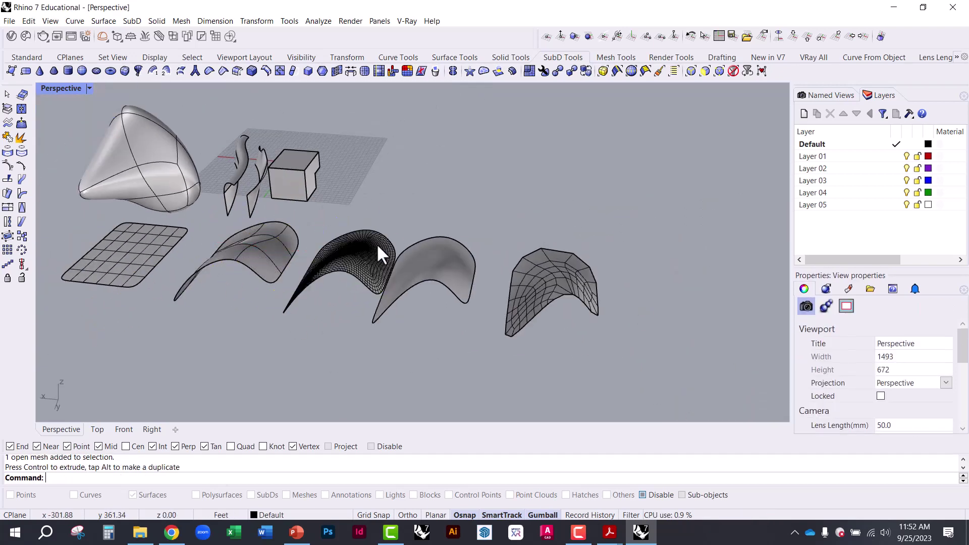
- Examine the dense quad mesh from several sides next to the NURBS surface
{"action": "scroll", "coordinate": [304, 255], "scroll_direction": "up", "scroll_amount": 4}
{"action": "right_click_drag", "start_coordinate": [304, 254], "coordinate": [438, 301]}
{"action": "scroll", "coordinate": [444, 259], "scroll_direction": "down", "scroll_amount": 5}
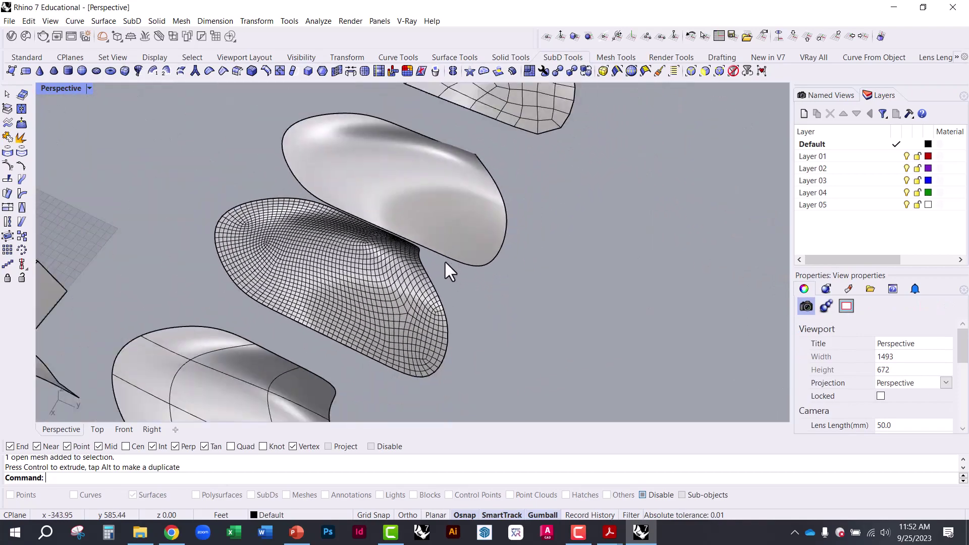
{"action": "scroll", "coordinate": [360, 294], "scroll_direction": "up", "scroll_amount": 5}
{"action": "mouse_move", "coordinate": [294, 303]}
{"action": "right_mouse_down"}
{"action": "mouse_move", "coordinate": [277, 268]}
{"action": "mouse_move", "coordinate": [372, 325]}
{"action": "mouse_move", "coordinate": [316, 259]}
{"action": "mouse_move", "coordinate": [292, 255]}
{"action": "mouse_move", "coordinate": [283, 301]}
{"action": "right_mouse_up"}
{"action": "left_click", "coordinate": [331, 240]}
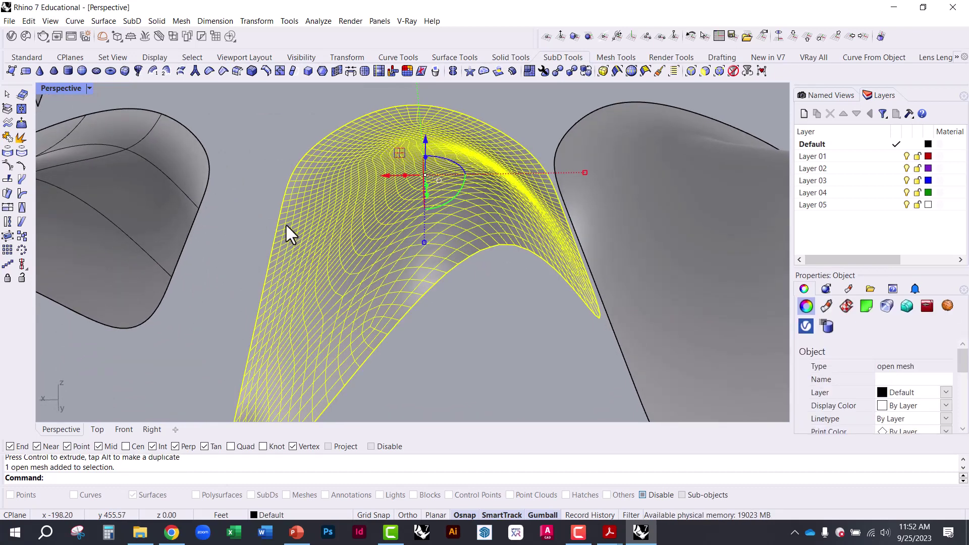
{"action": "type", "text": "Ontro"}
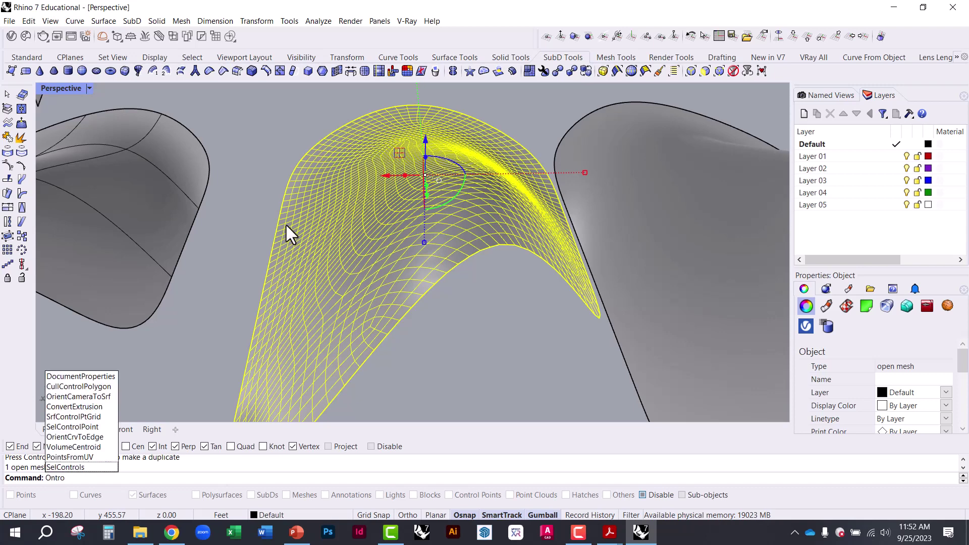
{"action": "key", "text": "BackSpace"}
{"action": "key", "text": "BackSpace"}
{"action": "key", "text": "BackSpace"}
{"action": "key", "text": "BackSpace"}
{"action": "key", "text": "BackSpace"}
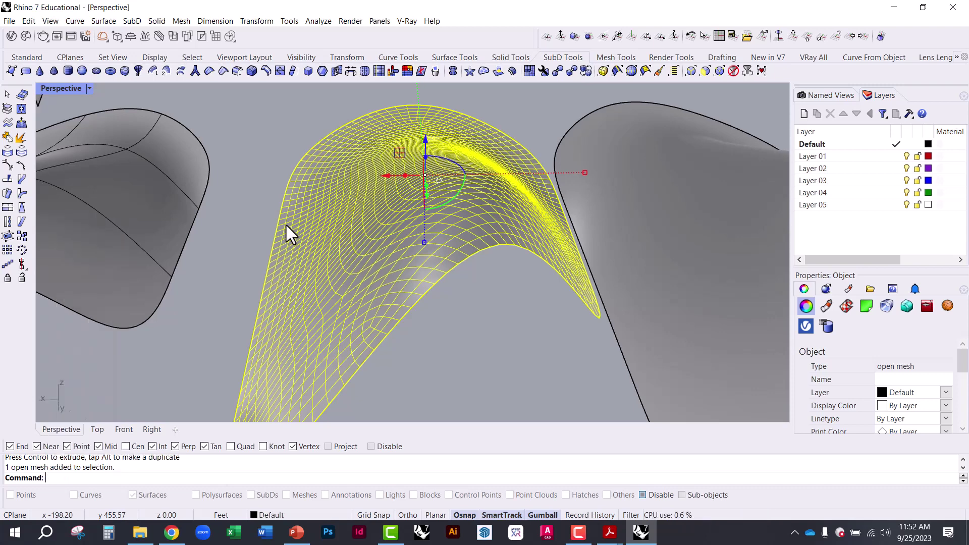
{"action": "type", "text": "Controlp"}
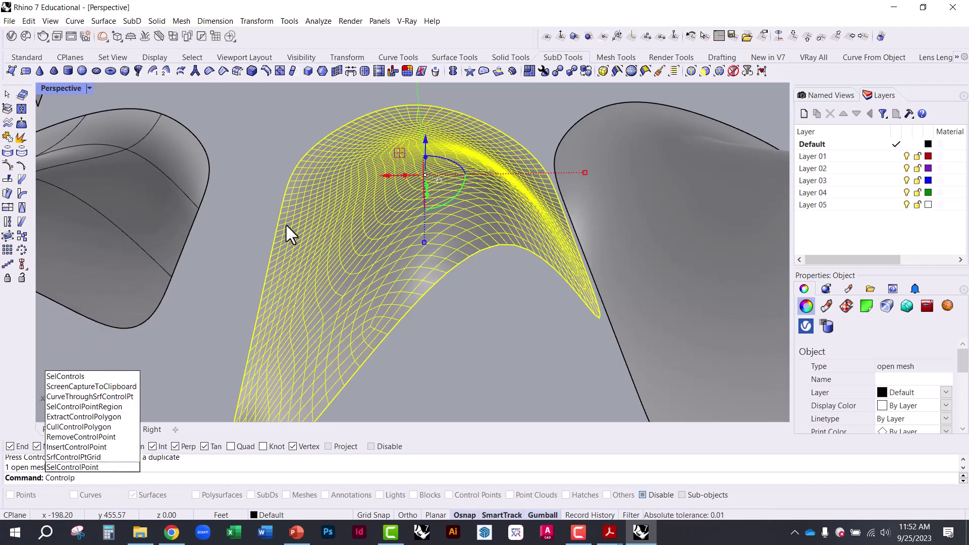
{"action": "type", "text": "oints"}
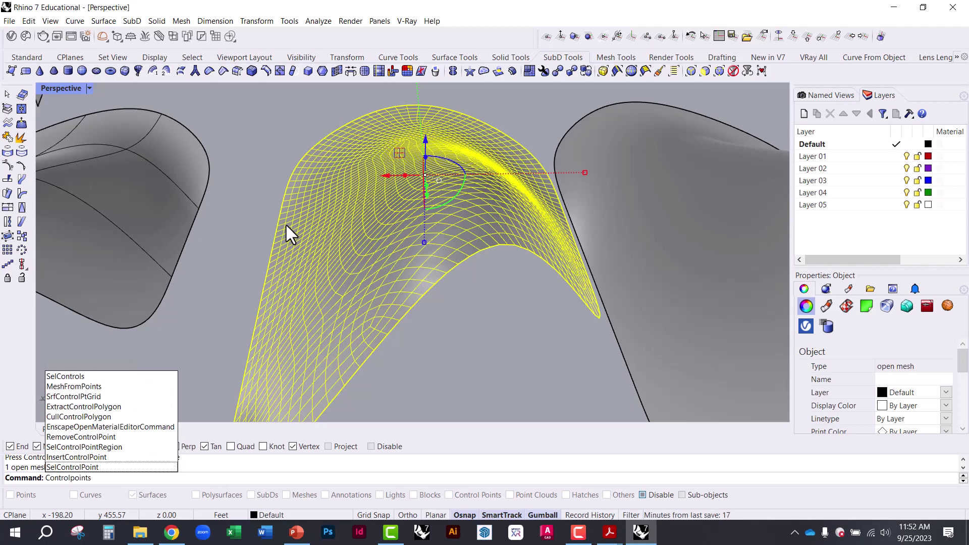
{"action": "key", "text": "Down"}
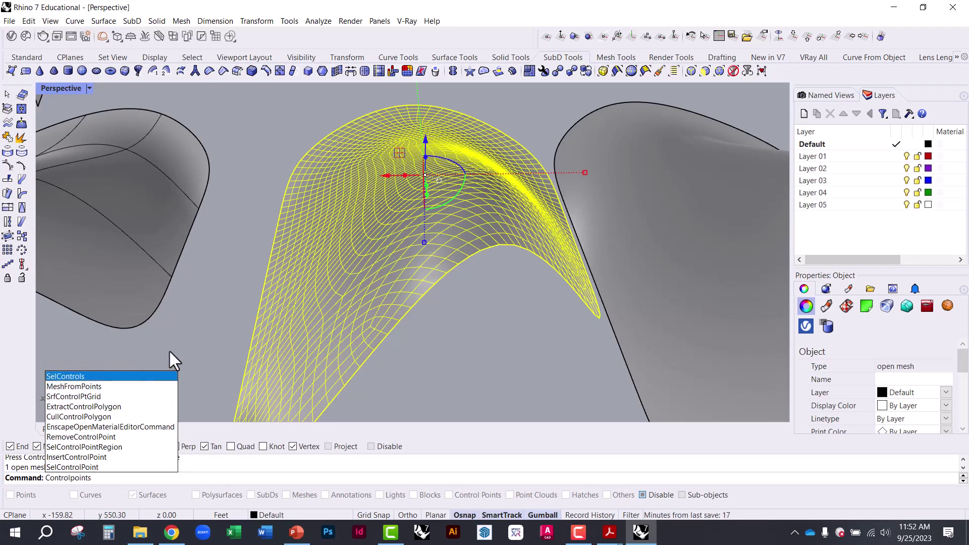
{"action": "key", "text": "Escape"}
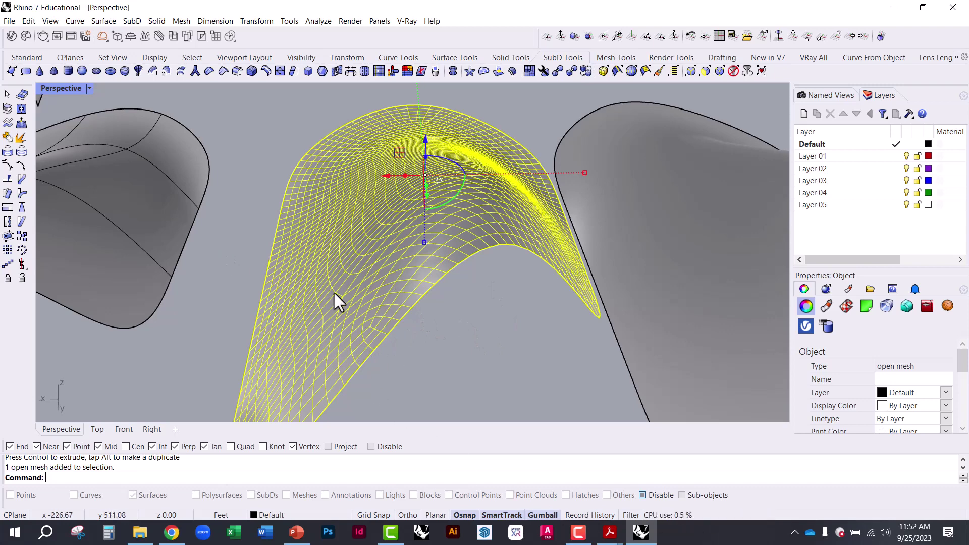
- Turn on the control points of the dense quad mesh with PointsOn
{"action": "left_click", "coordinate": [265, 179]}
{"action": "scroll", "coordinate": [426, 227], "scroll_direction": "down", "scroll_amount": 5}
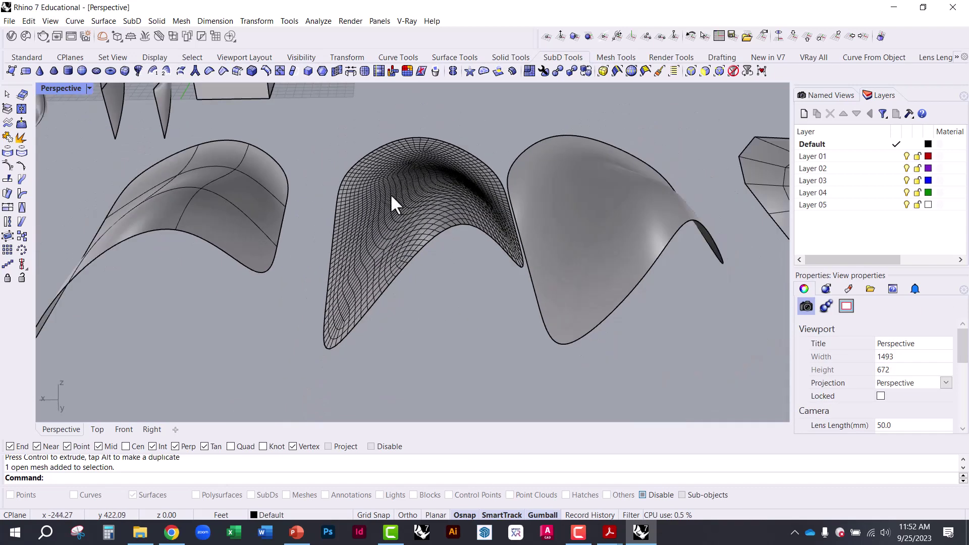
{"action": "left_click", "coordinate": [417, 166]}
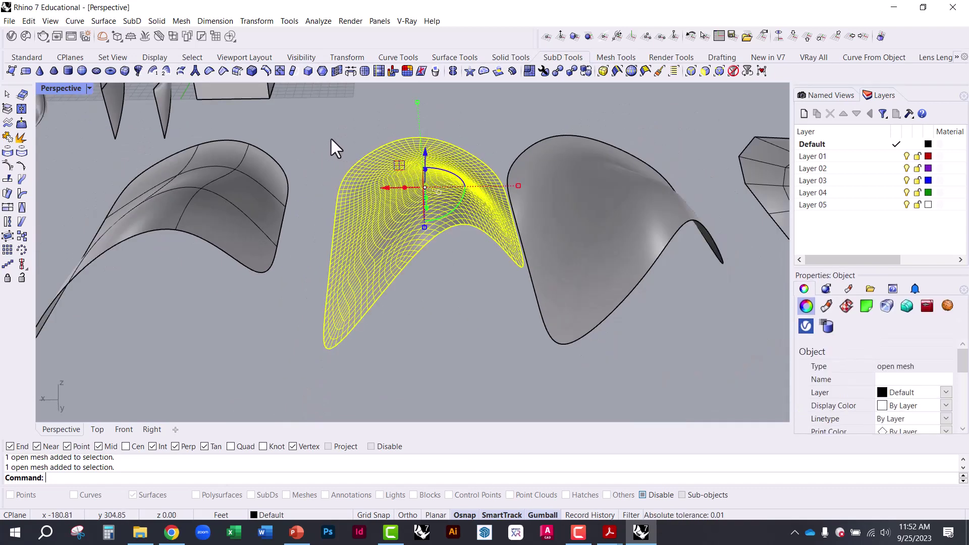
{"action": "type", "text": "Point"}
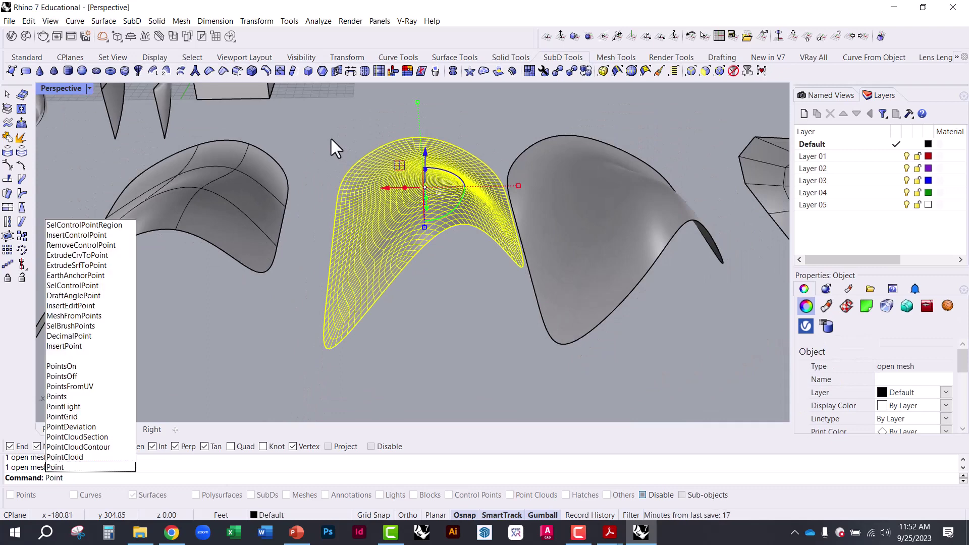
{"action": "type", "text": "sOn"}
{"action": "key", "text": "Return"}
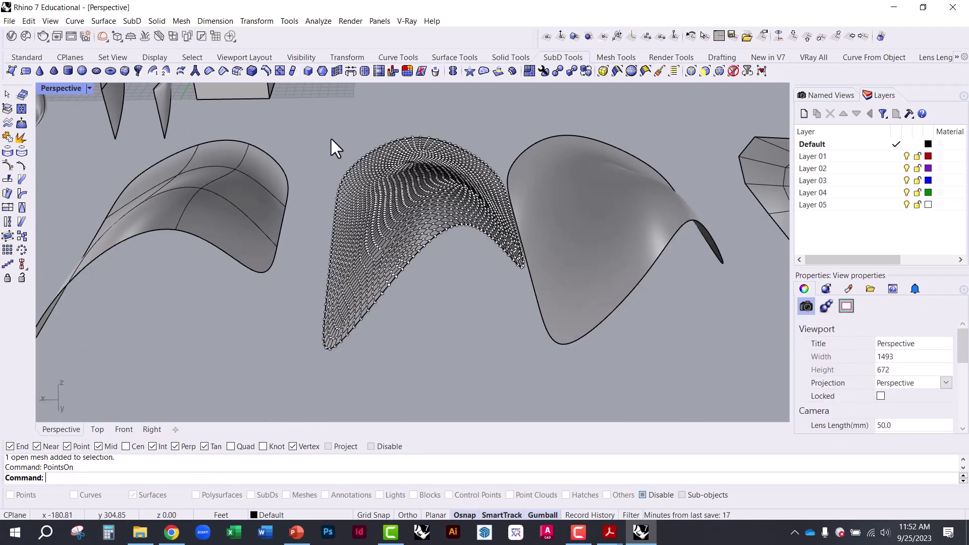
- Try to lift a patch of control points on the dense quad mesh's upper edge, undo the move and turn the points off
{"action": "scroll", "coordinate": [440, 210], "scroll_direction": "up", "scroll_amount": 2}
{"action": "scroll", "coordinate": [439, 211], "scroll_direction": "up", "scroll_amount": 2}
{"action": "left_click", "coordinate": [385, 223]}
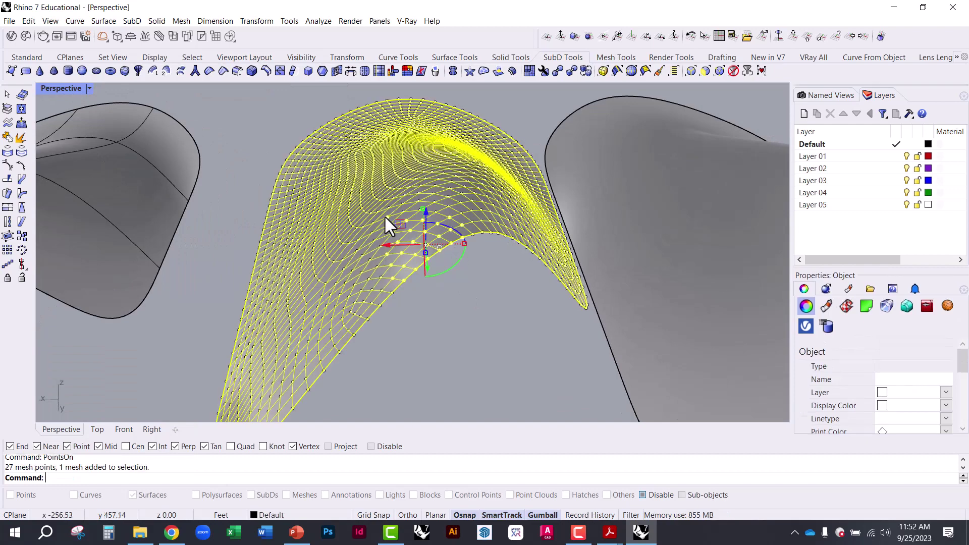
{"action": "left_click", "coordinate": [454, 259]}
{"action": "left_click_drag", "start_coordinate": [260, 125], "coordinate": [340, 222]}
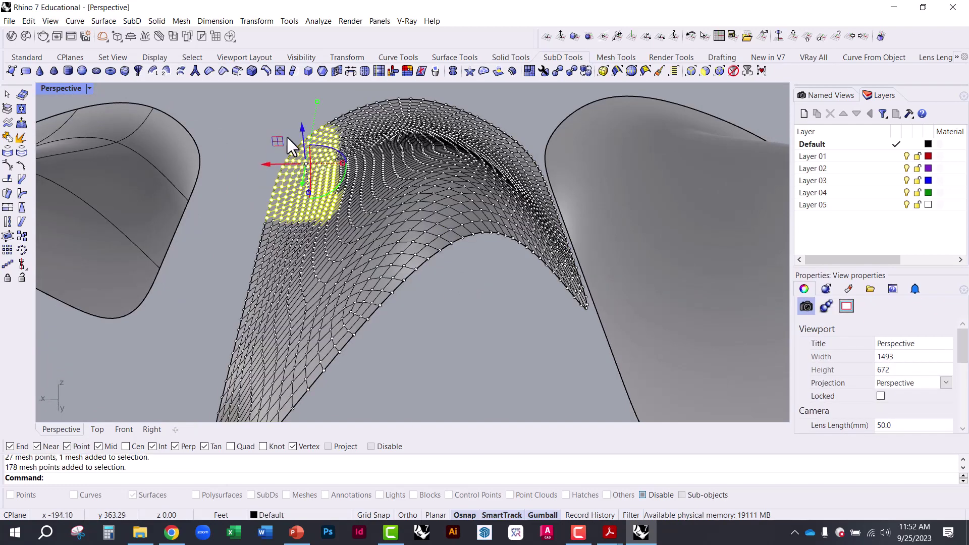
{"action": "left_click_drag", "start_coordinate": [301, 128], "coordinate": [297, 93]}
{"action": "right_click_drag", "start_coordinate": [284, 99], "coordinate": [274, 245]}
{"action": "key", "text": "ctrl+z"}
{"action": "scroll", "coordinate": [274, 245], "scroll_direction": "up", "scroll_amount": 3}
{"action": "key", "text": "Escape"}
{"action": "key", "text": "Escape"}
- Examine the dense quad mesh's faces from several sides, up to its low rounded end
{"action": "scroll", "coordinate": [299, 213], "scroll_direction": "down", "scroll_amount": 8}
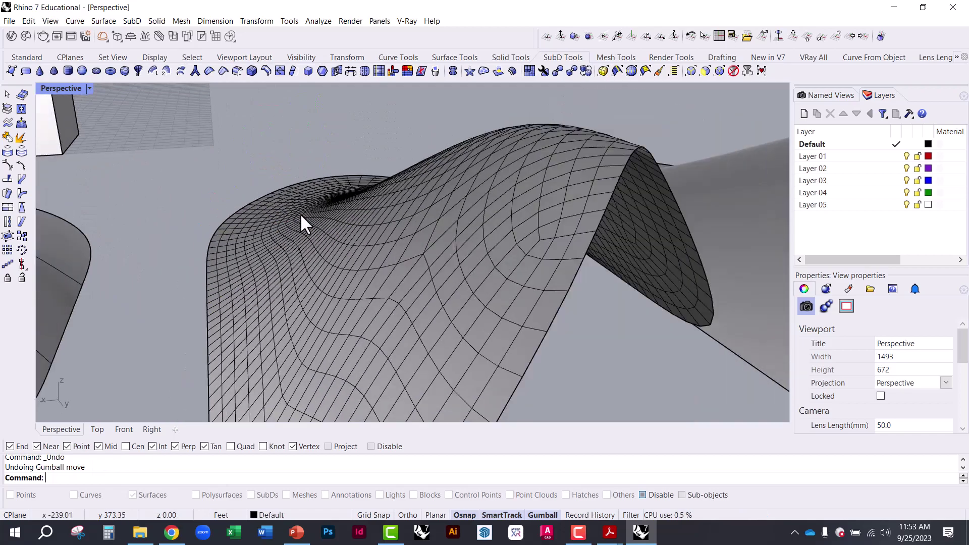
{"action": "scroll", "coordinate": [364, 212], "scroll_direction": "up", "scroll_amount": 5}
{"action": "right_click_drag", "start_coordinate": [364, 213], "coordinate": [160, 215]}
{"action": "scroll", "coordinate": [169, 187], "scroll_direction": "down", "scroll_amount": 10}
{"action": "scroll", "coordinate": [485, 256], "scroll_direction": "up", "scroll_amount": 5}
{"action": "right_click_drag", "start_coordinate": [485, 256], "coordinate": [283, 283]}
{"action": "scroll", "coordinate": [361, 250], "scroll_direction": "down", "scroll_amount": 4}
{"action": "scroll", "coordinate": [360, 251], "scroll_direction": "up", "scroll_amount": 3}
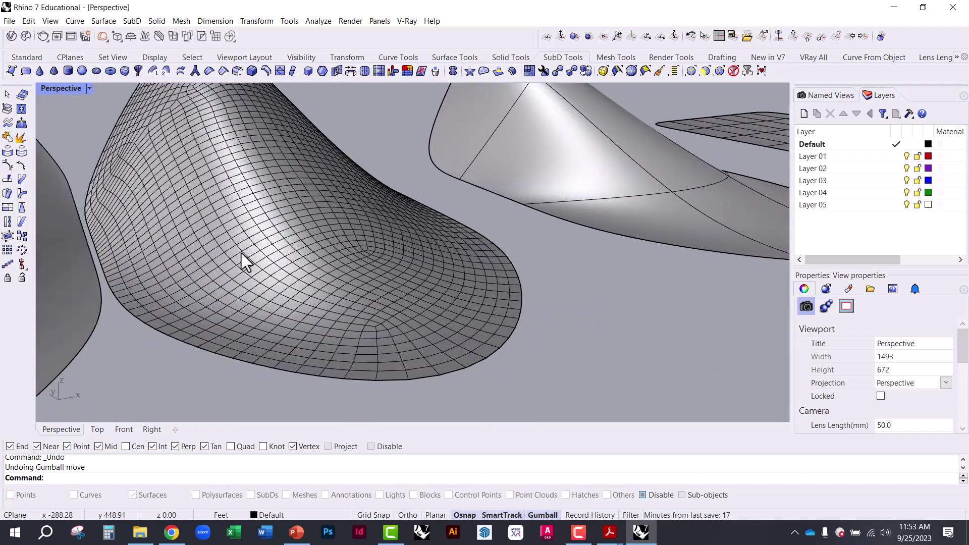
{"action": "scroll", "coordinate": [407, 215], "scroll_direction": "up", "scroll_amount": 3}
- Turn on the control points of the dense quad mesh with PointsOn
{"action": "right_click_drag", "start_coordinate": [389, 222], "coordinate": [326, 222]}
{"action": "left_click", "coordinate": [377, 258]}
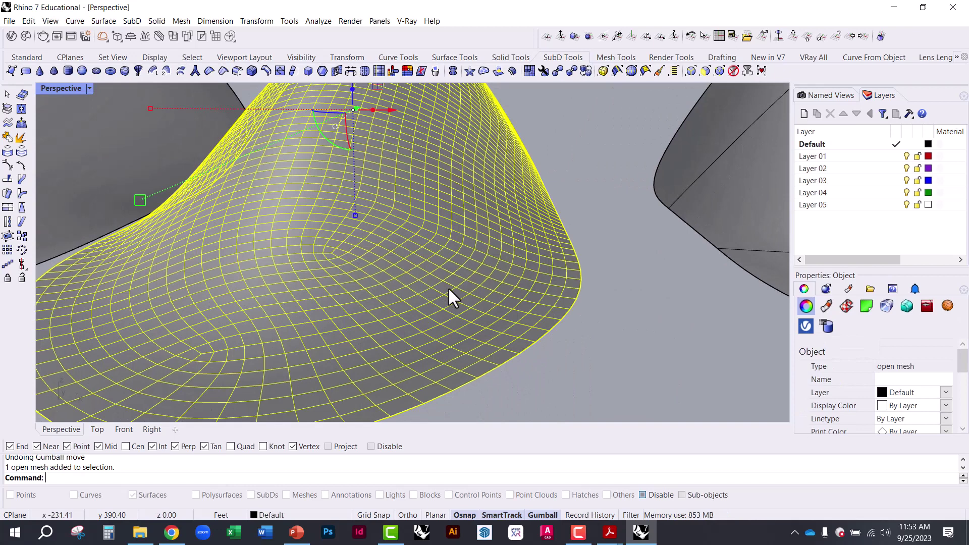
{"action": "type", "text": "PointsOn"}
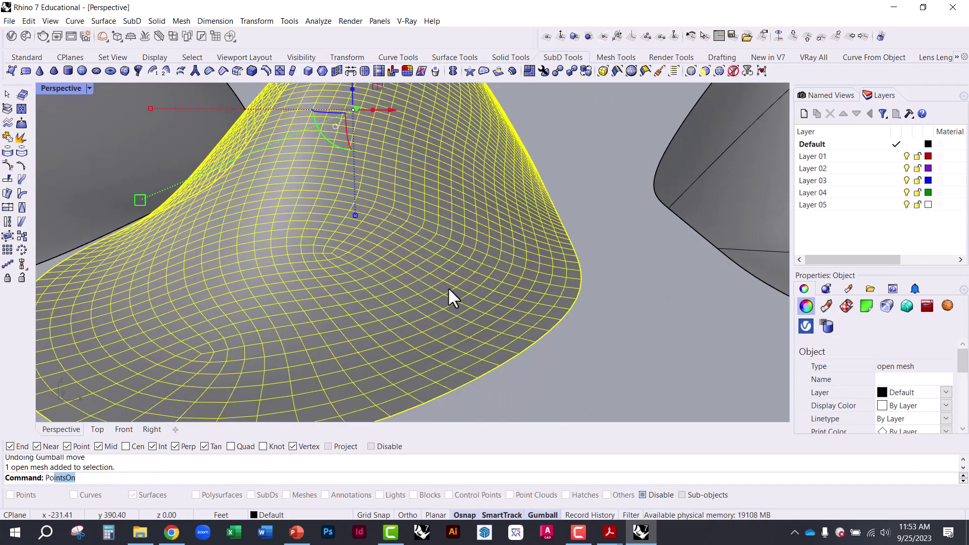
{"action": "key", "text": "Return"}
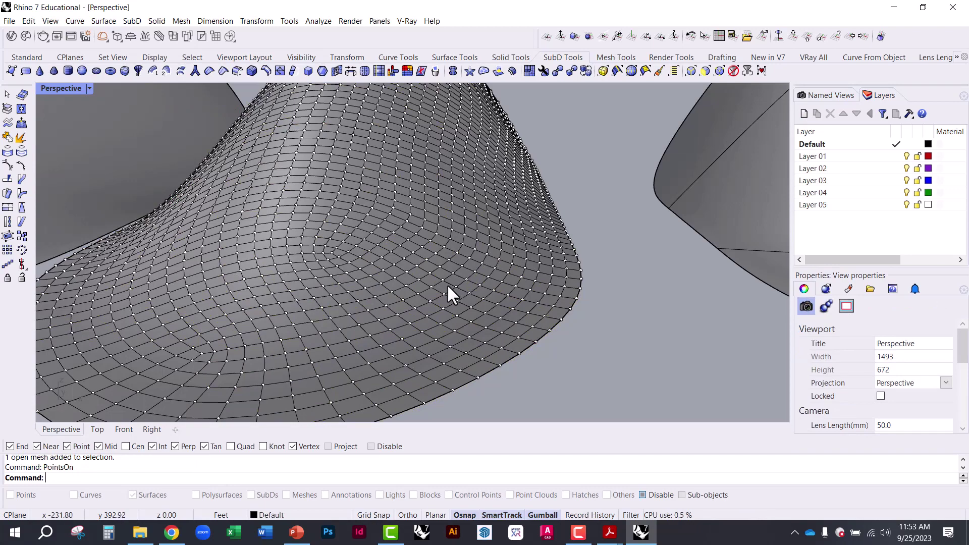
- Start SoftMove on the window of control points near the rounded end of the dense quad mesh
{"action": "right_click_drag", "start_coordinate": [446, 284], "coordinate": [510, 296]}
{"action": "type", "text": "Soft"}
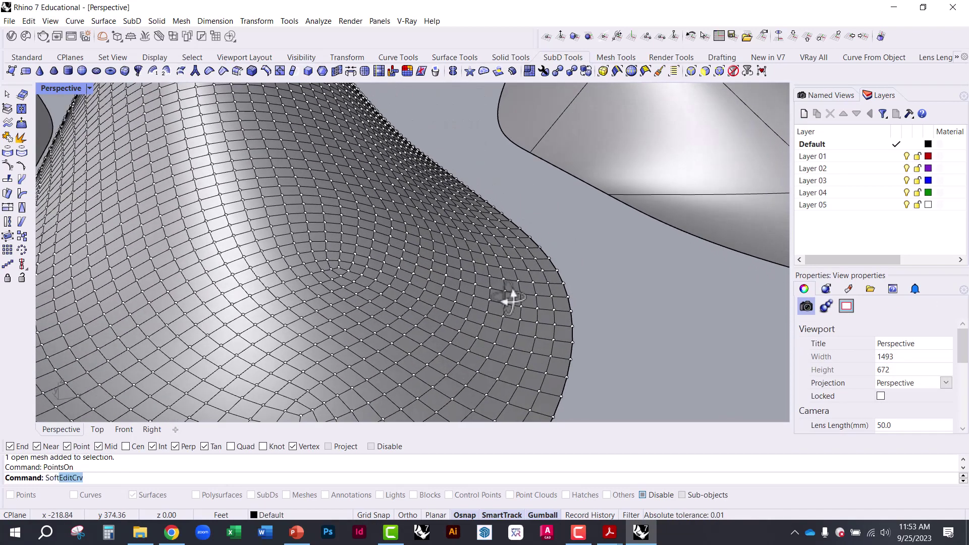
{"action": "type", "text": "Move"}
{"action": "key", "text": "Return"}
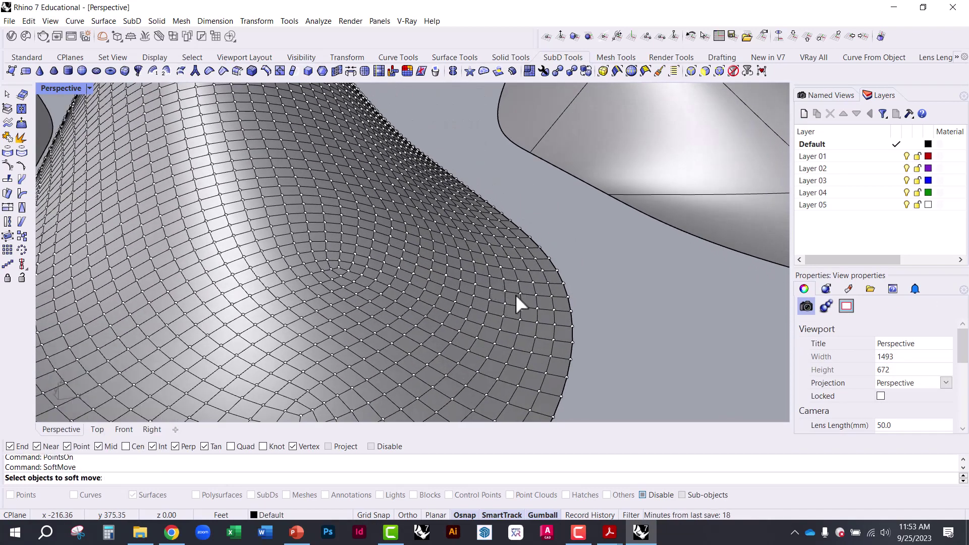
{"action": "right_click_drag", "start_coordinate": [515, 294], "coordinate": [407, 174]}
{"action": "left_click_drag", "start_coordinate": [406, 164], "coordinate": [569, 338]}
{"action": "scroll", "coordinate": [477, 296], "scroll_direction": "up", "scroll_amount": 3}
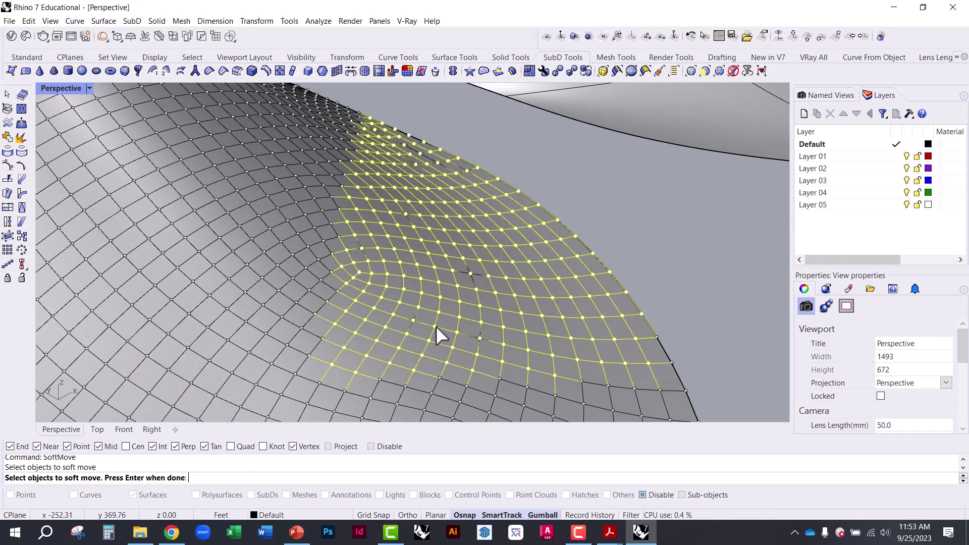
{"action": "key", "text": "Return"}
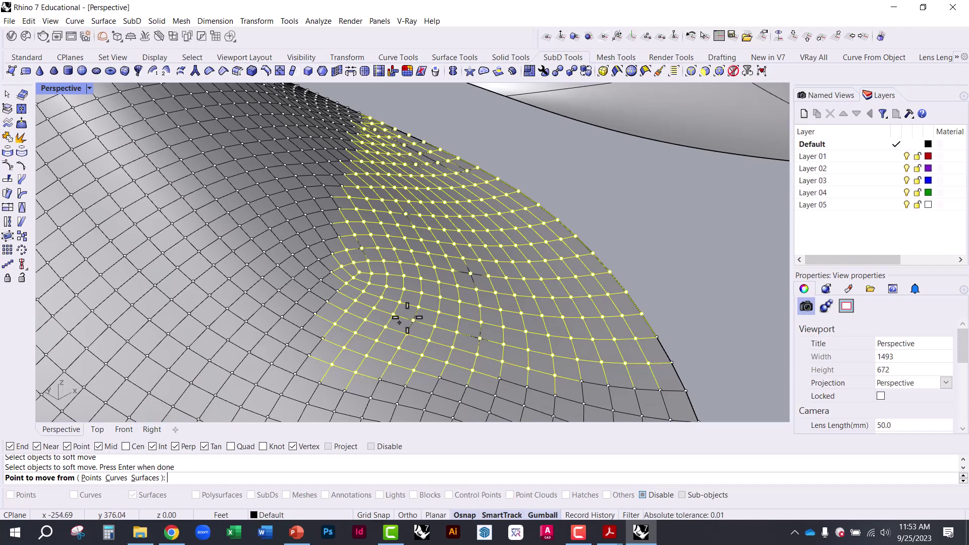
- Set the soft move's base point, radius and vertical offset to raise a smooth bump, accept it and turn the control points off
{"action": "left_click", "coordinate": [479, 261]}
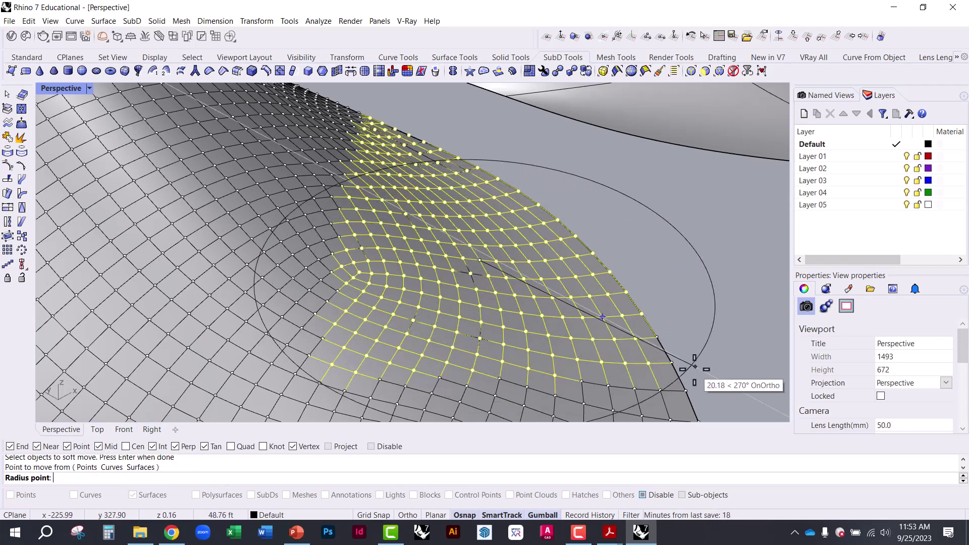
{"action": "left_click", "coordinate": [622, 338]}
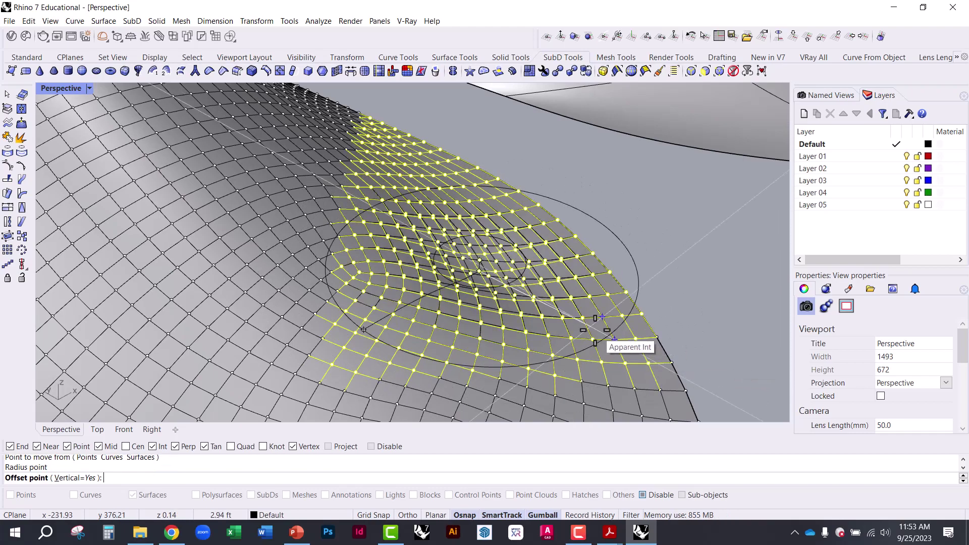
{"action": "right_click_drag", "start_coordinate": [493, 191], "coordinate": [426, 216]}
{"action": "left_click", "coordinate": [497, 244]}
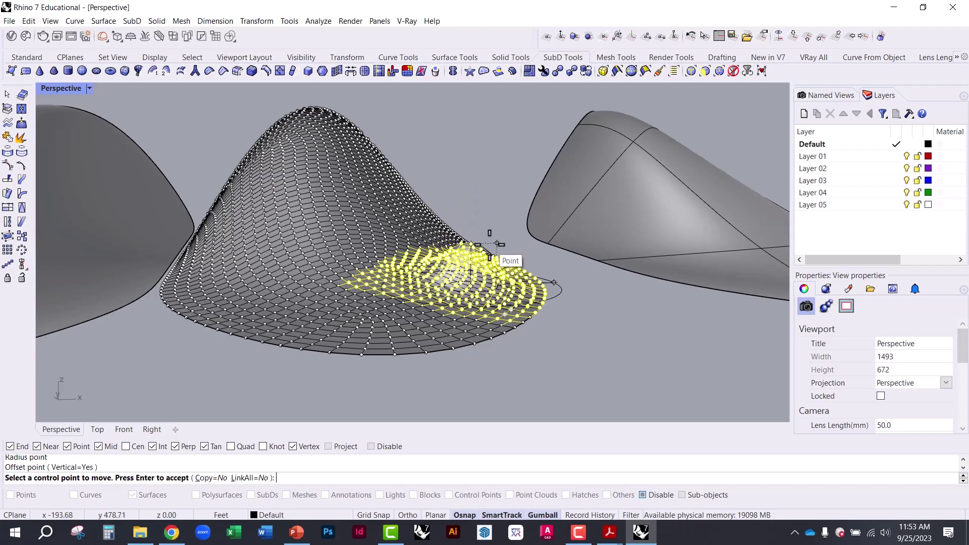
{"action": "key", "text": "Return"}
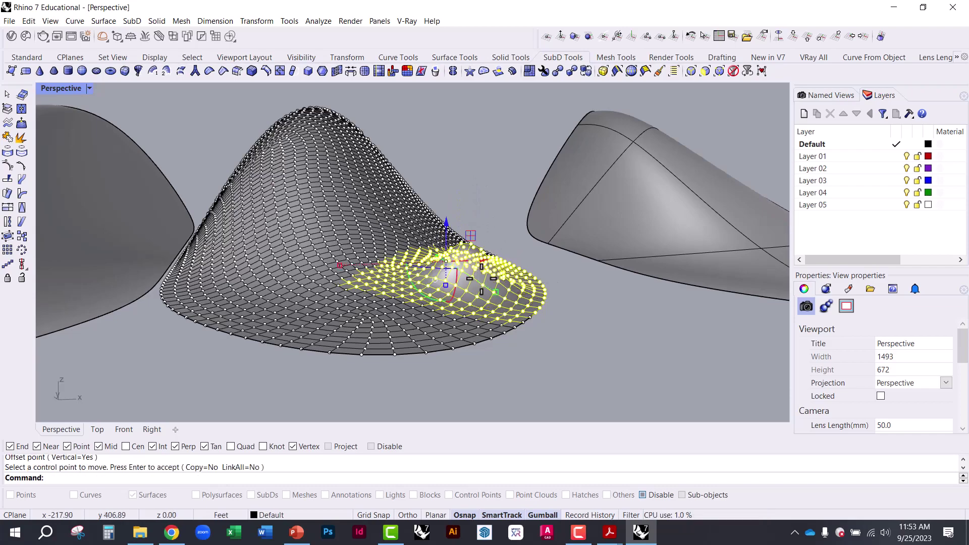
{"action": "key", "text": "Return"}
{"action": "key", "text": "Escape"}
- Examine the raised bump on the dense quad mesh from several sides
{"action": "scroll", "coordinate": [481, 278], "scroll_direction": "up", "scroll_amount": 6}
{"action": "right_click_drag", "start_coordinate": [481, 279], "coordinate": [370, 278]}
{"action": "scroll", "coordinate": [370, 277], "scroll_direction": "up", "scroll_amount": 6}
{"action": "right_click_drag", "start_coordinate": [434, 266], "coordinate": [296, 306]}
{"action": "scroll", "coordinate": [297, 306], "scroll_direction": "down", "scroll_amount": 5}
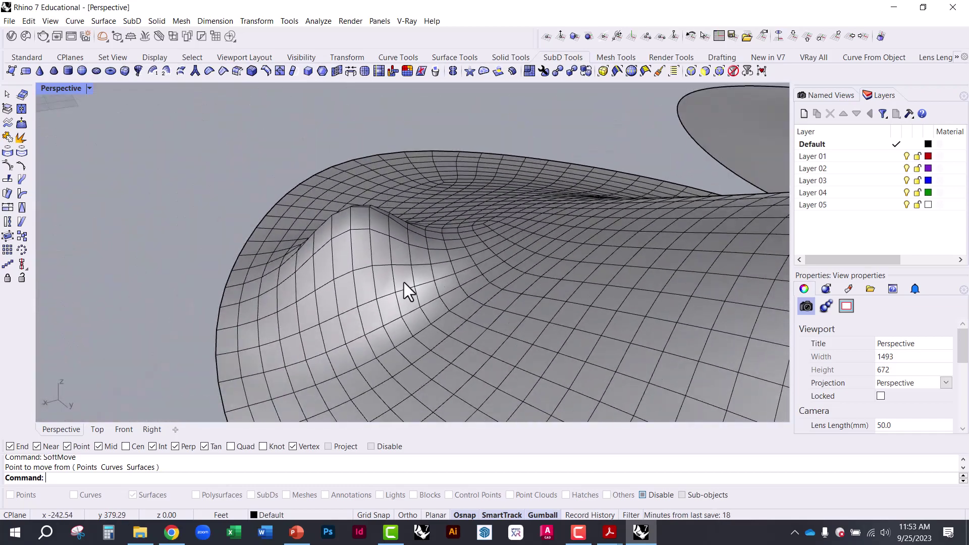
{"action": "scroll", "coordinate": [404, 281], "scroll_direction": "down", "scroll_amount": 3}
{"action": "right_click_drag", "start_coordinate": [404, 281], "coordinate": [612, 283]}
{"action": "scroll", "coordinate": [515, 265], "scroll_direction": "down", "scroll_amount": 5}
{"action": "scroll", "coordinate": [421, 242], "scroll_direction": "up", "scroll_amount": 6}
{"action": "right_click_drag", "start_coordinate": [423, 245], "coordinate": [435, 240]}
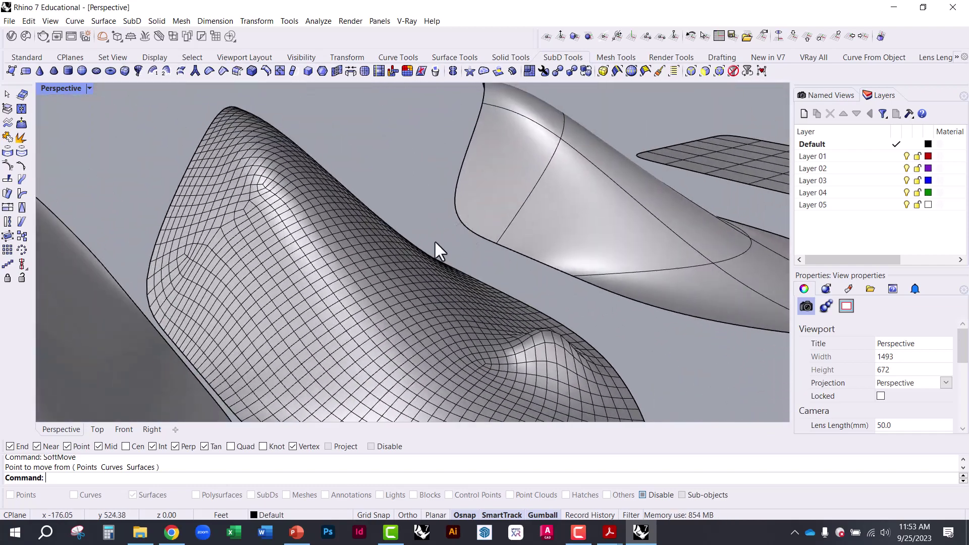
{"action": "left_click", "coordinate": [355, 231]}
{"action": "left_click", "coordinate": [398, 171]}
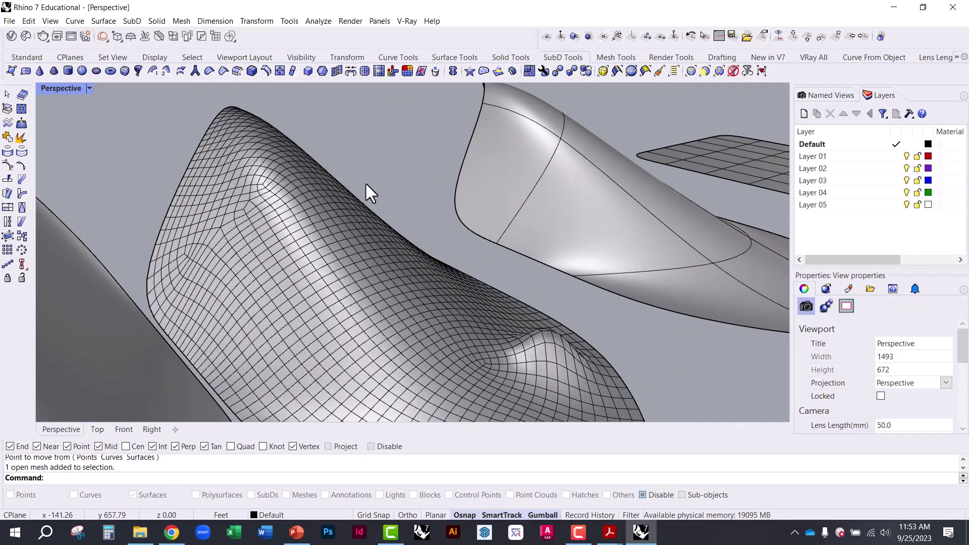
- Compare the row of reshaped surfaces and meshes, and check the reshaped SubD beside the dense quad mesh
{"action": "scroll", "coordinate": [322, 137], "scroll_direction": "down", "scroll_amount": 8}
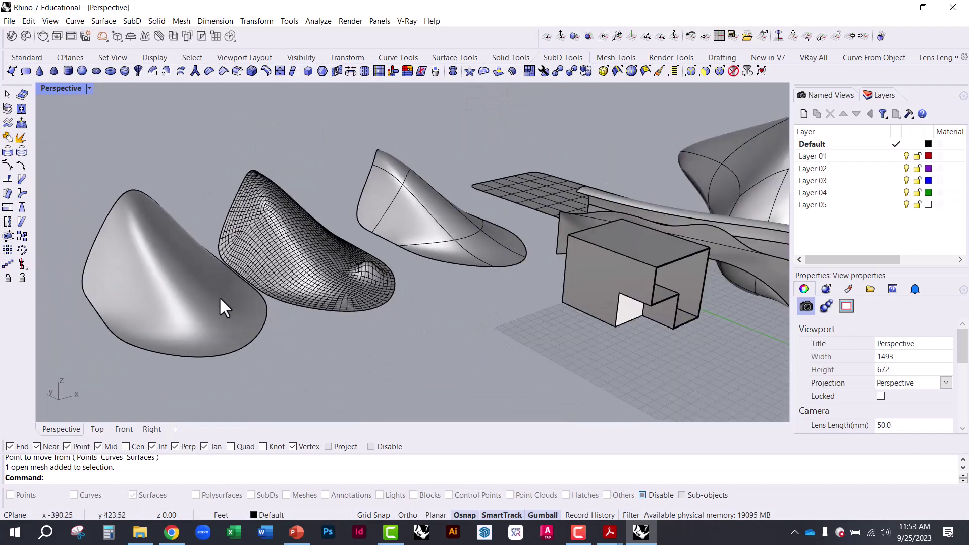
{"action": "right_click_drag", "start_coordinate": [477, 201], "coordinate": [396, 209]}
{"action": "scroll", "coordinate": [397, 208], "scroll_direction": "down", "scroll_amount": 3}
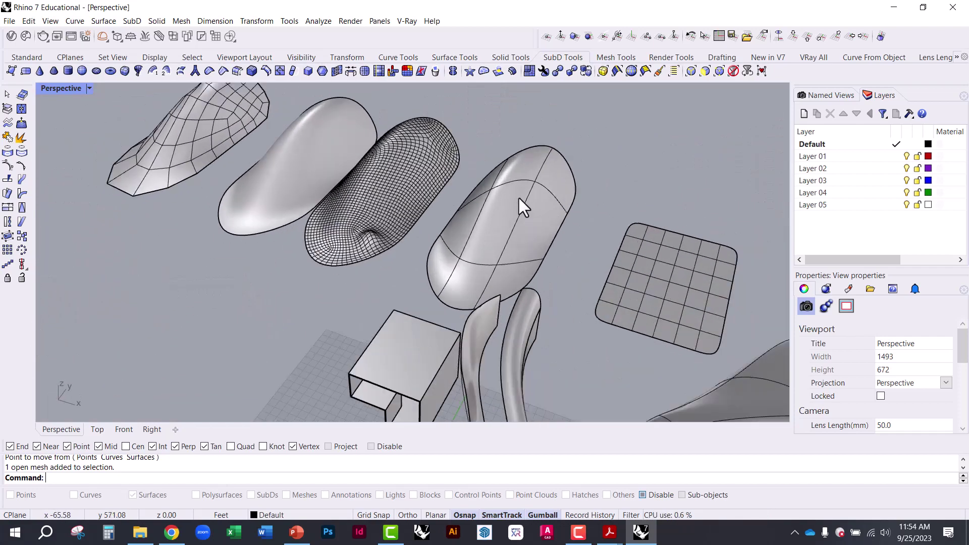
{"action": "scroll", "coordinate": [519, 199], "scroll_direction": "up", "scroll_amount": 4}
{"action": "scroll", "coordinate": [532, 215], "scroll_direction": "up", "scroll_amount": 3}
{"action": "left_click", "coordinate": [532, 214]}
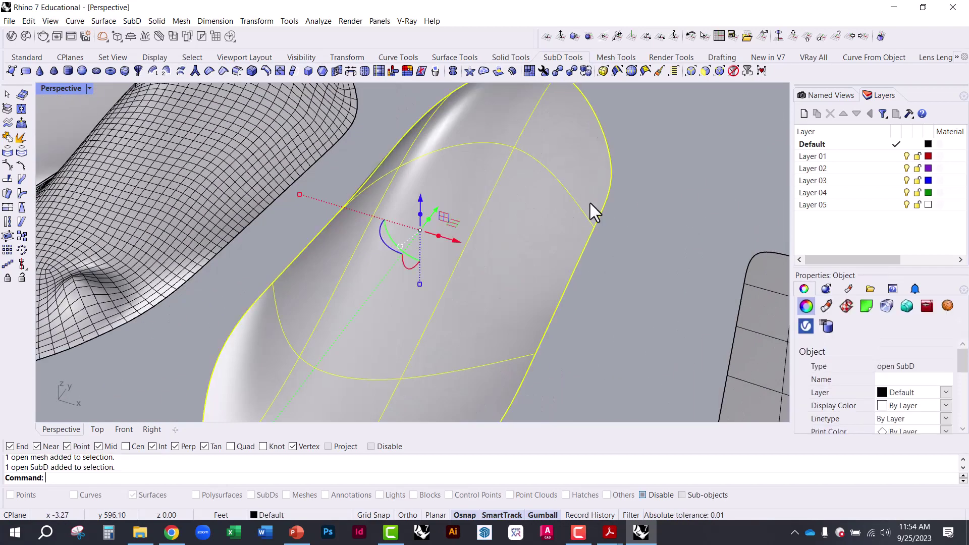
{"action": "left_click", "coordinate": [663, 158]}
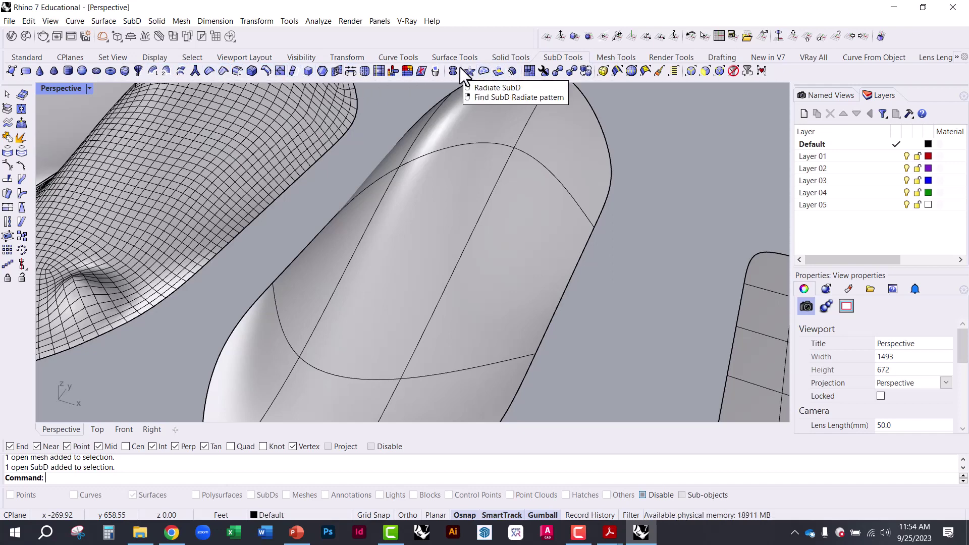
- Duplicate the flat gridded SubD plane straight up above the original and clear the selection
{"action": "scroll", "coordinate": [341, 177], "scroll_direction": "down", "scroll_amount": 5}
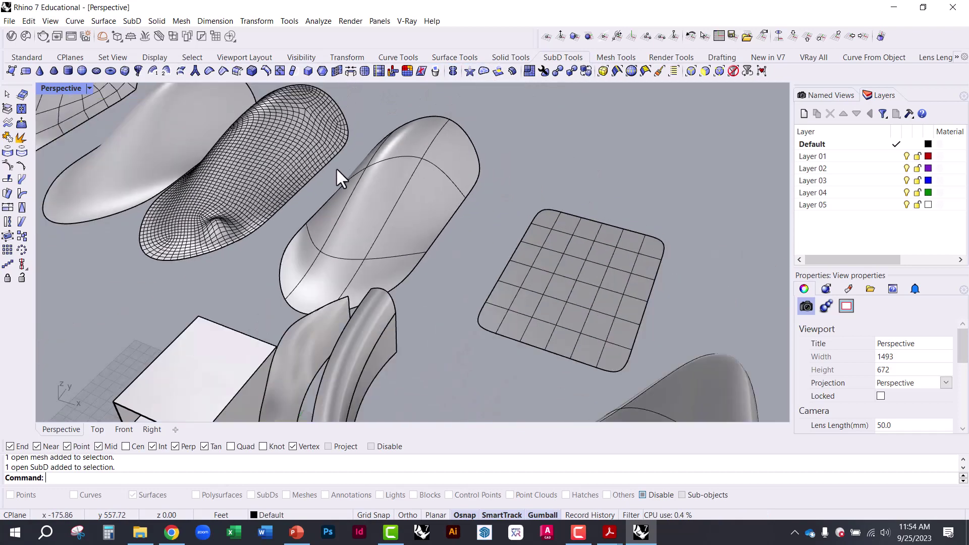
{"action": "scroll", "coordinate": [353, 169], "scroll_direction": "down", "scroll_amount": 7}
{"action": "right_click_drag", "start_coordinate": [439, 201], "coordinate": [360, 238]}
{"action": "scroll", "coordinate": [411, 260], "scroll_direction": "up", "scroll_amount": 7}
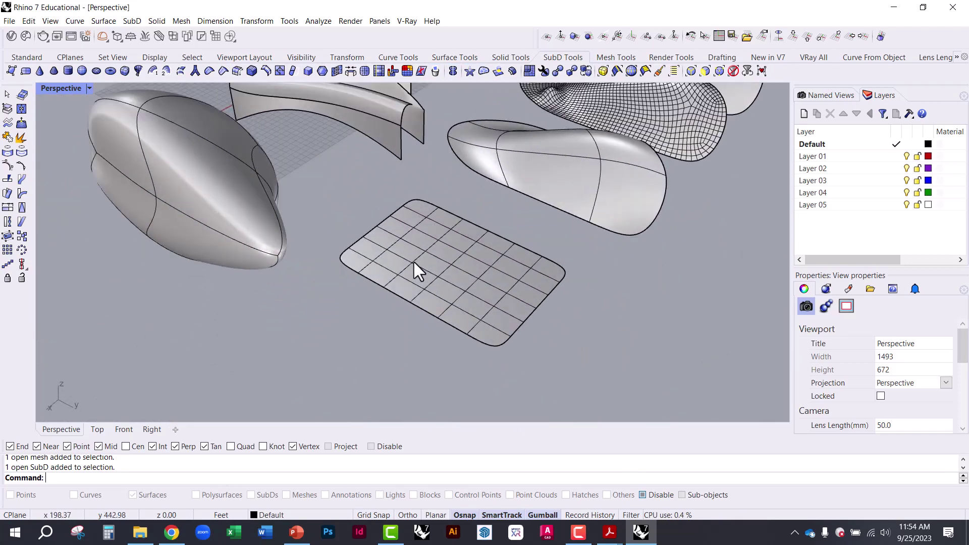
{"action": "left_click", "coordinate": [414, 262]}
{"action": "right_click_drag", "start_coordinate": [464, 261], "coordinate": [445, 231]}
{"action": "left_click_drag", "start_coordinate": [429, 198], "coordinate": [429, 117]}
{"action": "left_click", "coordinate": [568, 271]}
{"action": "scroll", "coordinate": [447, 163], "scroll_direction": "up", "scroll_amount": 4}
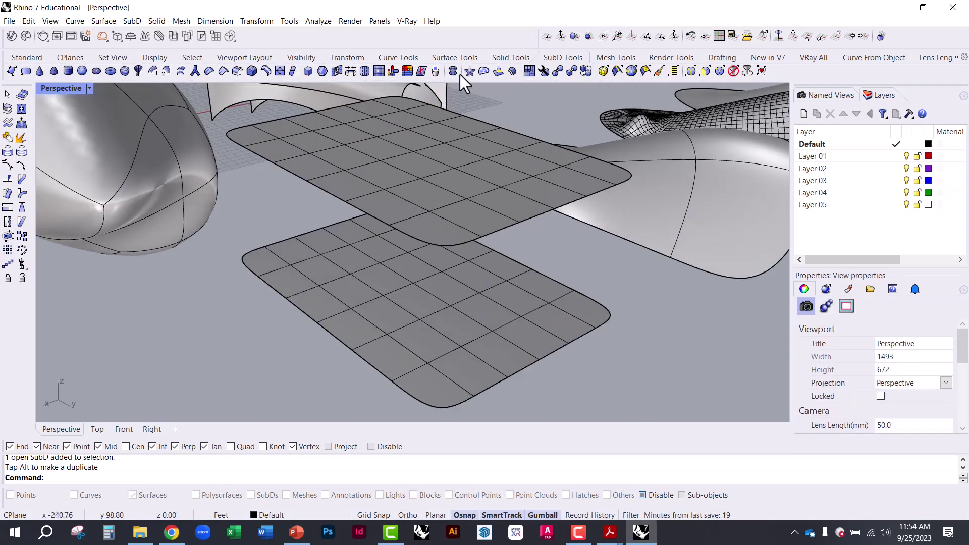
{"action": "left_click", "coordinate": [356, 72]}
{"action": "left_click", "coordinate": [430, 194]}
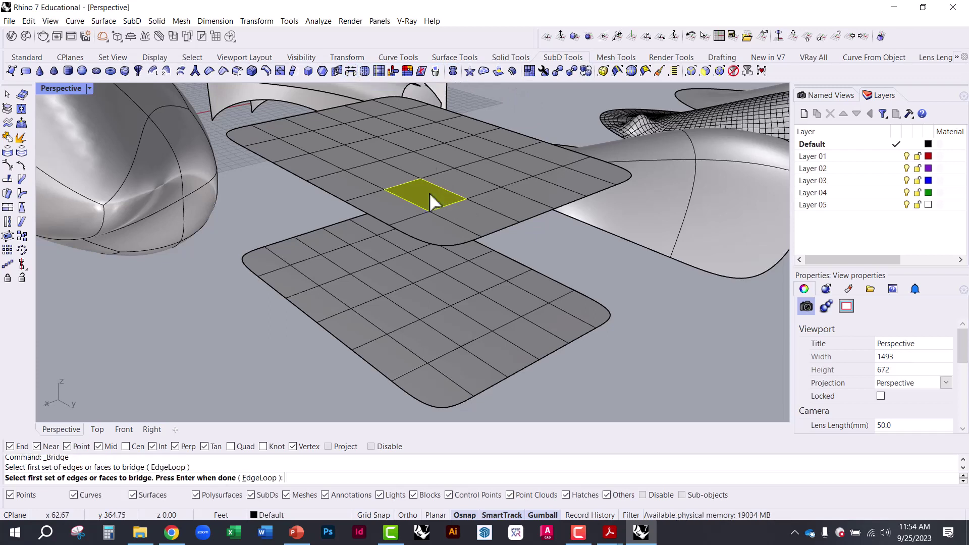
{"action": "left_click", "coordinate": [426, 339]}
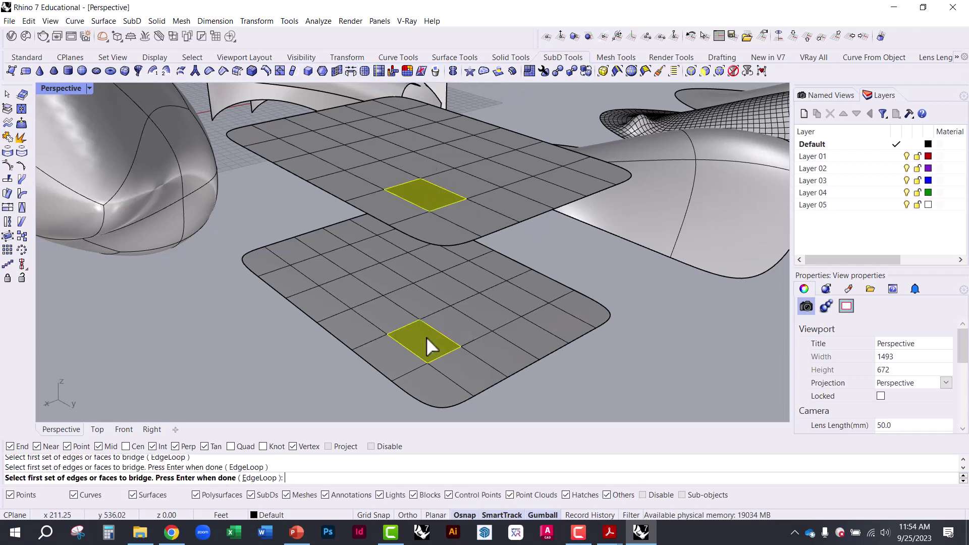
{"action": "key", "text": "Return"}
{"action": "key", "text": "Escape"}
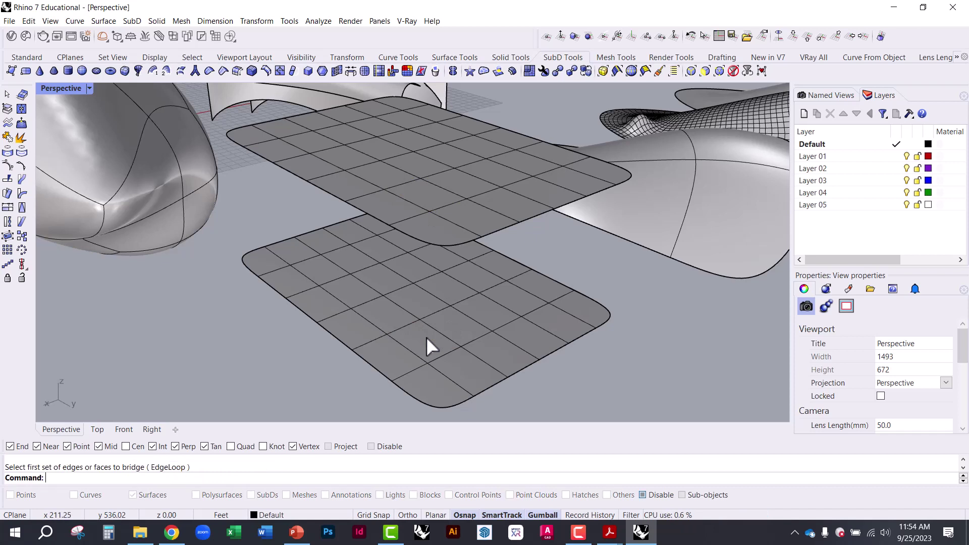
- Bridge a face of the lower SubD plane to the matching upper face with 1 segment, joined, at 100% straightness
{"action": "key", "text": "Return"}
{"action": "left_click", "coordinate": [427, 339]}
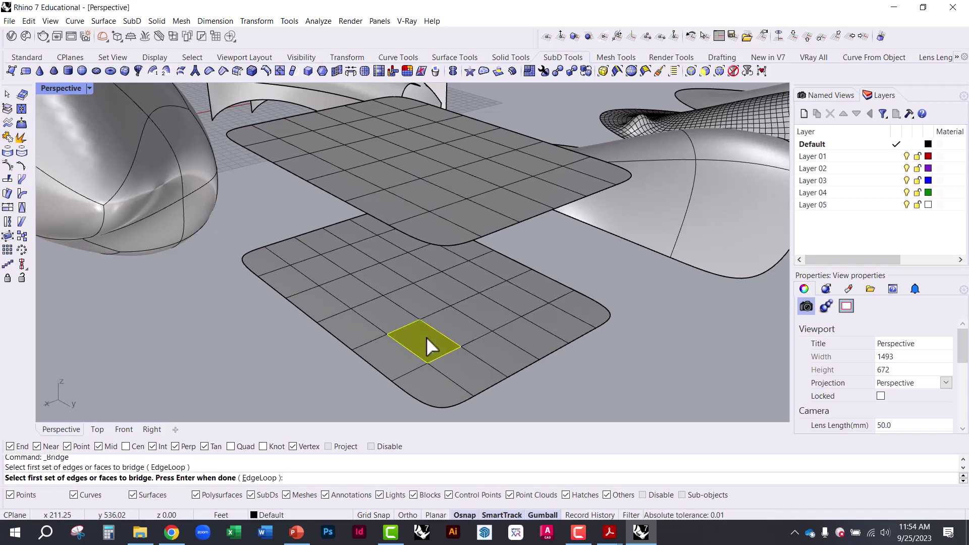
{"action": "key", "text": "Return"}
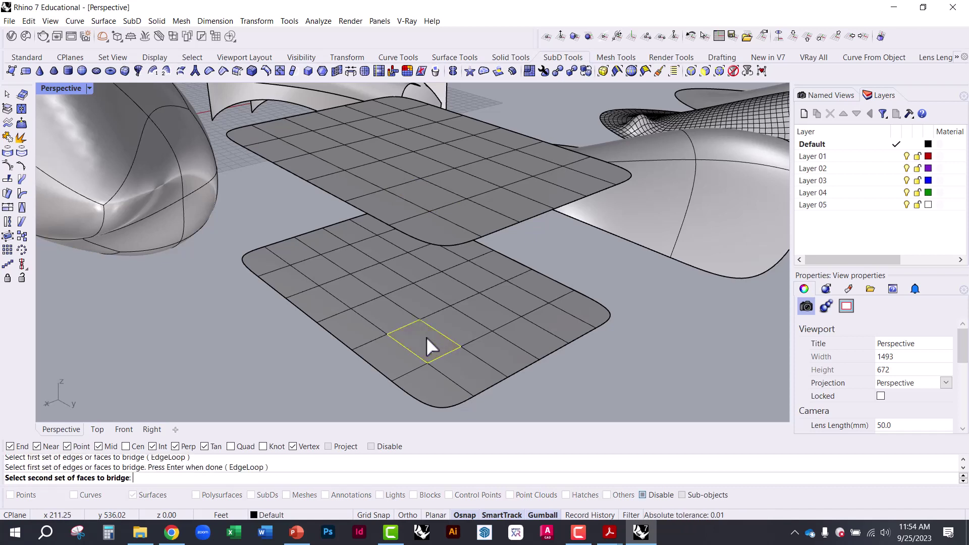
{"action": "left_click", "coordinate": [422, 196]}
{"action": "key", "text": "Return"}
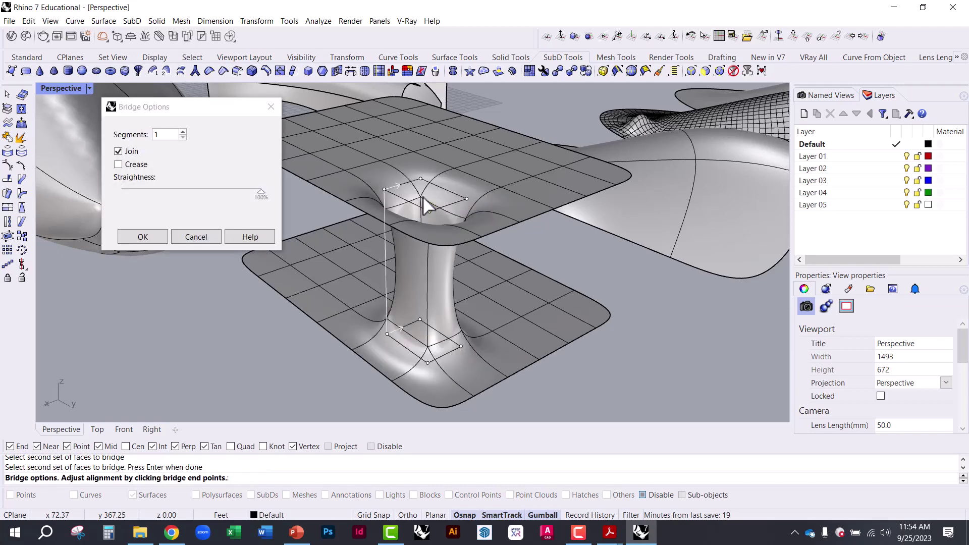
{"action": "left_click", "coordinate": [150, 240]}
- Limit selection to SubD faces and move one side face of the bridge column inward to narrow the column
{"action": "right_click_drag", "start_coordinate": [408, 288], "coordinate": [298, 323]}
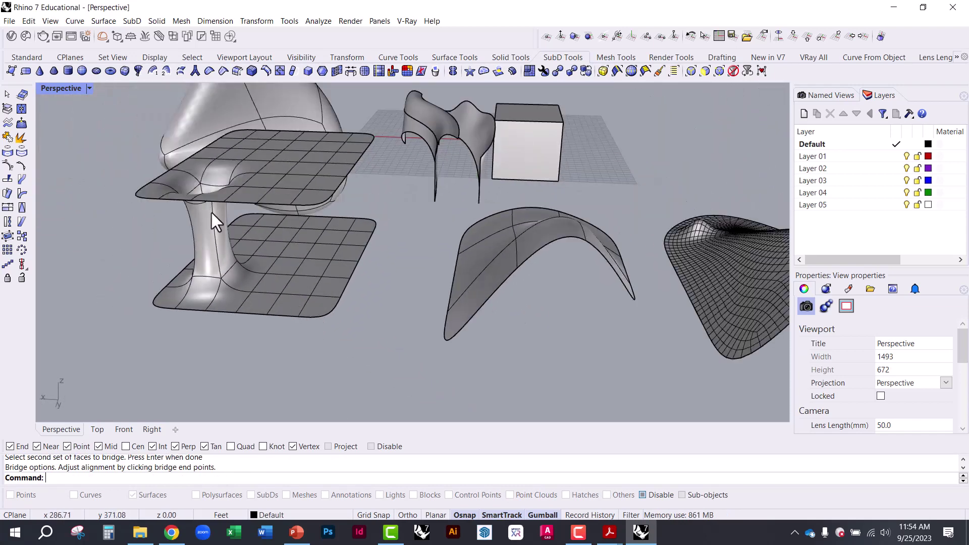
{"action": "scroll", "coordinate": [192, 210], "scroll_direction": "up", "scroll_amount": 6}
{"action": "scroll", "coordinate": [181, 216], "scroll_direction": "down", "scroll_amount": 10}
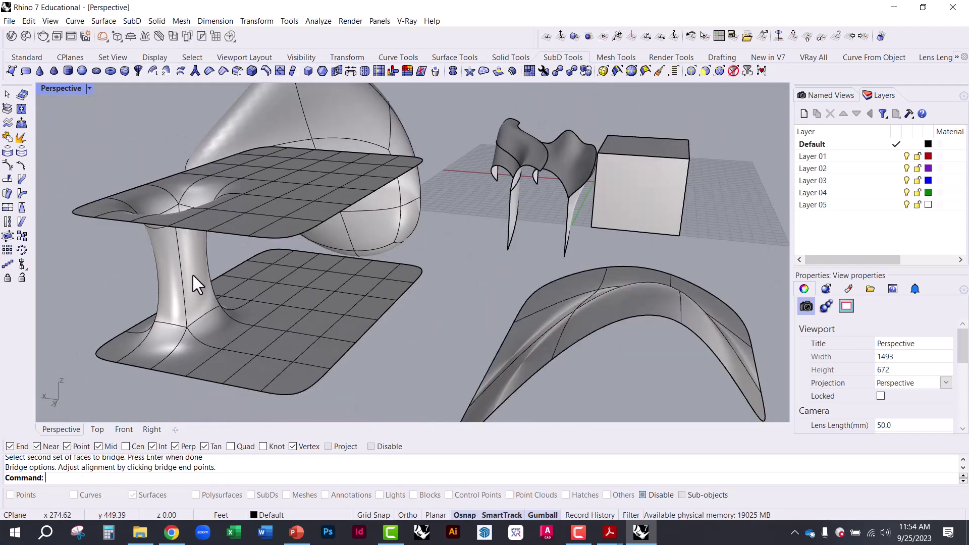
{"action": "left_click", "coordinate": [193, 273]}
{"action": "left_click", "coordinate": [135, 261]}
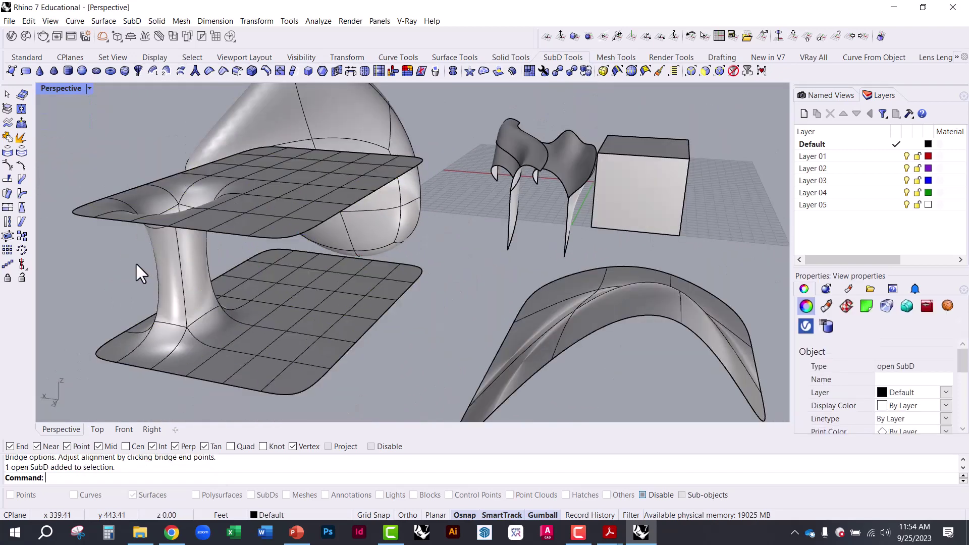
{"action": "left_click", "coordinate": [705, 71]}
{"action": "scroll", "coordinate": [176, 284], "scroll_direction": "up", "scroll_amount": 5}
{"action": "left_click", "coordinate": [207, 265]}
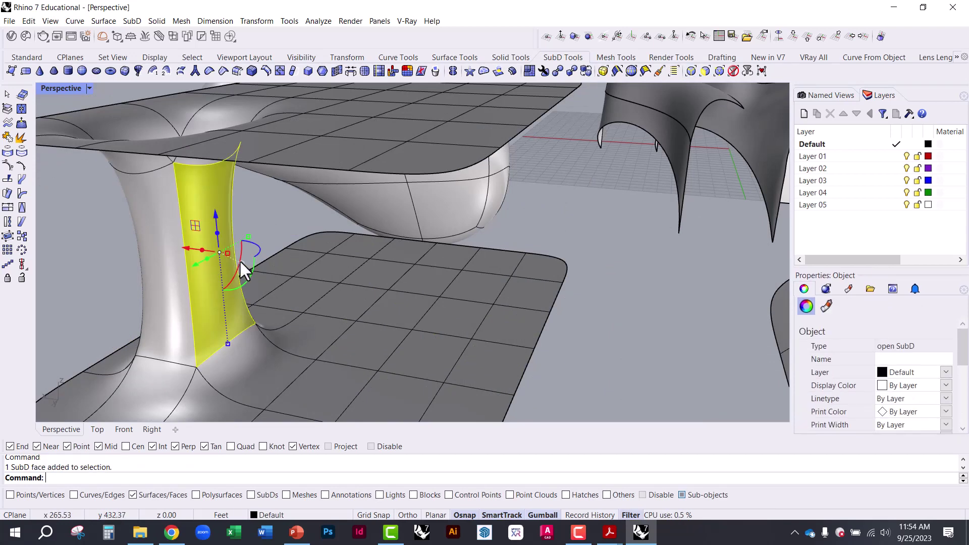
{"action": "left_click_drag", "start_coordinate": [186, 248], "coordinate": [165, 247]}
{"action": "scroll", "coordinate": [131, 254], "scroll_direction": "down", "scroll_amount": 2}
{"action": "left_click", "coordinate": [95, 262]}
{"action": "scroll", "coordinate": [242, 273], "scroll_direction": "down", "scroll_amount": 4}
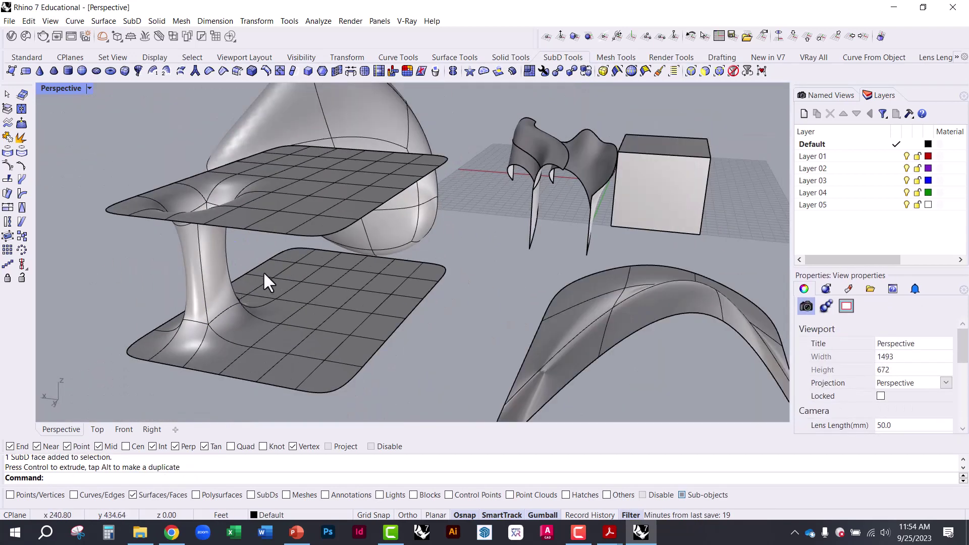
- Check the narrowed bridge column, then turn off the face-only selection filter so whole objects can be picked
{"action": "right_click_drag", "start_coordinate": [263, 274], "coordinate": [143, 268]}
{"action": "scroll", "coordinate": [136, 151], "scroll_direction": "up", "scroll_amount": 5}
{"action": "right_click_drag", "start_coordinate": [231, 245], "coordinate": [280, 233]}
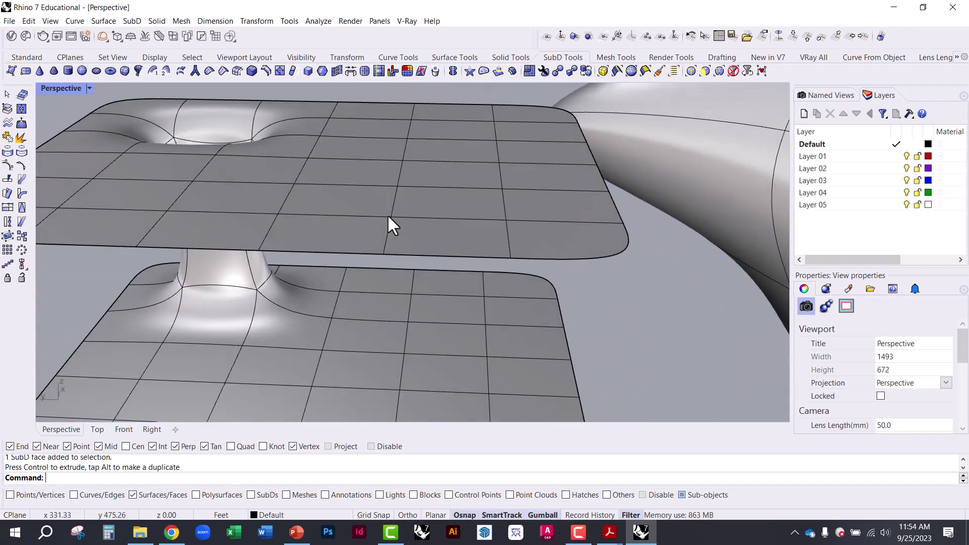
{"action": "left_click", "coordinate": [370, 161]}
{"action": "key", "text": "Escape"}
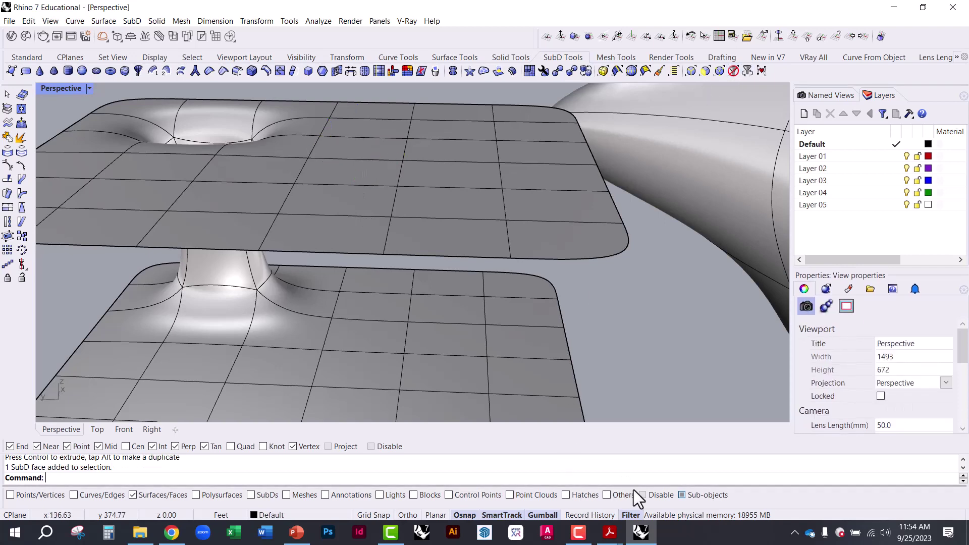
{"action": "left_click", "coordinate": [646, 495]}
{"action": "left_click", "coordinate": [313, 314]}
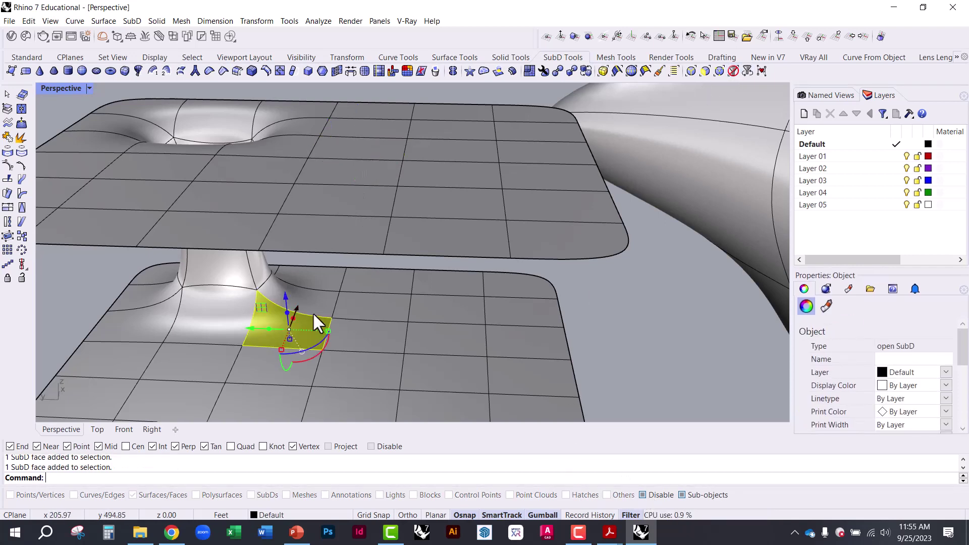
{"action": "left_click", "coordinate": [682, 495]}
- Convert the whole bridged SubD to NURBS with DeleteInputObjects=No and clear the selection
{"action": "left_click", "coordinate": [462, 344]}
{"action": "right_click_drag", "start_coordinate": [609, 362], "coordinate": [341, 310]}
{"action": "right_click_drag", "start_coordinate": [383, 148], "coordinate": [401, 189]}
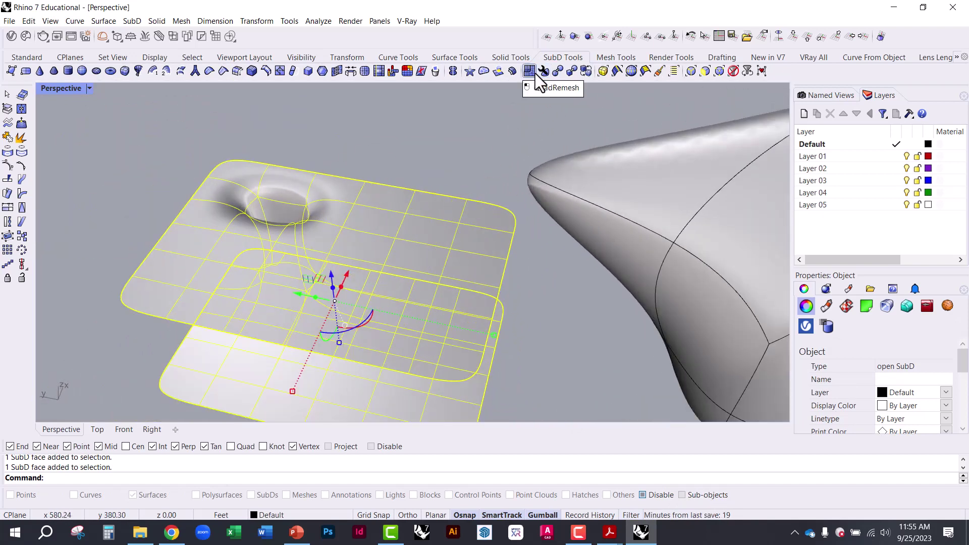
{"action": "left_click", "coordinate": [560, 75]}
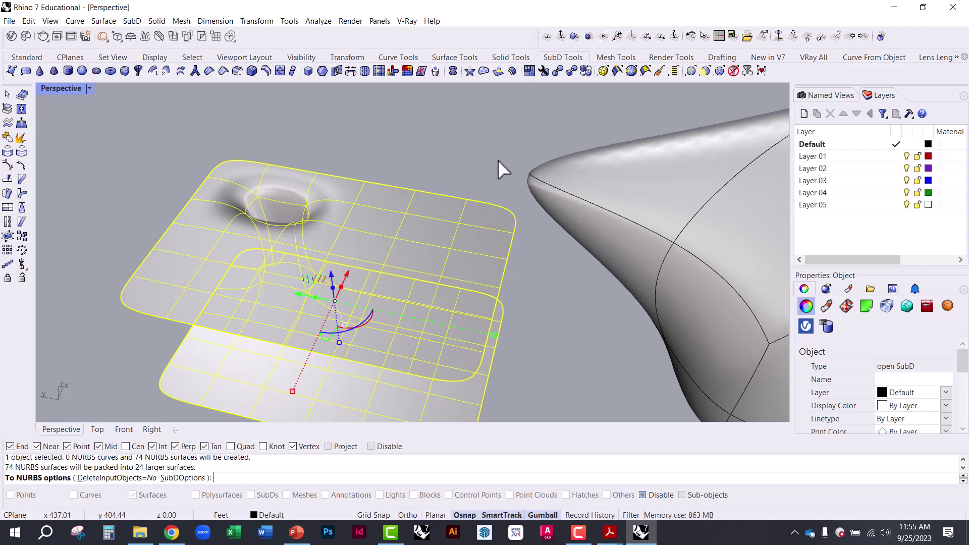
{"action": "key", "text": "Return"}
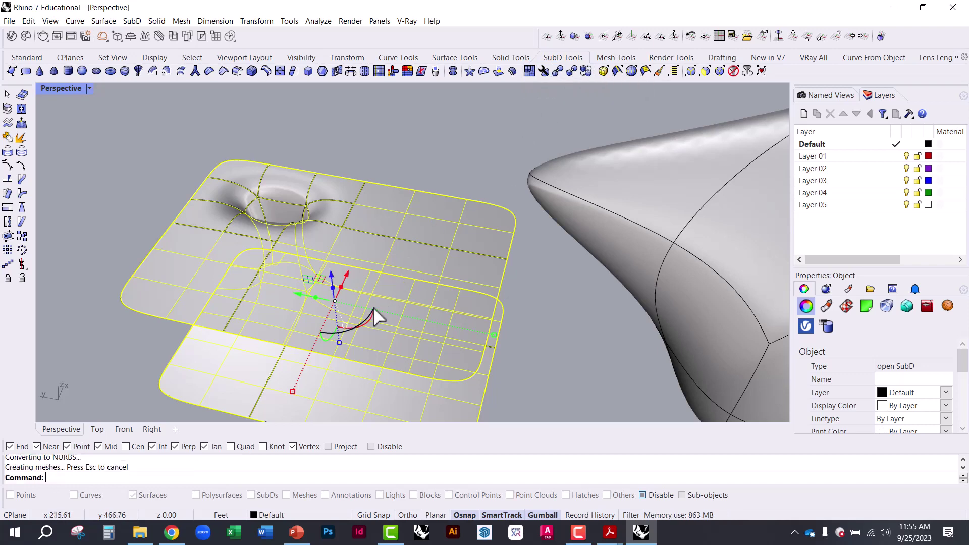
{"action": "key", "text": "Escape"}
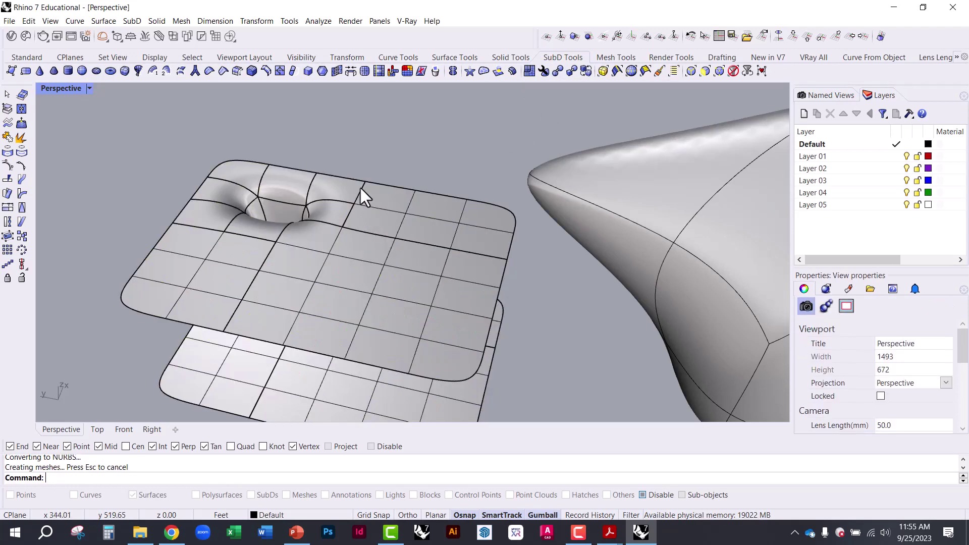
- Move the NURBS copy of the bridged planes to open space beside the original SubD
{"action": "left_click", "coordinate": [356, 193]}
{"action": "left_click_drag", "start_coordinate": [301, 295], "coordinate": [74, 241]}
{"action": "scroll", "coordinate": [236, 285], "scroll_direction": "down", "scroll_amount": 6}
{"action": "left_click", "coordinate": [208, 145]}
{"action": "scroll", "coordinate": [68, 236], "scroll_direction": "up", "scroll_amount": 8}
{"action": "scroll", "coordinate": [253, 229], "scroll_direction": "up", "scroll_amount": 2}
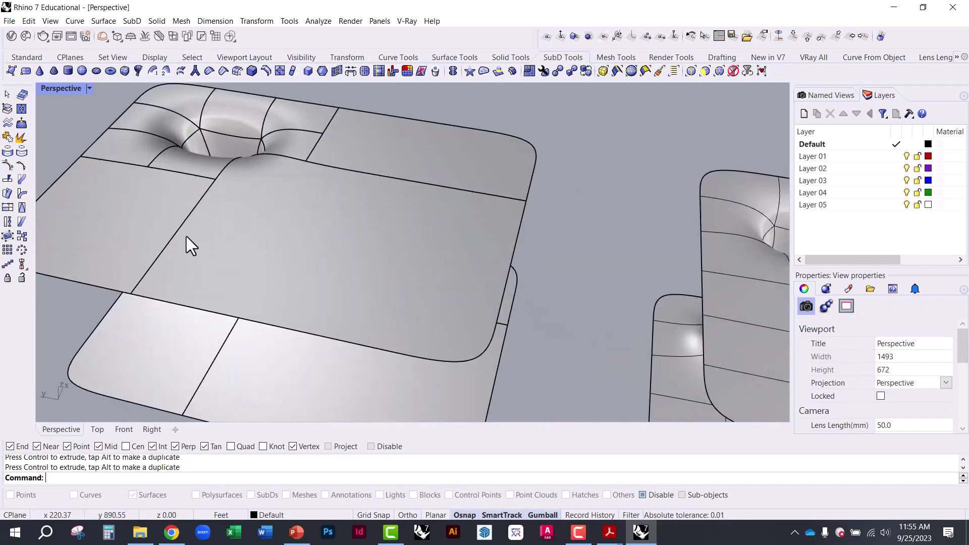
- Examine the surface layout of the NURBS polysurface and compare it with the gridded SubD original
{"action": "left_click", "coordinate": [186, 236]}
{"action": "scroll", "coordinate": [391, 133], "scroll_direction": "up", "scroll_amount": 4}
{"action": "scroll", "coordinate": [458, 198], "scroll_direction": "down", "scroll_amount": 6}
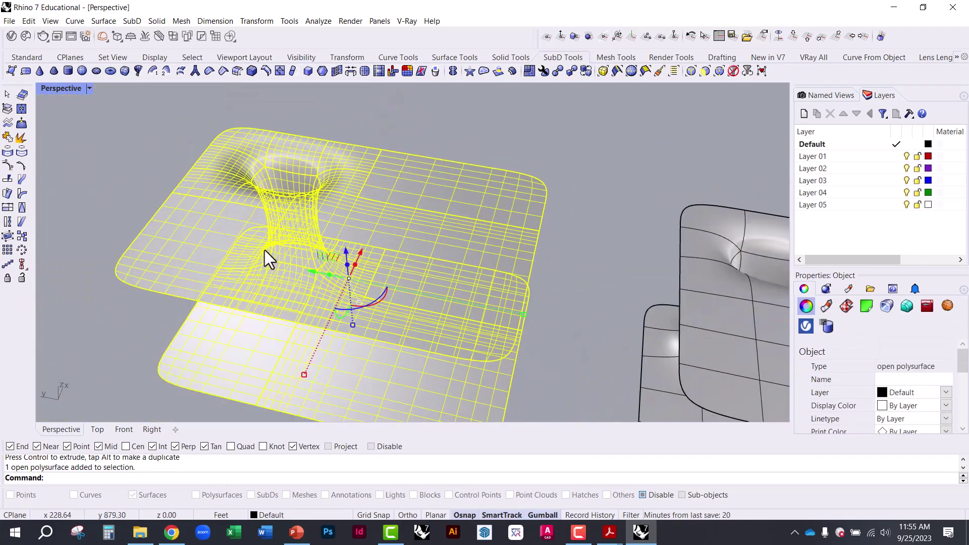
{"action": "mouse_move", "coordinate": [264, 249]}
{"action": "right_mouse_down"}
{"action": "mouse_move", "coordinate": [240, 188]}
{"action": "mouse_move", "coordinate": [253, 239]}
{"action": "right_mouse_up"}
{"action": "scroll", "coordinate": [246, 189], "scroll_direction": "down", "scroll_amount": 6}
{"action": "right_click_drag", "start_coordinate": [483, 262], "coordinate": [615, 257]}
{"action": "scroll", "coordinate": [454, 188], "scroll_direction": "up", "scroll_amount": 4}
{"action": "left_click", "coordinate": [333, 155]}
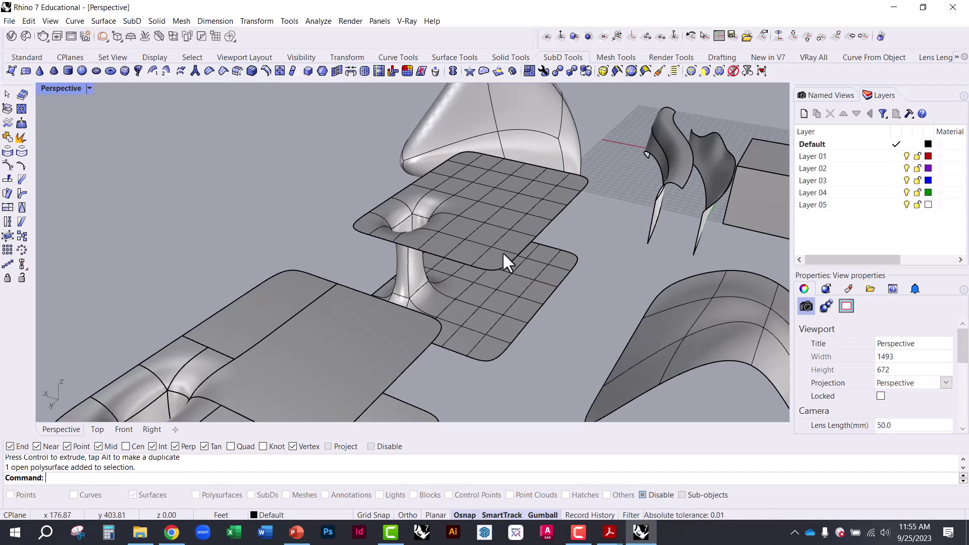
- Reflect the bridged SubD across its side edge next to the column, keeping the current primary side
{"action": "right_click_drag", "start_coordinate": [297, 212], "coordinate": [255, 191]}
{"action": "scroll", "coordinate": [255, 190], "scroll_direction": "down", "scroll_amount": 5}
{"action": "scroll", "coordinate": [518, 280], "scroll_direction": "up", "scroll_amount": 6}
{"action": "scroll", "coordinate": [402, 204], "scroll_direction": "down", "scroll_amount": 4}
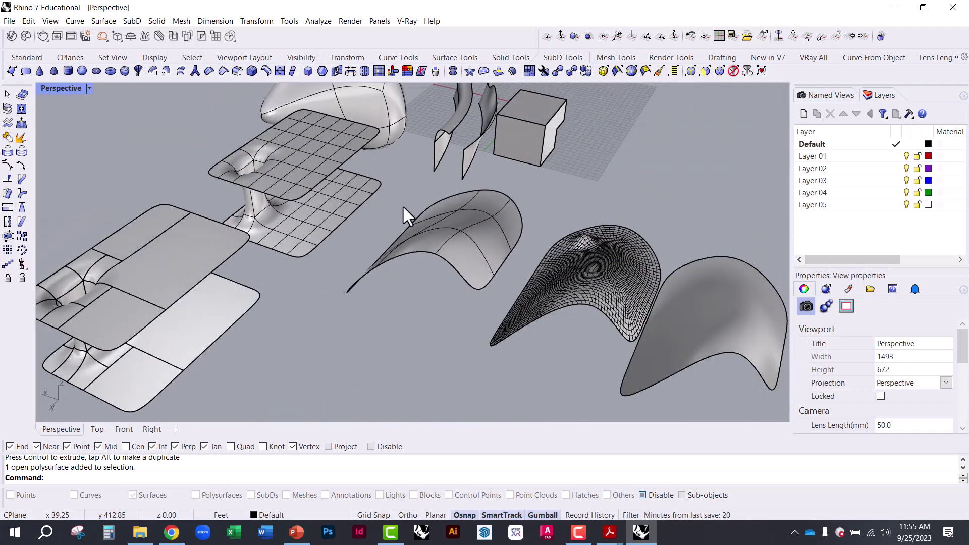
{"action": "left_click", "coordinate": [453, 71]}
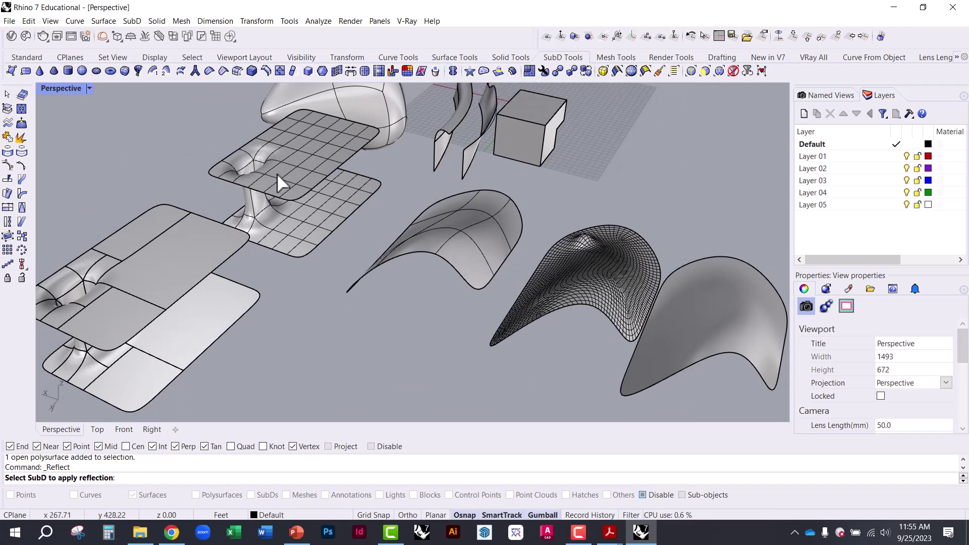
{"action": "right_click_drag", "start_coordinate": [297, 246], "coordinate": [220, 226]}
{"action": "left_click", "coordinate": [220, 226]}
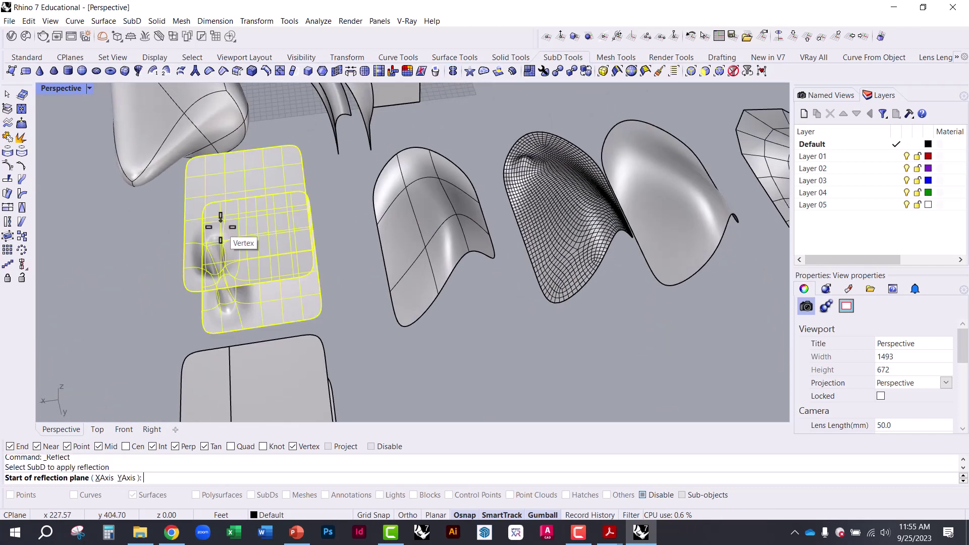
{"action": "scroll", "coordinate": [182, 207], "scroll_direction": "up", "scroll_amount": 3}
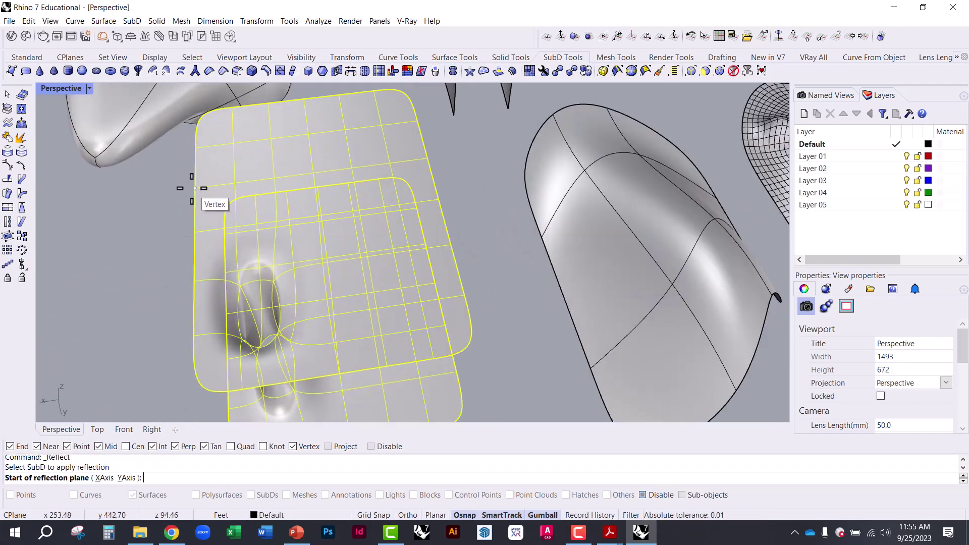
{"action": "left_click", "coordinate": [194, 189]}
{"action": "left_click", "coordinate": [194, 241]}
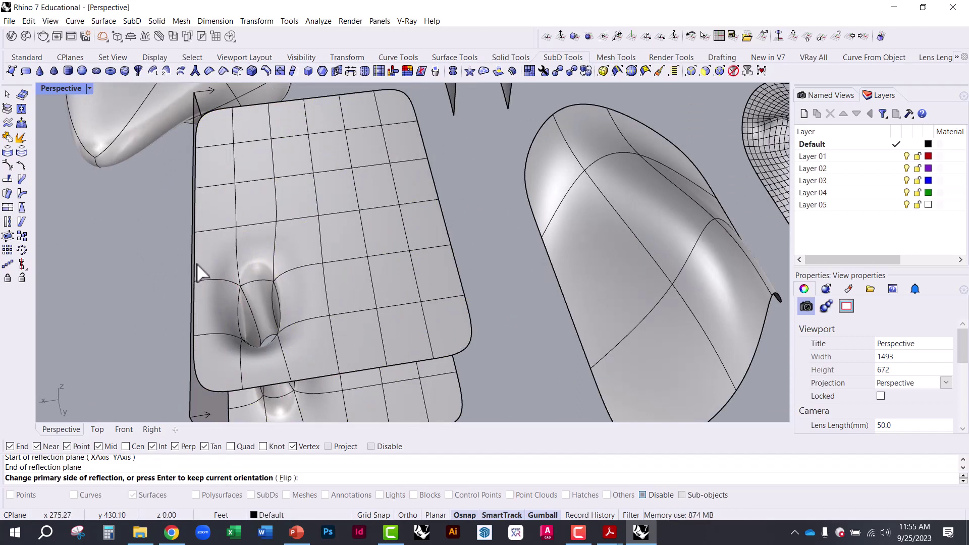
{"action": "key", "text": "Return"}
{"action": "scroll", "coordinate": [217, 264], "scroll_direction": "down", "scroll_amount": 5}
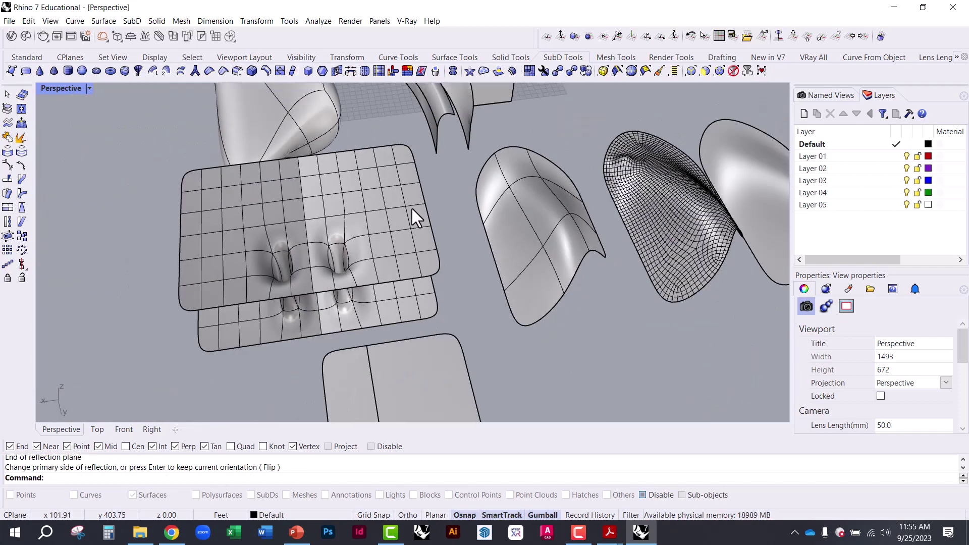
- Limit selection to SubD faces and pull an outer edge face of the reflected SubD's lower plane outward
{"action": "scroll", "coordinate": [276, 268], "scroll_direction": "up", "scroll_amount": 8}
{"action": "left_click", "coordinate": [613, 306]}
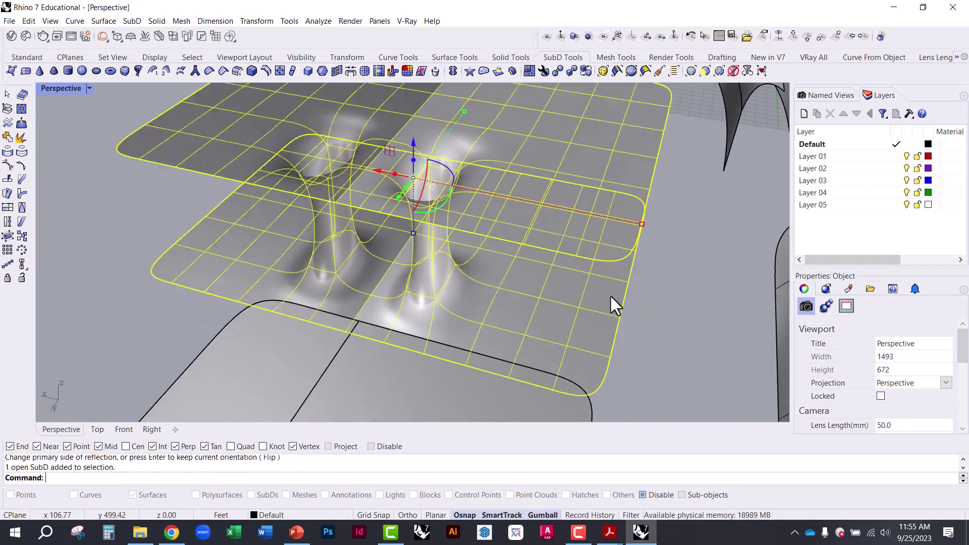
{"action": "left_click", "coordinate": [653, 242]}
{"action": "left_click", "coordinate": [705, 72]}
{"action": "left_click", "coordinate": [607, 290]}
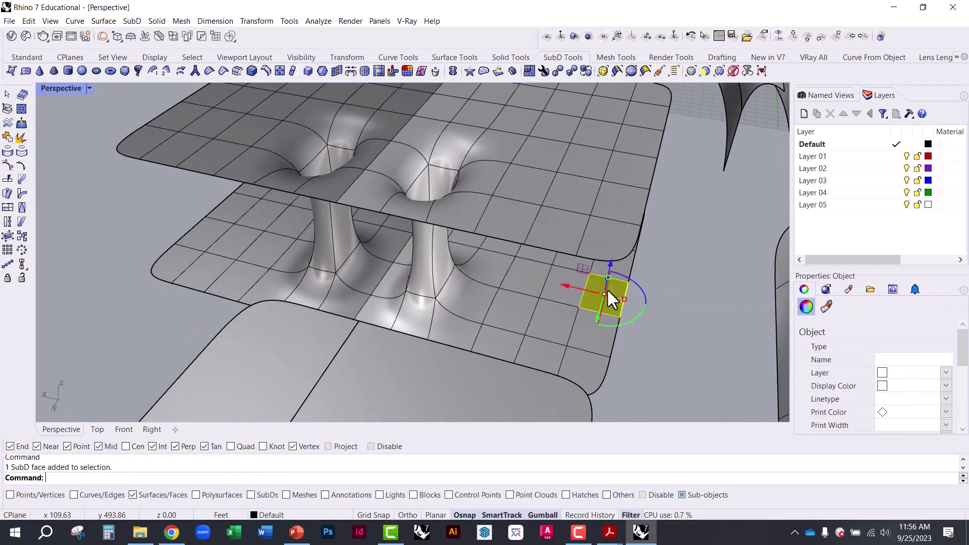
{"action": "left_click_drag", "start_coordinate": [597, 288], "coordinate": [616, 309]}
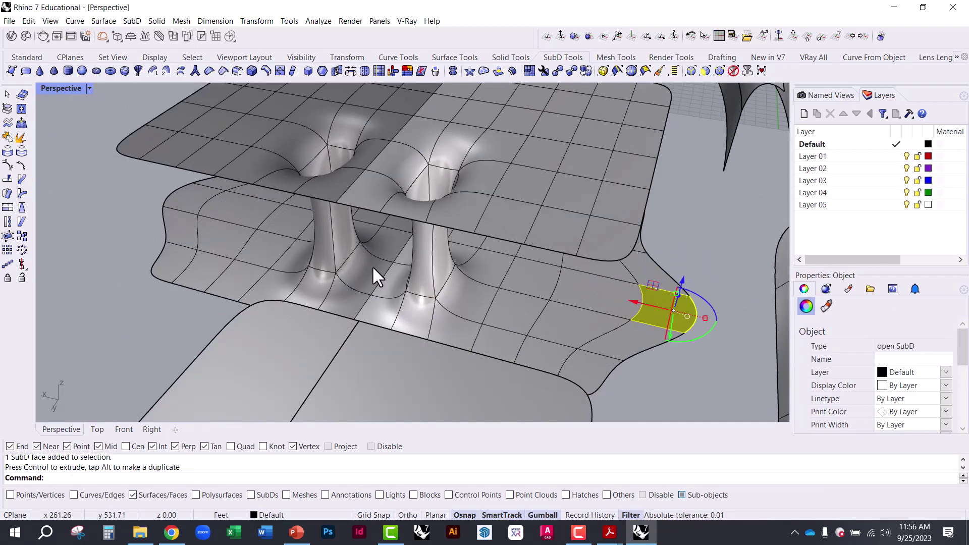
- Raise one interior face of the reflected SubD's upper plane into a bump and clear the selection
{"action": "right_click_drag", "start_coordinate": [372, 265], "coordinate": [486, 208]}
{"action": "left_click", "coordinate": [444, 234]}
{"action": "left_click", "coordinate": [428, 248]}
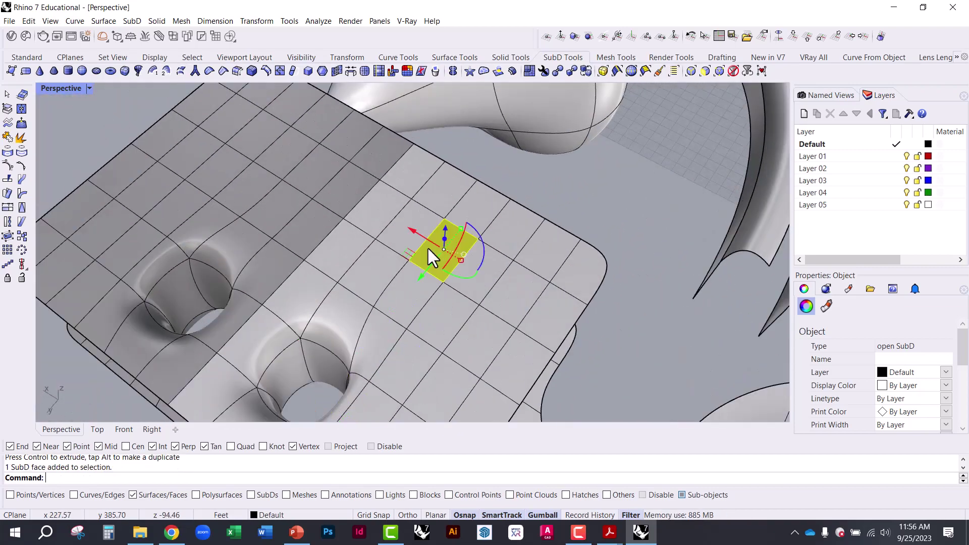
{"action": "right_click_drag", "start_coordinate": [428, 248], "coordinate": [344, 157]}
{"action": "left_click_drag", "start_coordinate": [353, 154], "coordinate": [347, 113]}
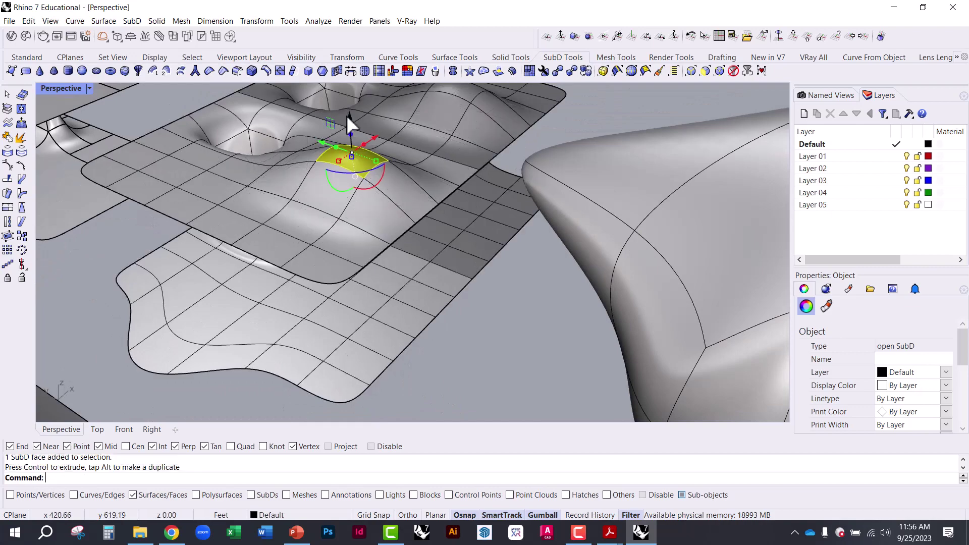
{"action": "right_click_drag", "start_coordinate": [383, 224], "coordinate": [346, 205]}
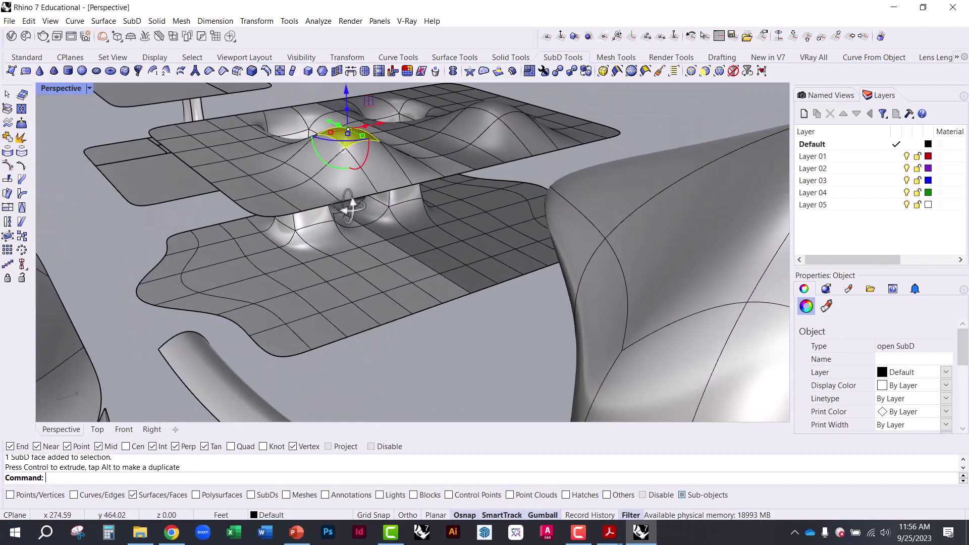
{"action": "left_click", "coordinate": [442, 166]}
- Examine the symmetrical bumps and columns of the reflected SubD alongside the NURBS copy
{"action": "left_click_drag", "start_coordinate": [437, 137], "coordinate": [448, 183]}
{"action": "right_click_drag", "start_coordinate": [448, 183], "coordinate": [146, 252]}
{"action": "left_click", "coordinate": [263, 213]}
{"action": "scroll", "coordinate": [534, 151], "scroll_direction": "up", "scroll_amount": 5}
{"action": "right_click_drag", "start_coordinate": [504, 202], "coordinate": [402, 189]}
{"action": "scroll", "coordinate": [333, 185], "scroll_direction": "down", "scroll_amount": 5}
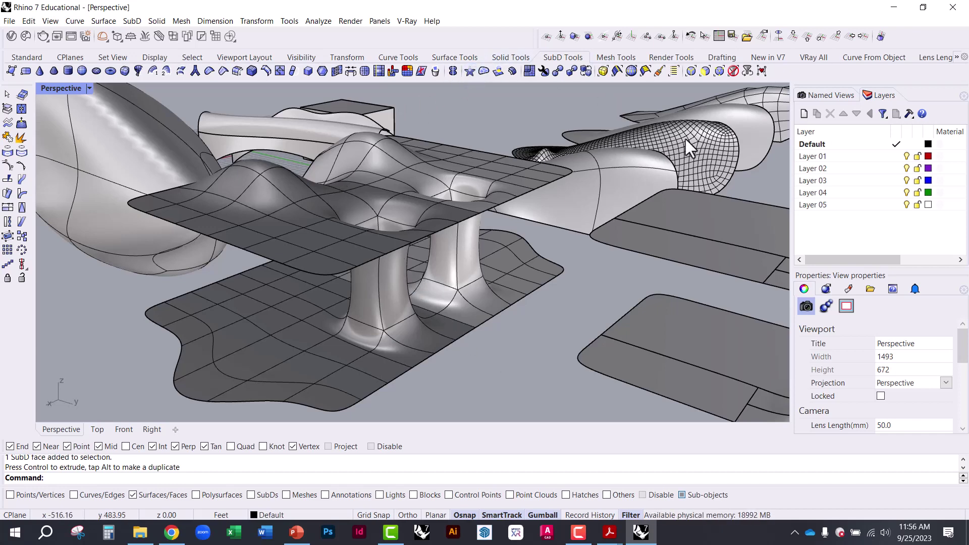
{"action": "scroll", "coordinate": [341, 209], "scroll_direction": "down", "scroll_amount": 3}
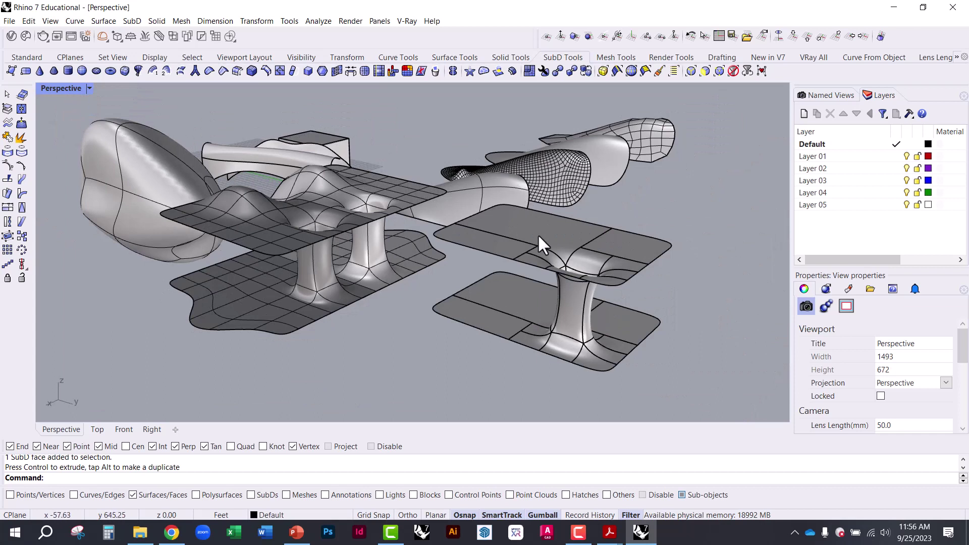